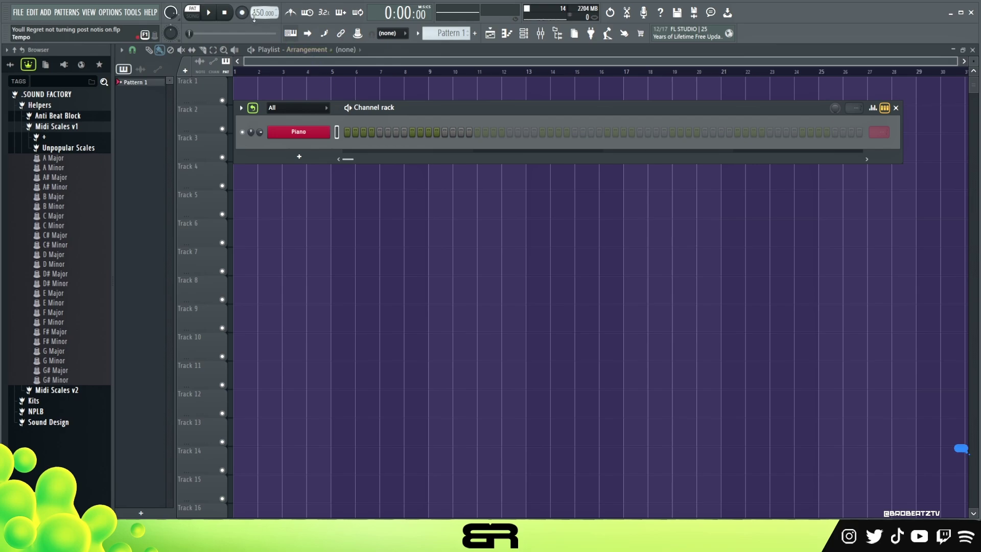
- Look at the Piano channel's Postcard Piano instrument and close its window
left_click_drag(389, 109, 405, 91)
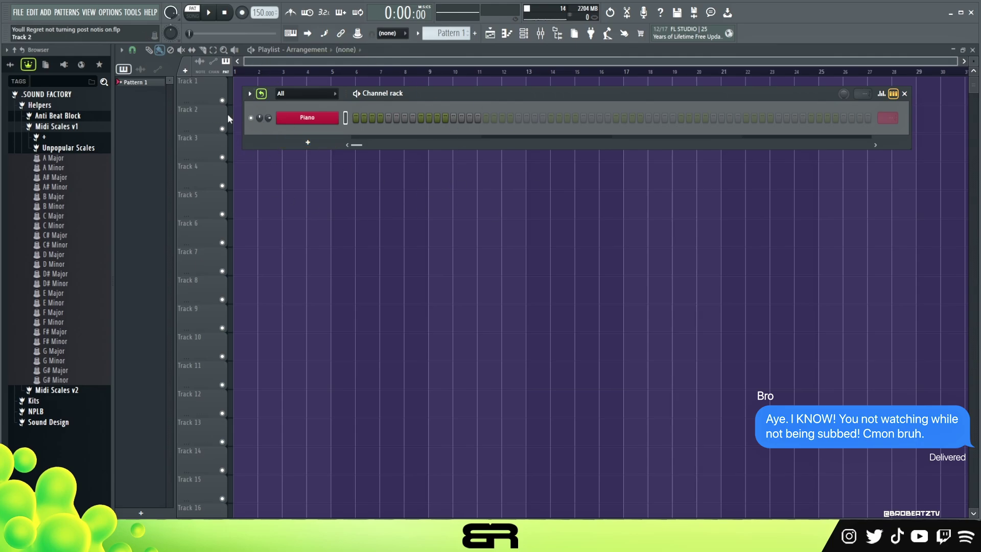
left_click(322, 124)
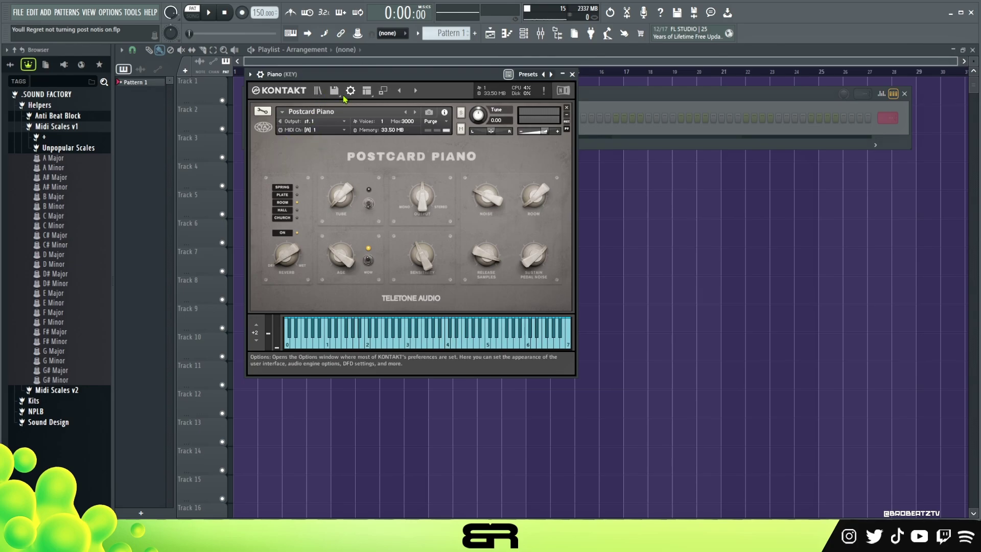
left_click(572, 74)
left_click_drag(406, 94, 415, 106)
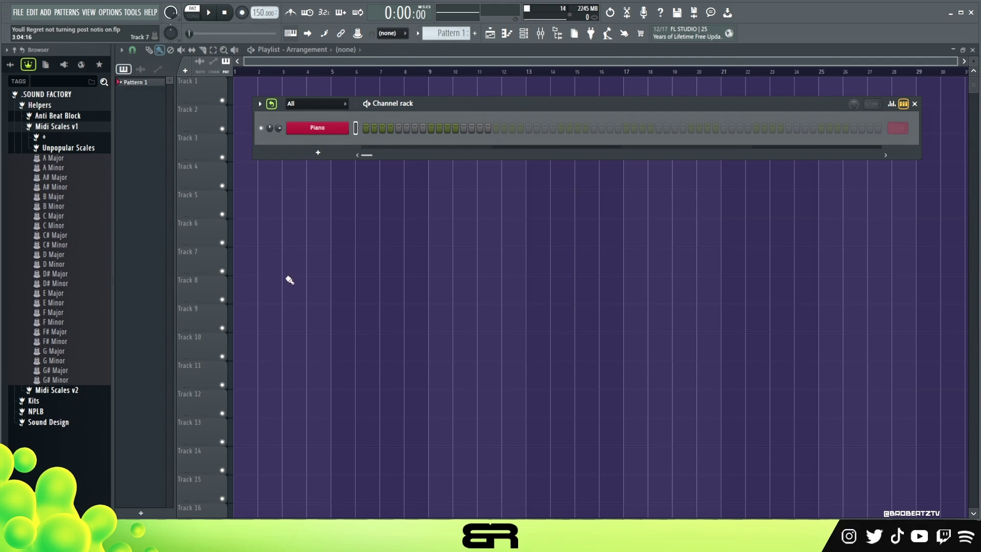
- Add the C Minor scale from Midi Scales v1 as a new channel and collapse the .SOUND FACTORY folder
left_click_drag(51, 226, 329, 117)
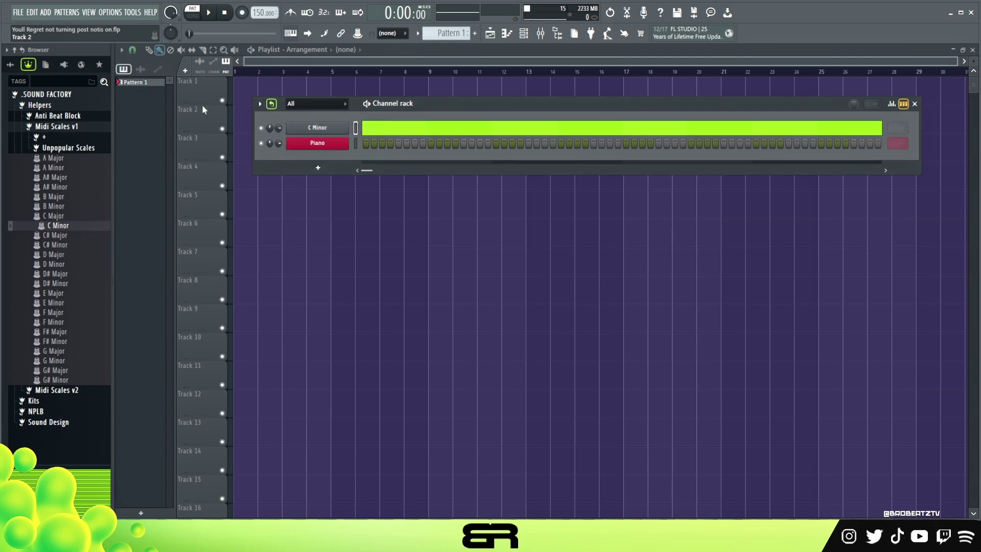
left_click(61, 94)
left_click_drag(452, 101, 443, 89)
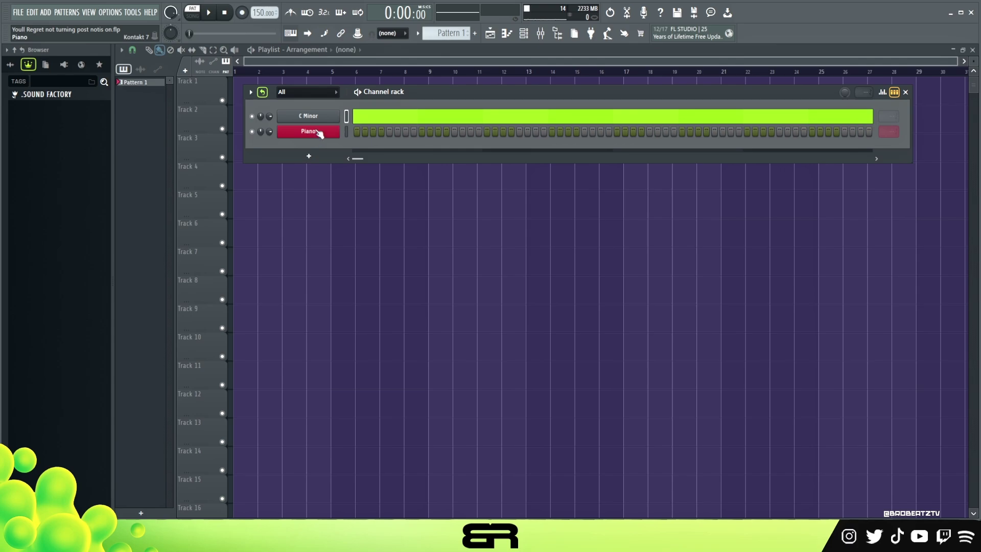
- Open the Piano channel in the piano roll and choose its snap-to-grid setting
right_click(319, 133)
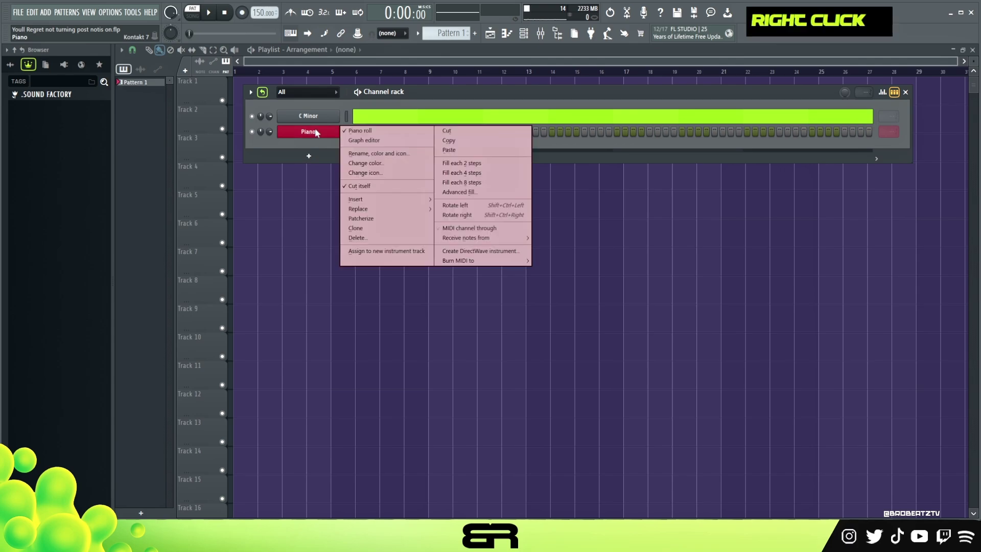
left_click(359, 131)
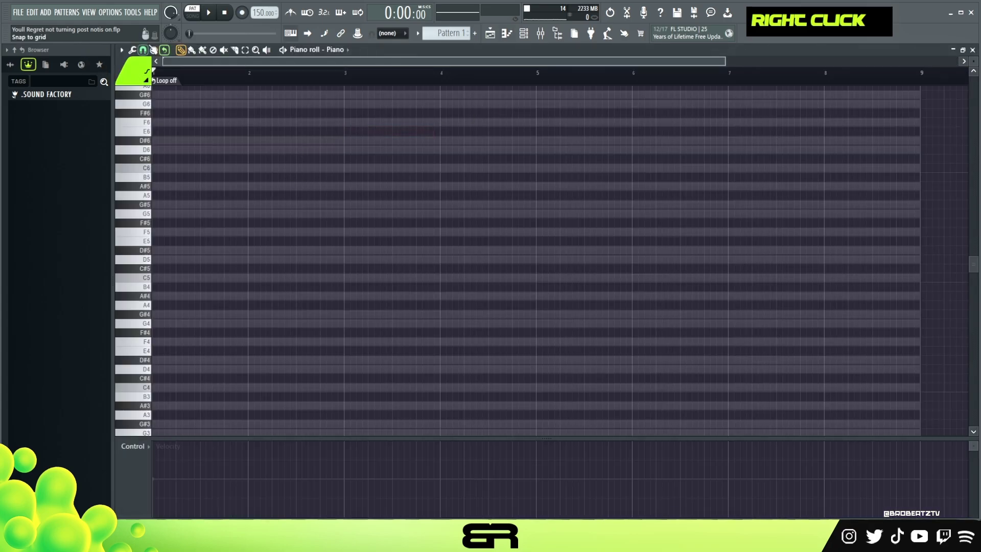
left_click(143, 50)
left_click(164, 187)
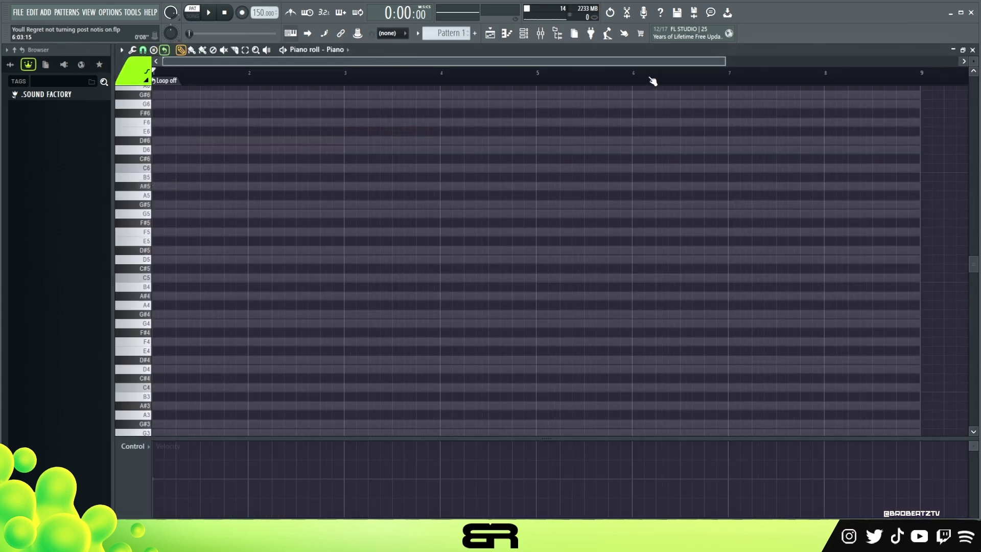
left_click_drag(726, 62, 687, 61)
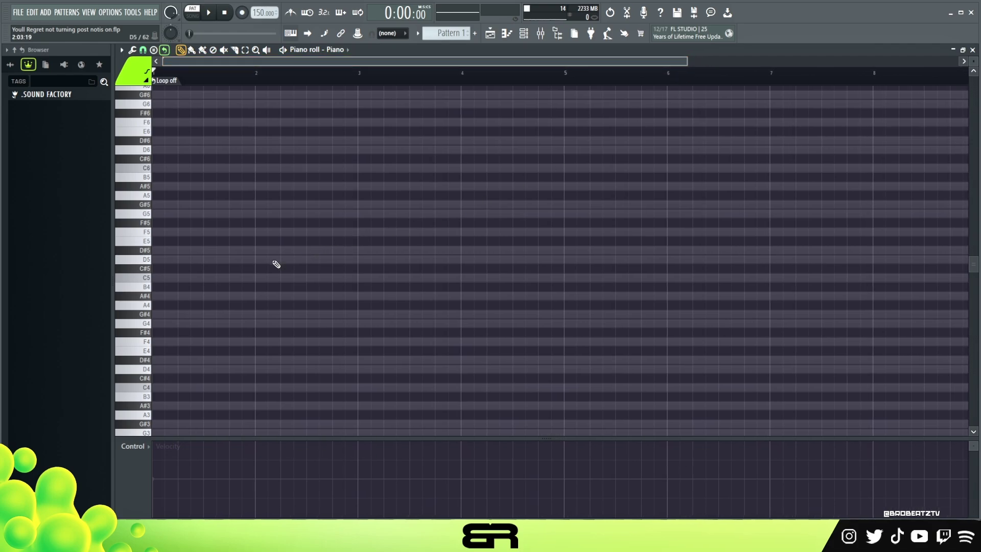
- Draw a C5 note about 1.6 bars long from the start of bar 1 and play it back
left_click(165, 278)
key("alt")
left_click_drag(166, 278, 324, 299)
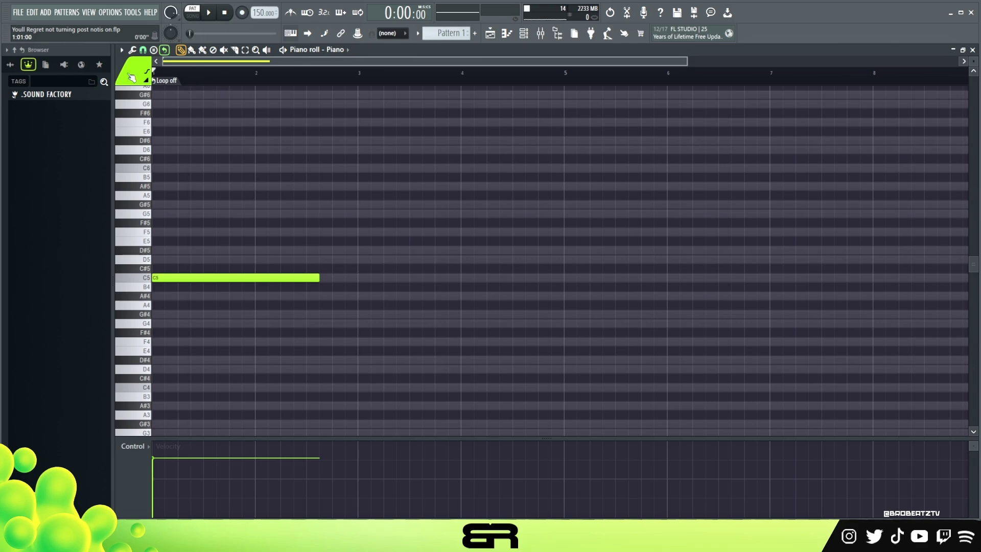
key("space")
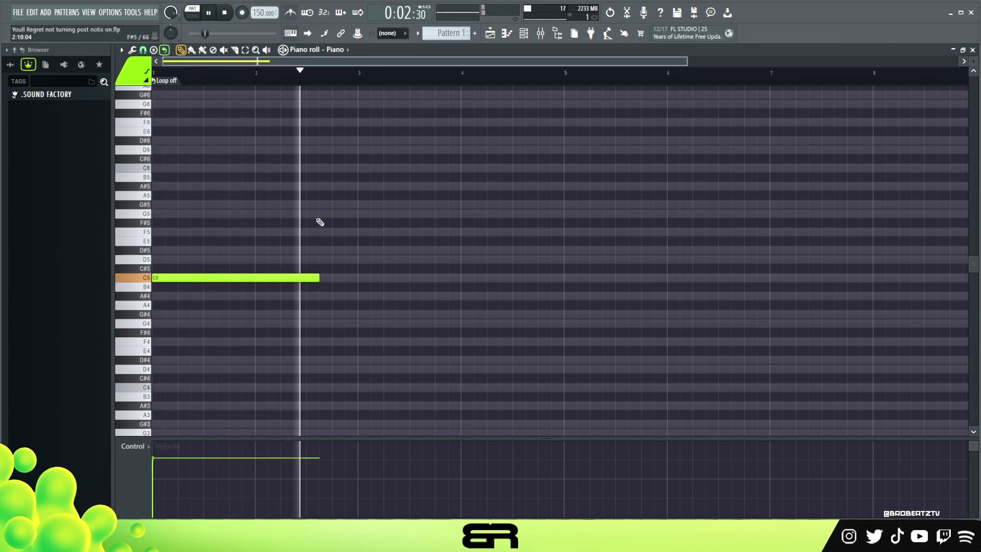
key("space")
- Add a D5 note three quarters through bar 2 and a D#5 note at the start of bar 3
left_click(335, 259)
double_click(356, 250)
key("space")
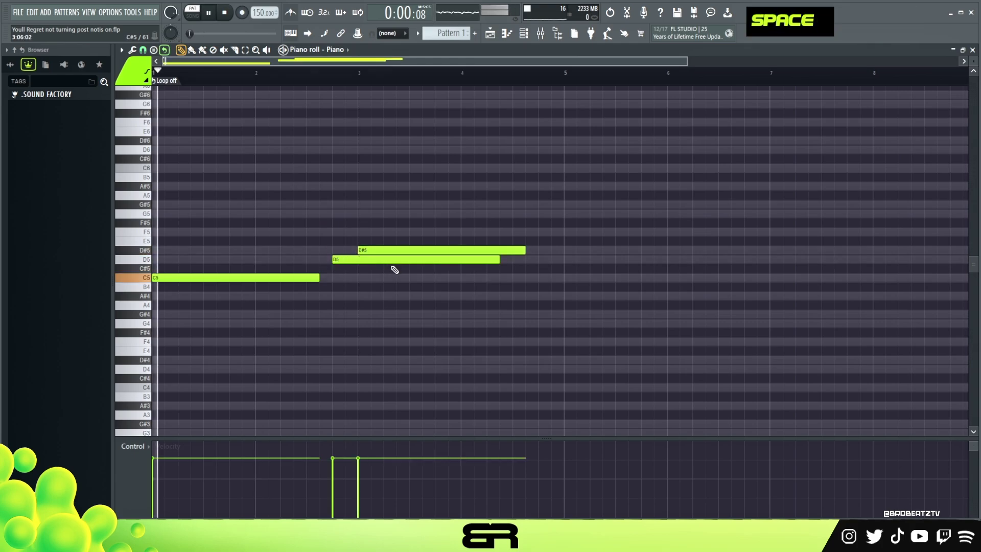
- Shorten the D5 note to end just past the start of bar 3 and extend the C5 note to meet D5
left_click_drag(498, 259, 354, 276)
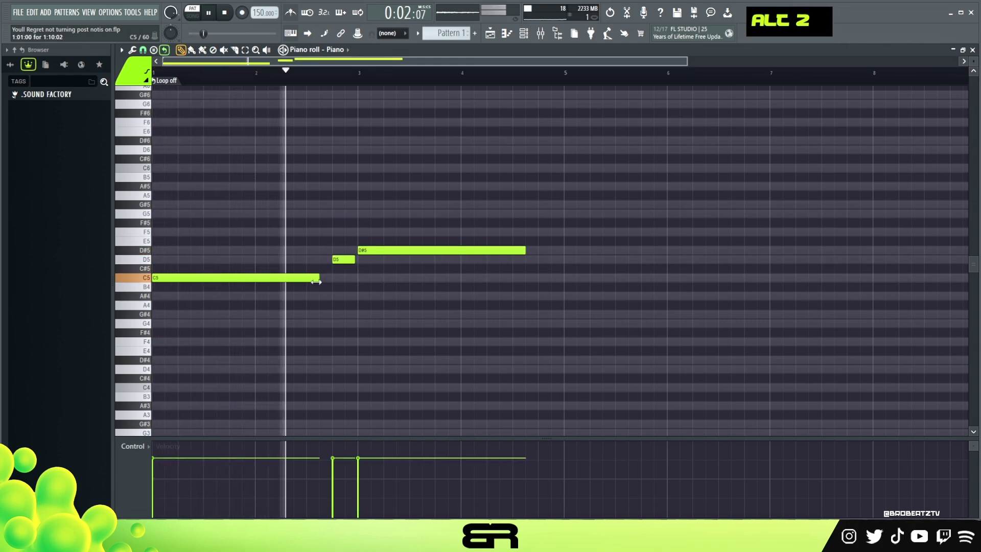
left_click(355, 276, "alt")
key("space")
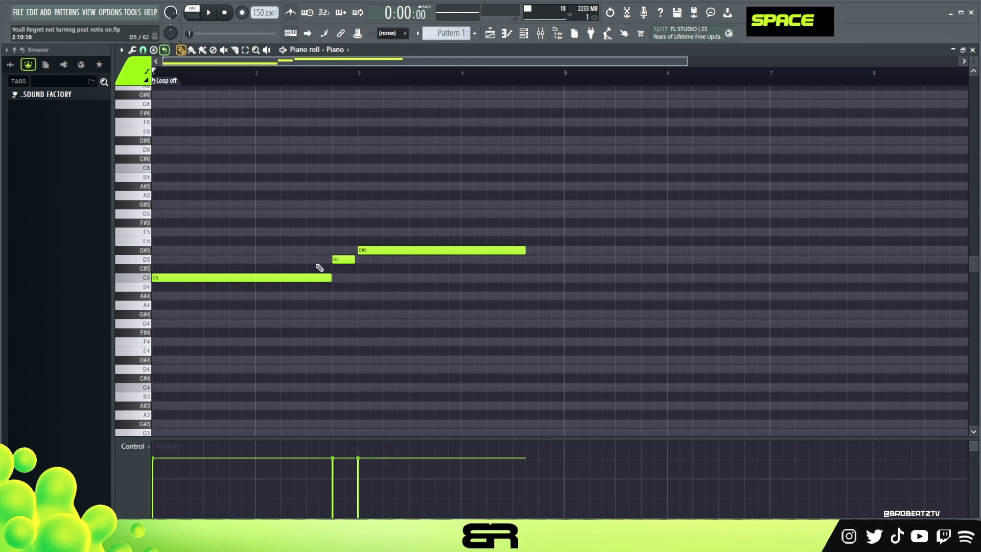
left_click(355, 258, "alt")
key("alt")
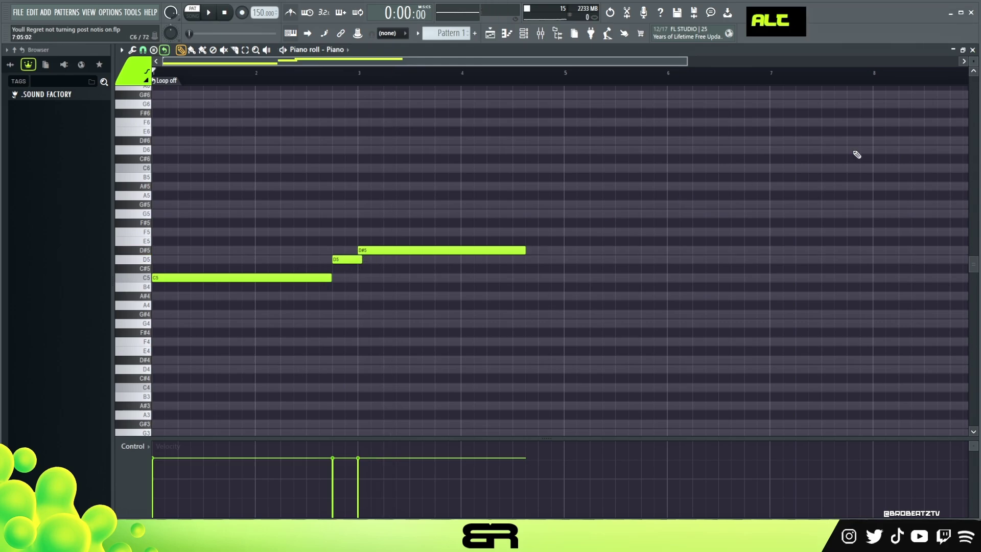
- Play back the melody and shorten the D#5 note to end about halfway through bar 4
scroll(971, 60, "up", 4)
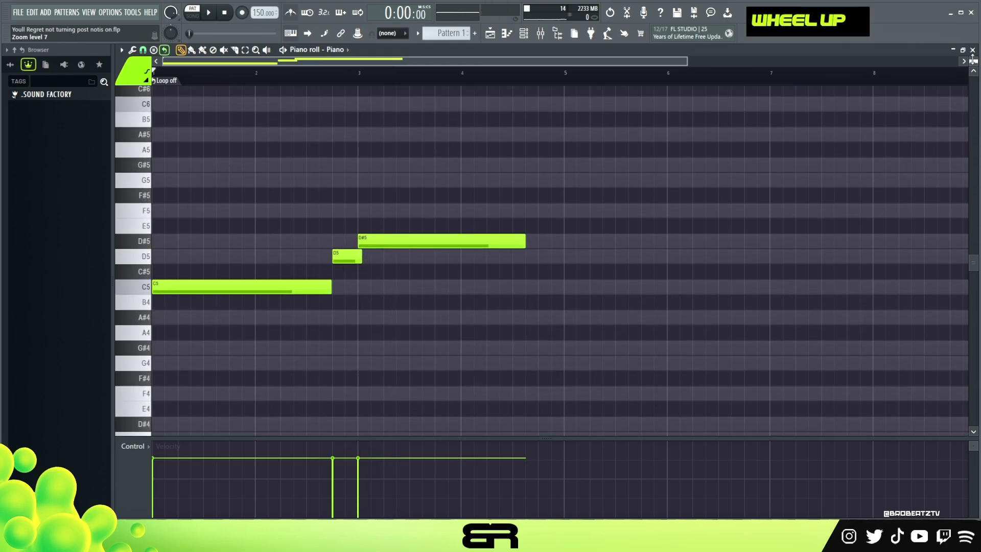
scroll(822, 207, "up", 3)
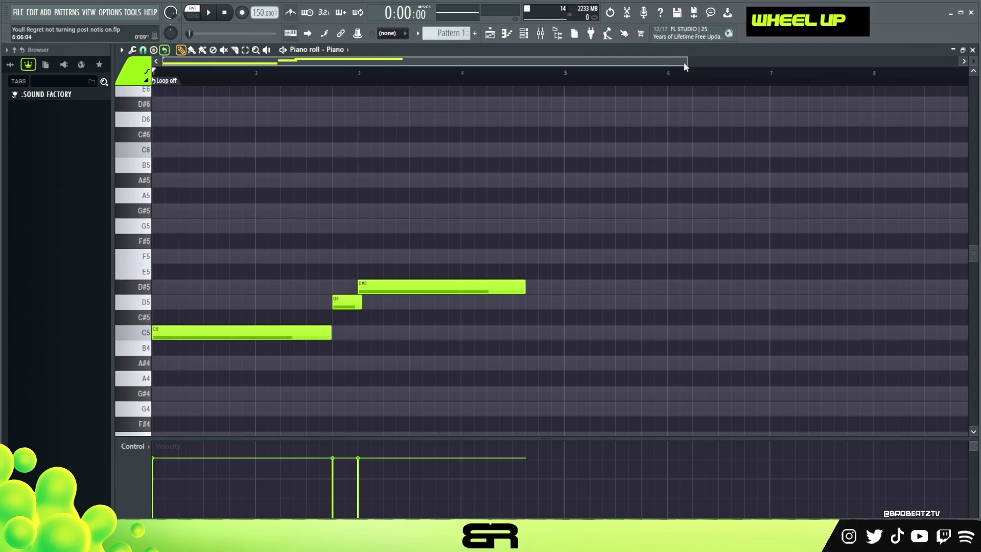
left_click_drag(687, 63, 649, 62)
key("space")
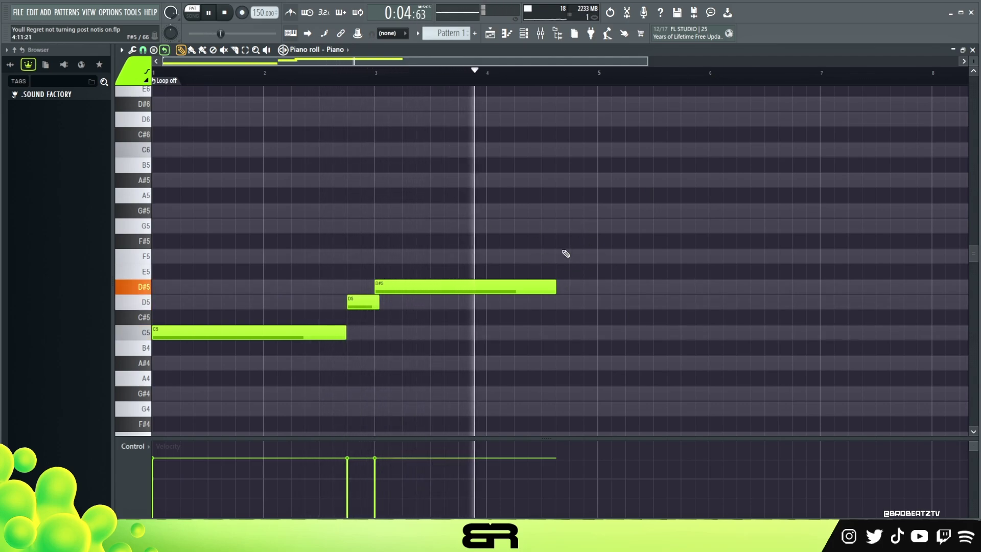
key("space")
key("alt")
mouse_move(555, 287)
left_mouse_down()
mouse_move(582, 293)
mouse_move(530, 298)
mouse_move(539, 287)
left_mouse_up()
- Add F5 halfway through bar 4 and G5 at bar 5, trimming F5 to end just after G5 starts, and play it back
left_click(544, 256)
left_click(599, 225)
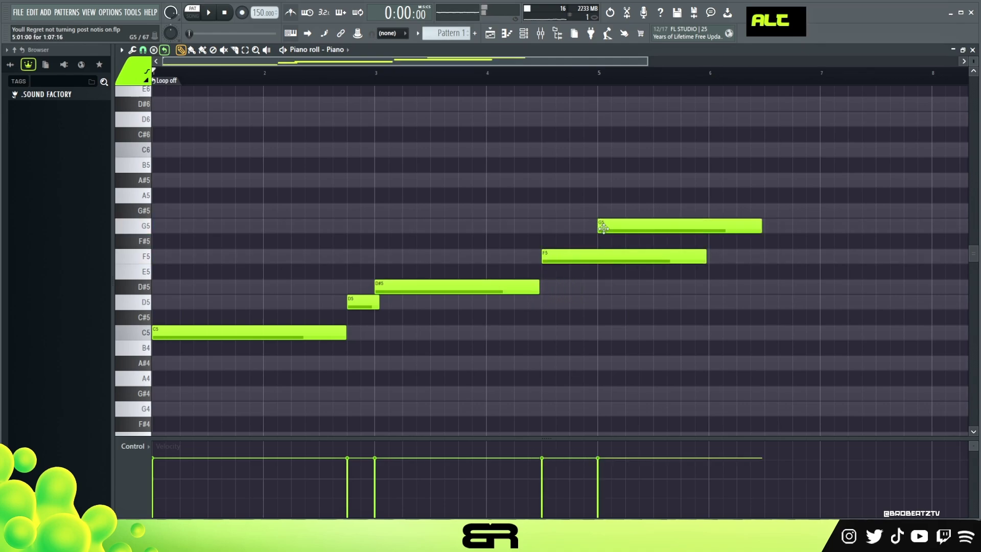
left_click_drag(707, 258, 601, 261)
key("space")
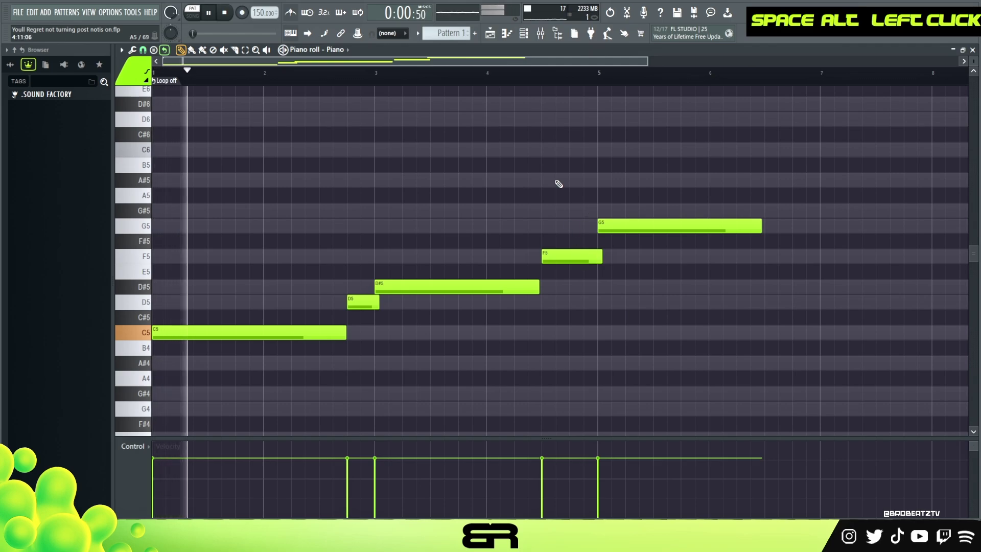
scroll(516, 83, "down", 2)
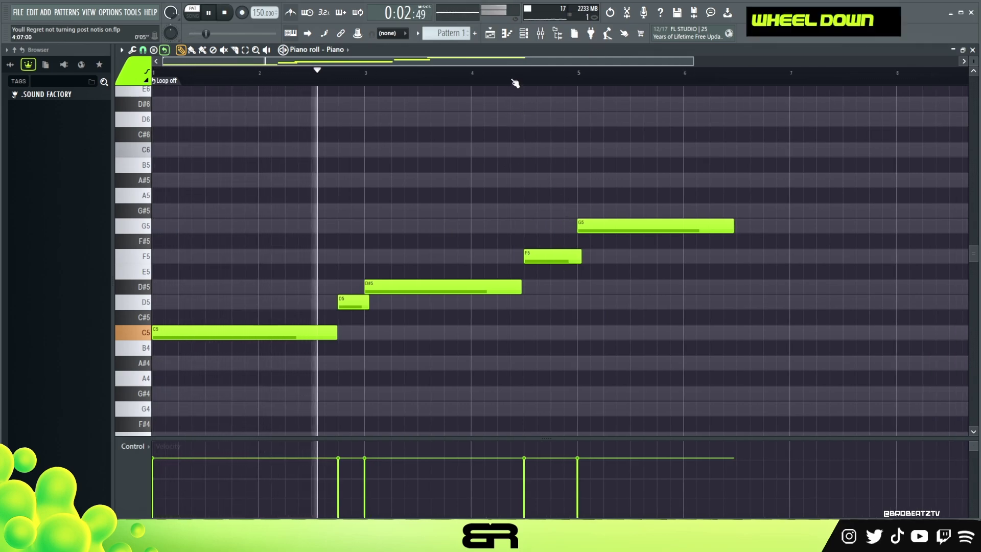
right_click(539, 291)
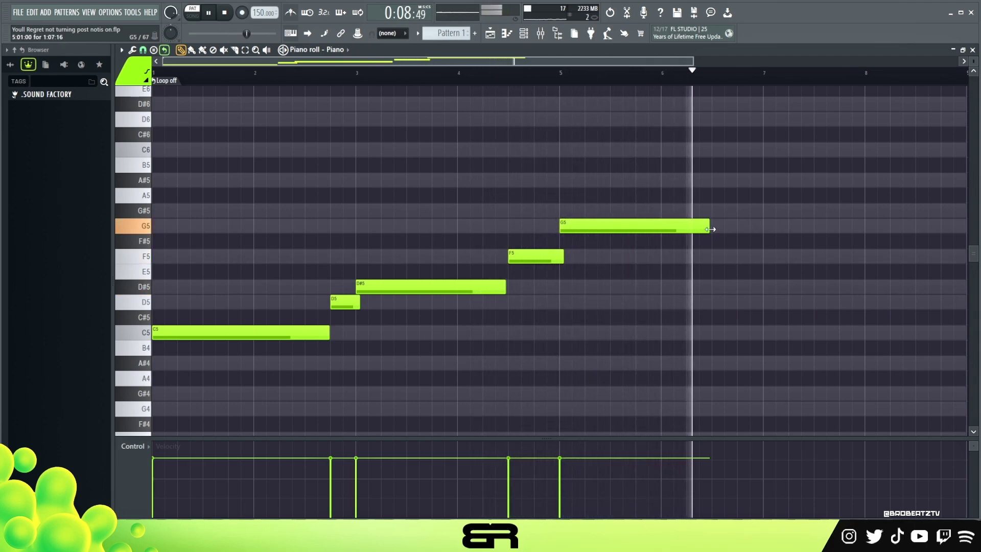
key("space")
- Copy the D5 and D#5 pair so D#5 starts at bar 7, and place another D5 copy halfway through bar 8
left_click_drag(476, 281, 934, 302, "ctrl")
right_click(788, 341)
left_click(756, 301, "ctrl")
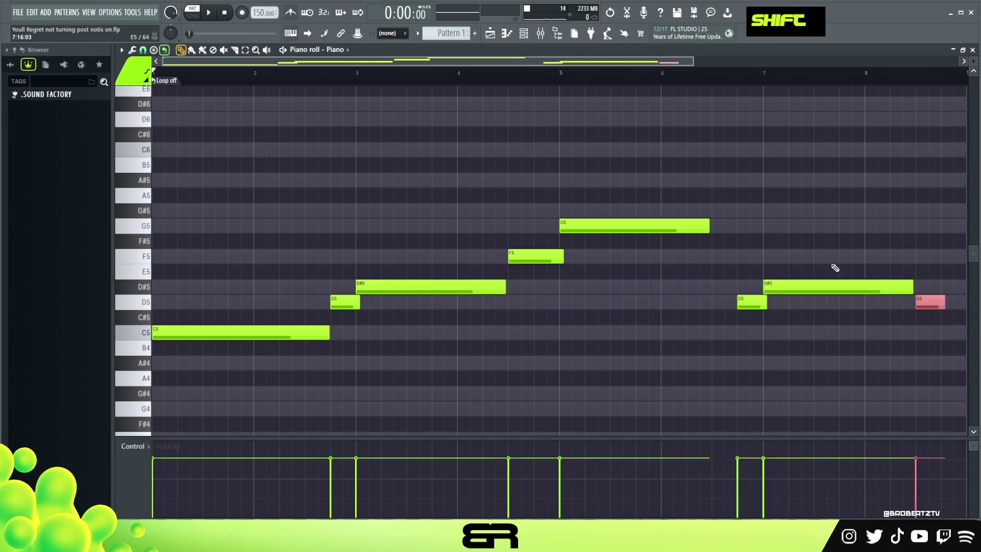
left_click_drag(477, 63, 492, 62)
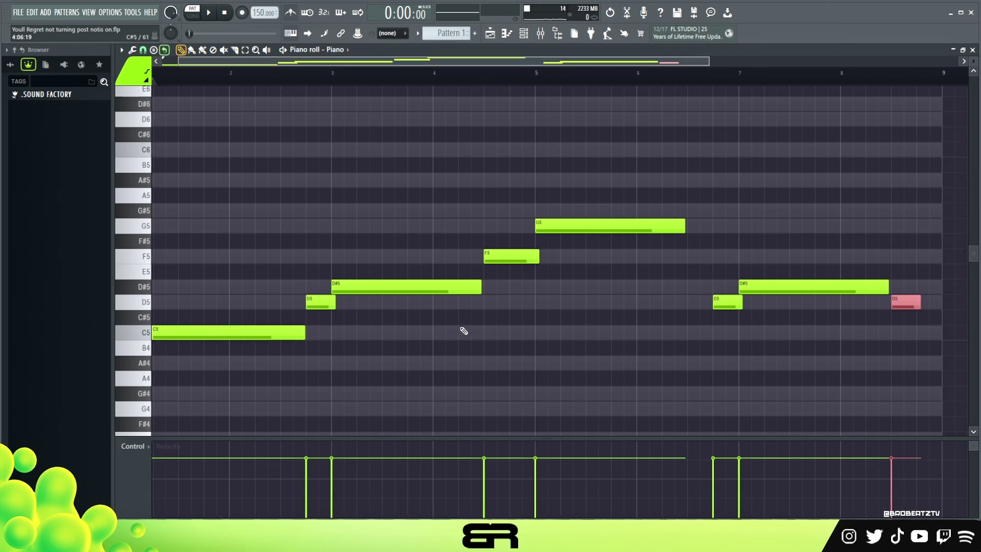
left_click(876, 289, "ctrl")
left_click(901, 302, "ctrl+shift")
- Place a temporary copy of the opening C5 at bar 9, extend the last D5 up to it, and delete the copy
left_click(222, 333, "ctrl")
left_click_drag(223, 333, 864, 337)
right_click(780, 307)
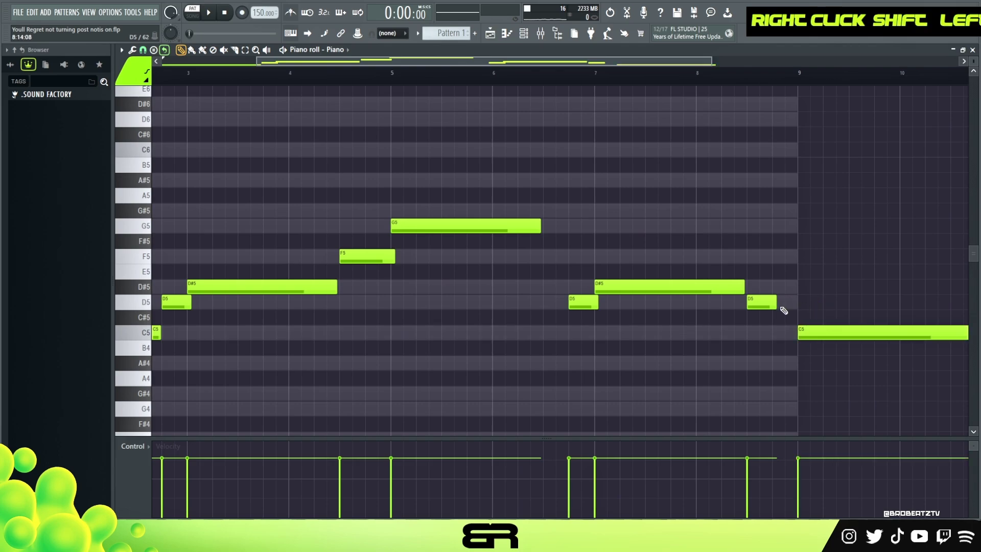
left_click(763, 304)
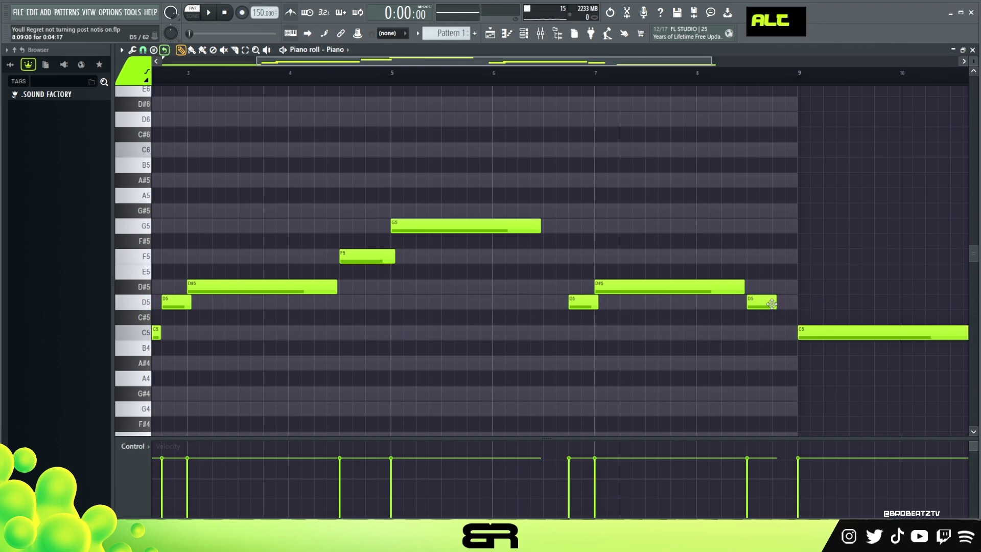
left_click_drag(776, 303, 803, 309)
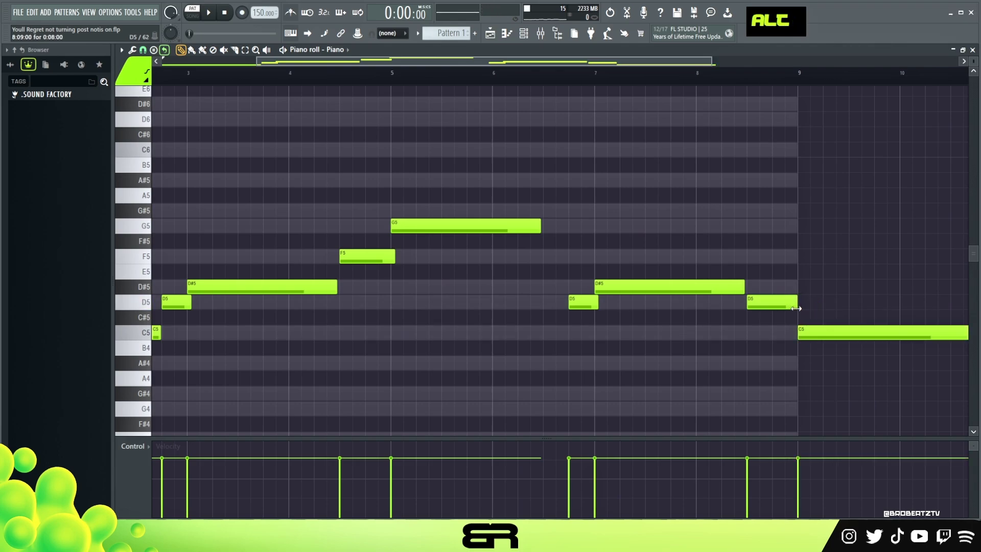
right_click(807, 333)
- Extend the G5 note to the following D5 and the second D#5 note to the final D5, checking with playback
left_click_drag(540, 234, 567, 235)
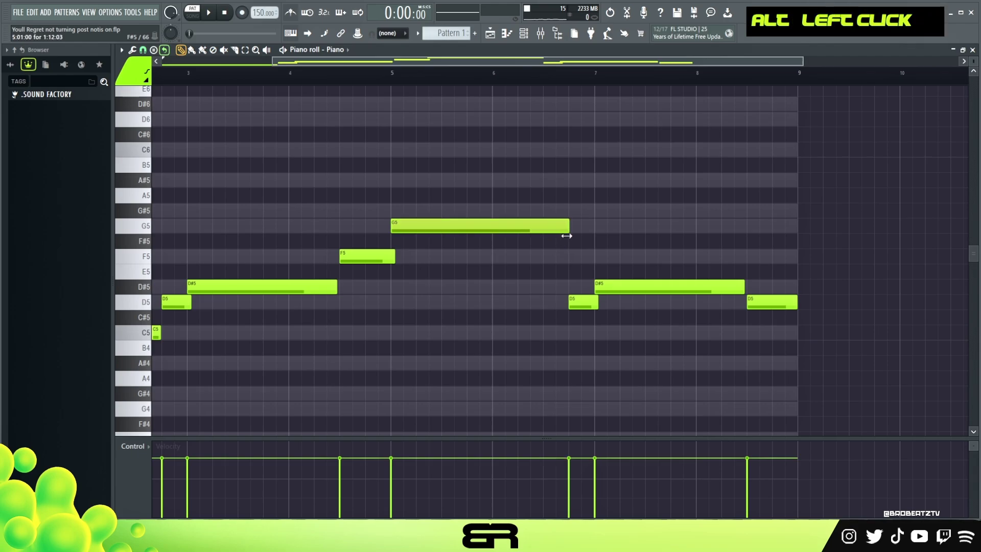
right_click(521, 199, "ctrl")
key("space")
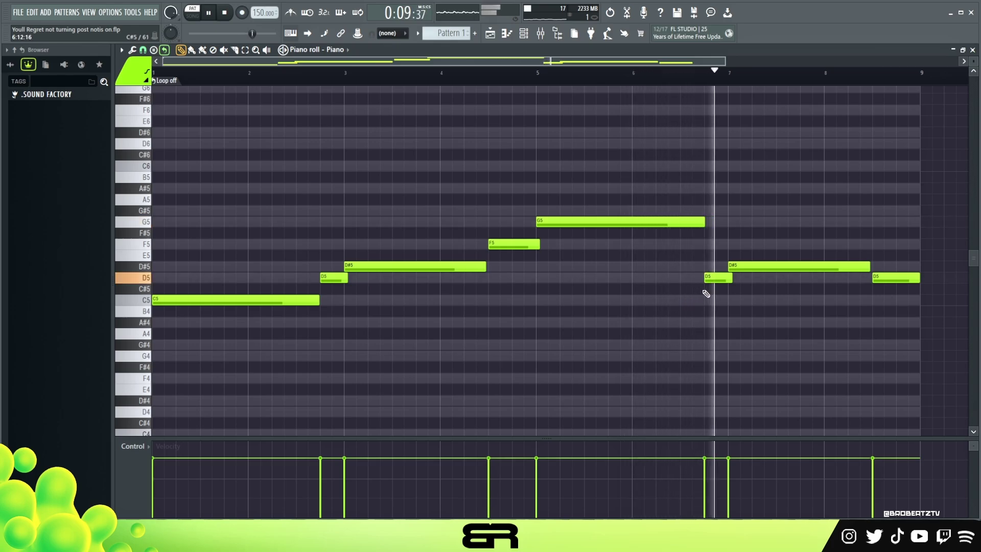
key("ctrl")
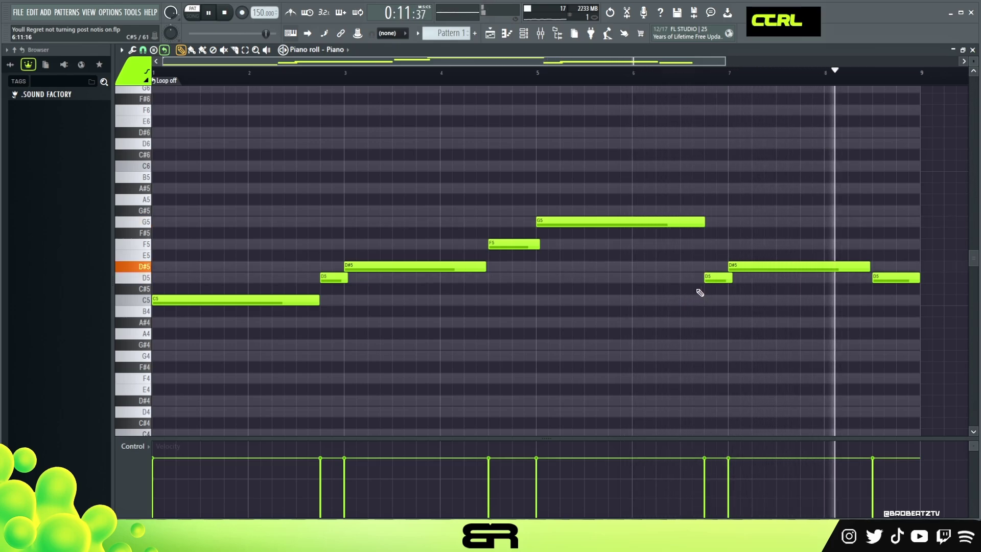
left_click_drag(869, 266, 872, 268)
key("space")
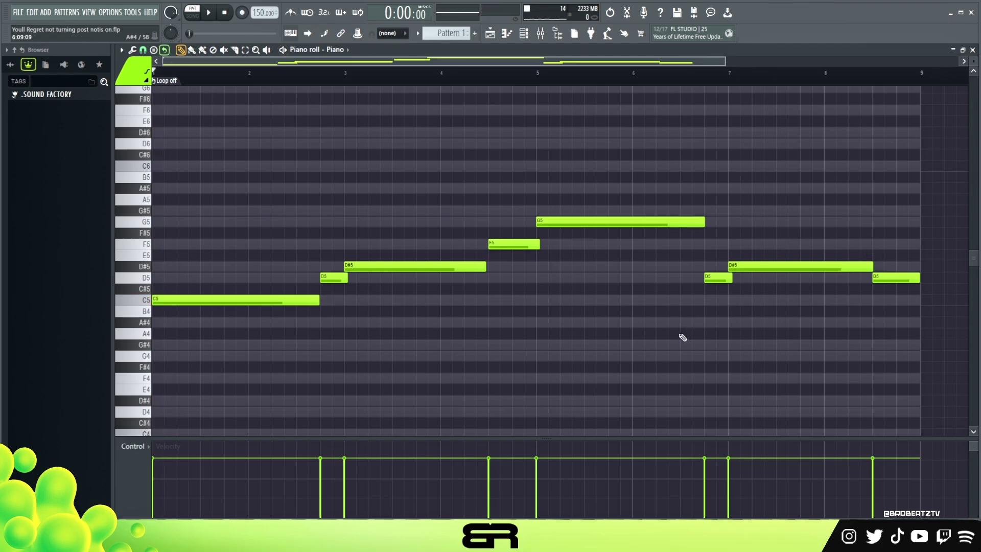
- Duplicate the opening C5 note one octave higher at C6
scroll(679, 274, "up", 1)
right_click(428, 201)
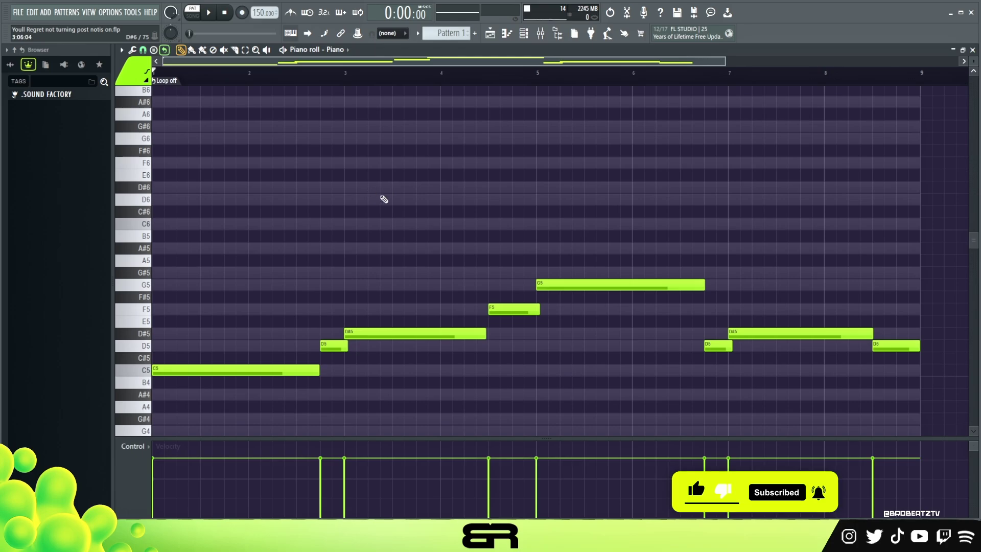
scroll(973, 61, "down", 2)
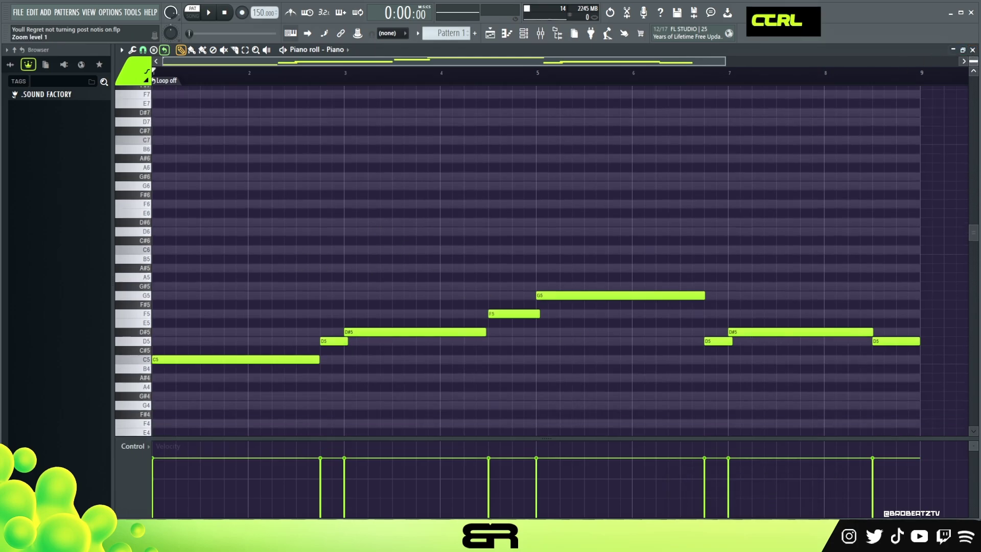
scroll(973, 60, "up", 10)
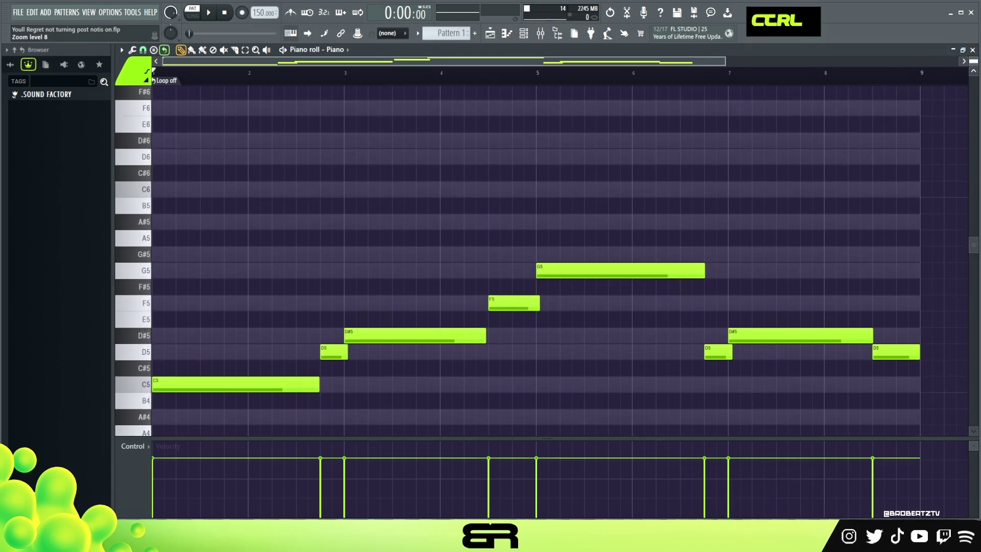
right_click(284, 315)
left_click_drag(241, 329, 191, 388)
key("ctrl+Up")
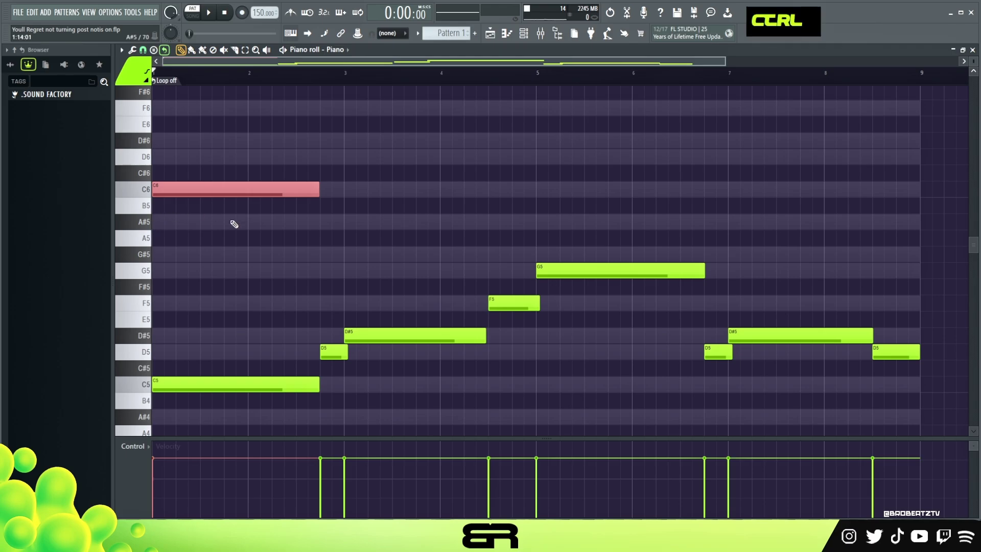
- Transpose all notes in the pattern down one octave and clear the selection
key("ctrl+a")
key("ctrl+Down")
scroll(319, 193, "down", 5)
scroll(321, 219, "up", 3)
key("ctrl+d")
scroll(278, 255, "up", 3)
right_click(213, 82)
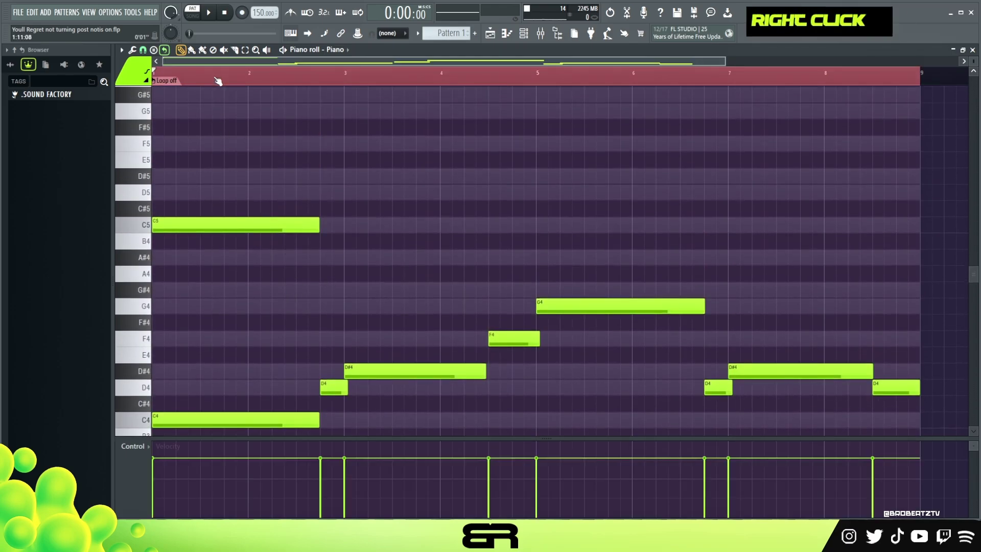
double_click(201, 83)
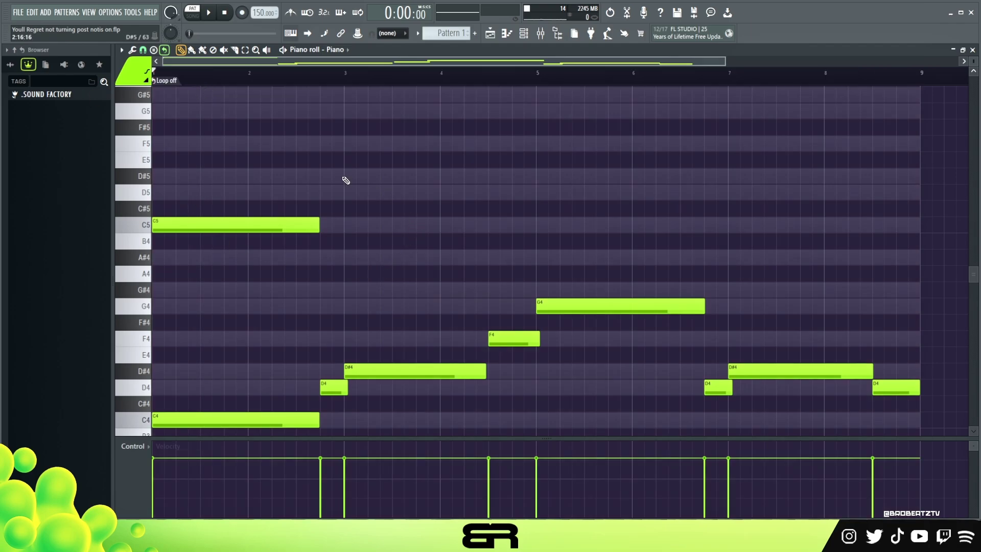
- Build a chord at bar 1 by stacking D#5 and G5 copies above the opening C5 note
key("F6")
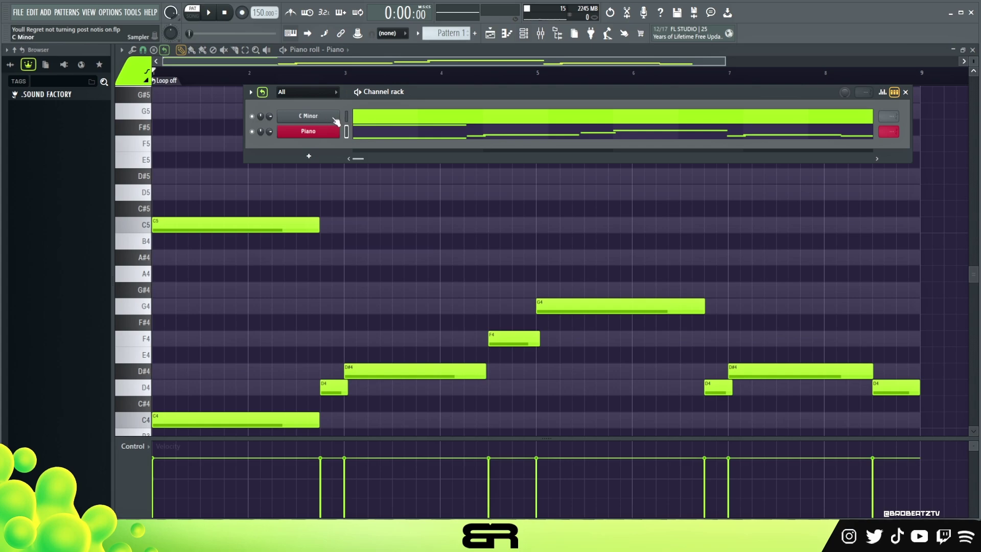
key("F6")
left_click_drag(172, 224, 158, 107)
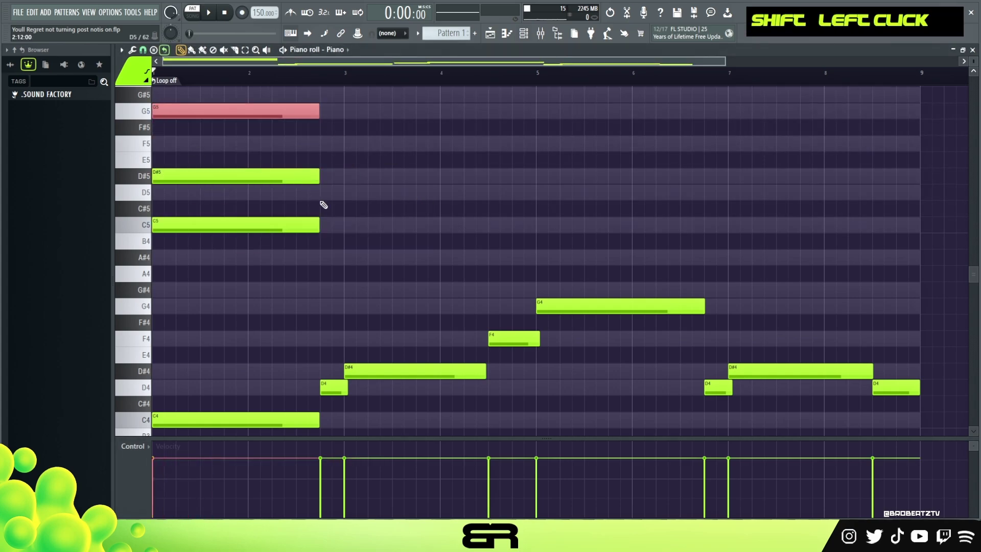
- Duplicate the short D4 before bar 3 one octave higher at D5 and stack F5 and G#5 copies above it
left_click(330, 387, "ctrl")
scroll(357, 368, "down", 2)
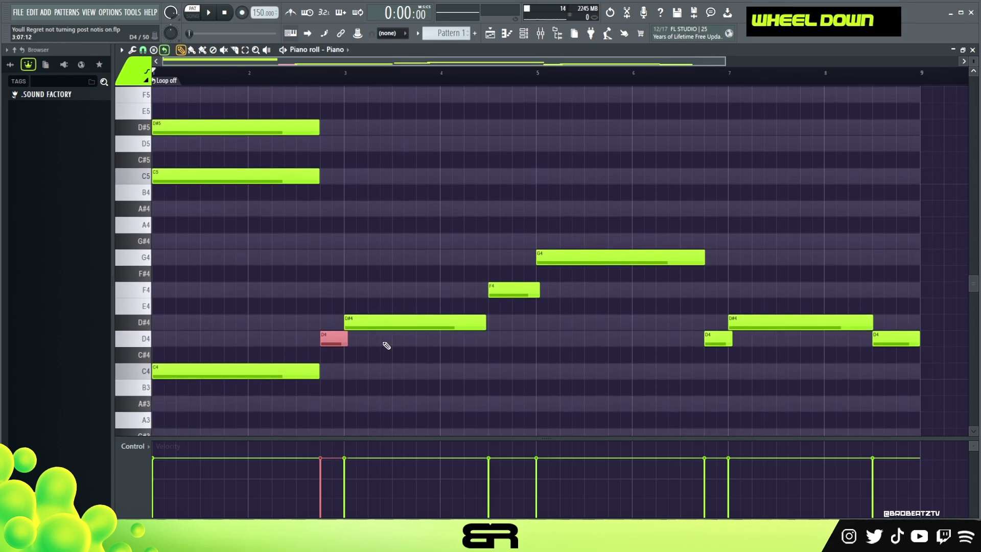
left_click(330, 340, "shift")
key("ctrl+Up")
scroll(334, 240, "up", 3)
left_click_drag(332, 237, 332, 138)
- Duplicate the bar 3 D#4 note at D#5 and stack G5, A#5 and D6 copies above it
left_click(381, 412, "ctrl")
left_click(381, 412, "shift")
key("ctrl+Up")
left_click_drag(365, 224, 363, 108)
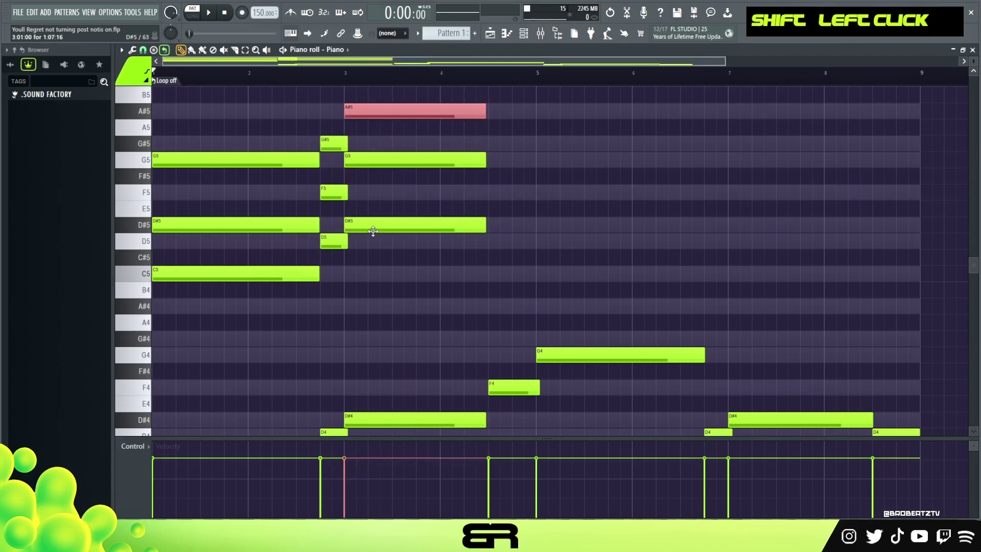
scroll(372, 221, "up", 2)
left_click(372, 192, "shift")
right_click(372, 192)
left_click_drag(372, 204, 376, 139)
scroll(535, 204, "down", 2)
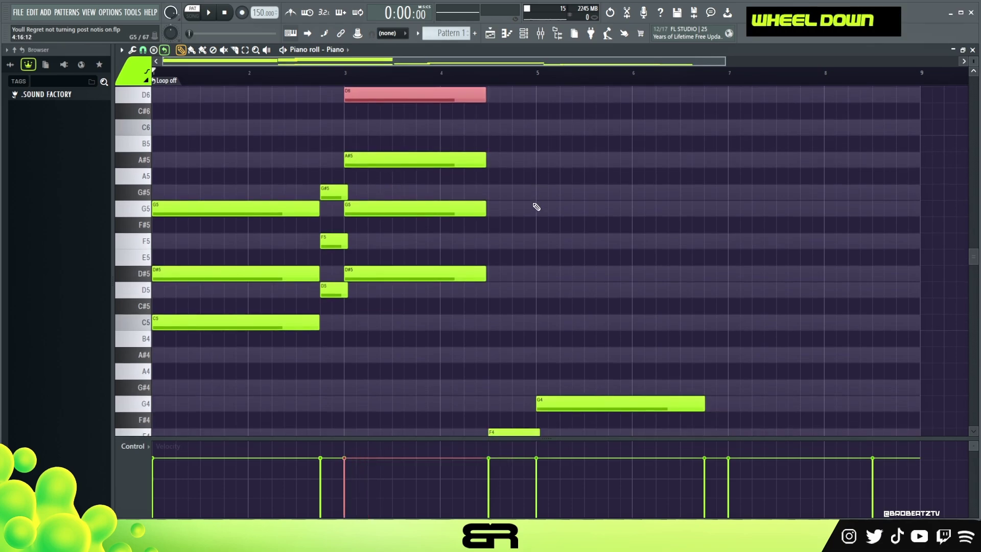
left_click(508, 387, "ctrl")
left_click_drag(508, 387, 495, 387)
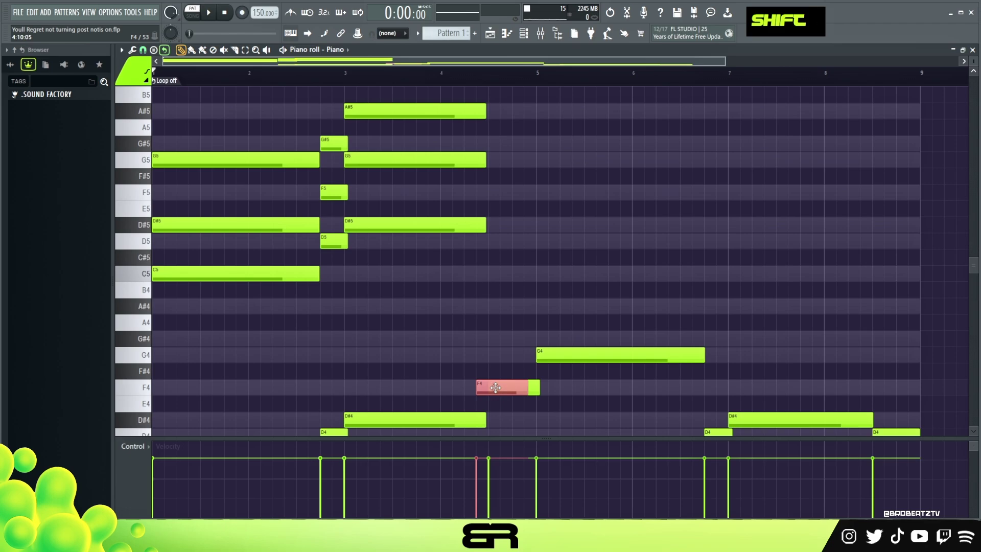
right_click(496, 386)
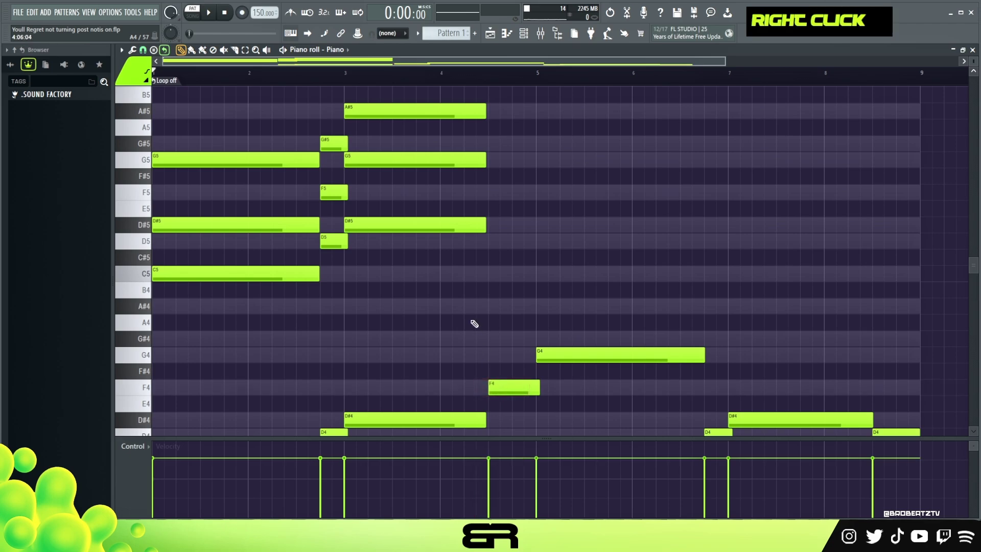
- Extend all four notes of the bar 3 chord to the start of bar 5
scroll(478, 332, "up", 2)
left_click_drag(519, 120, 531, 329)
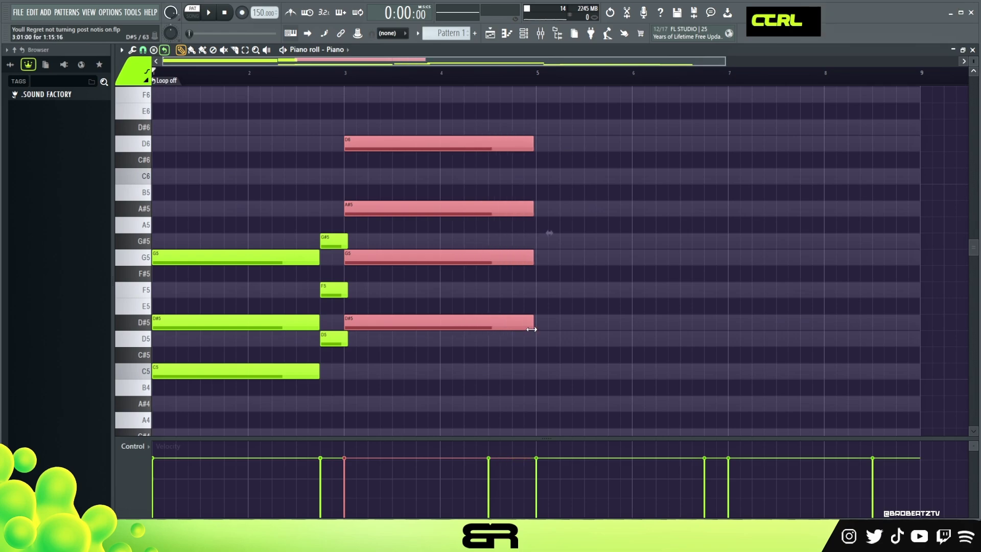
- Duplicate the bar 5 G4 note at G5 and stack A#5, D6 and F6 copies above it
scroll(543, 319, "down", 1)
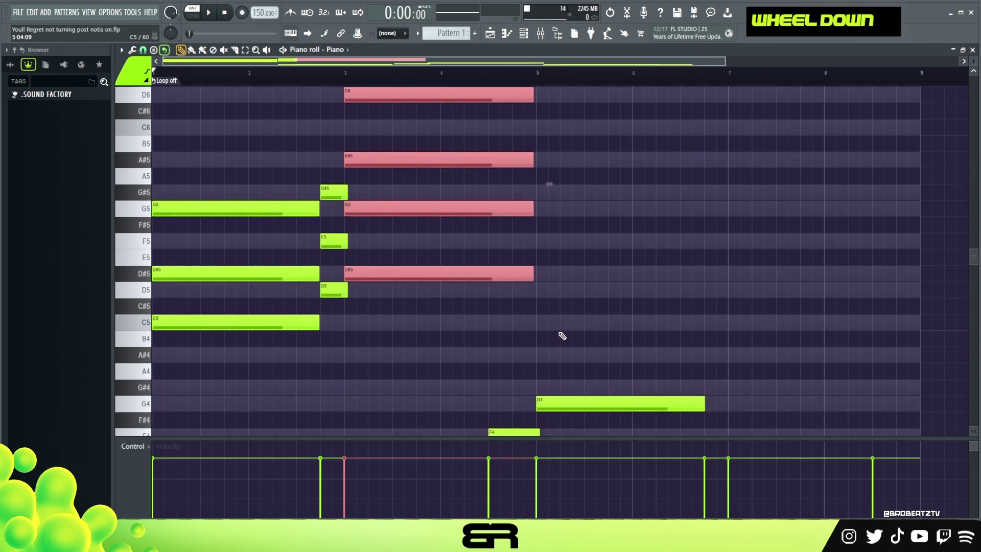
scroll(586, 377, "down", 2)
left_click(556, 305, "ctrl")
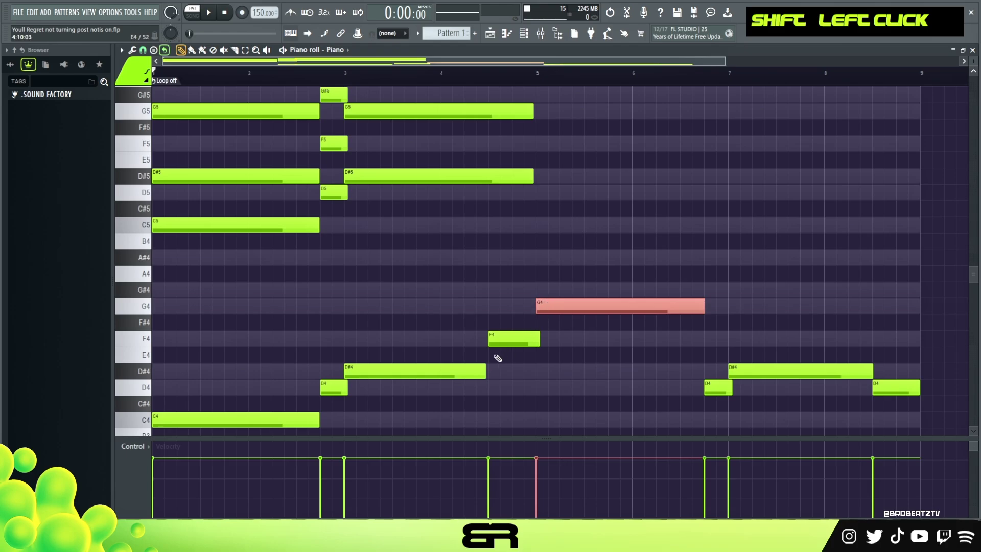
key("ctrl+Up")
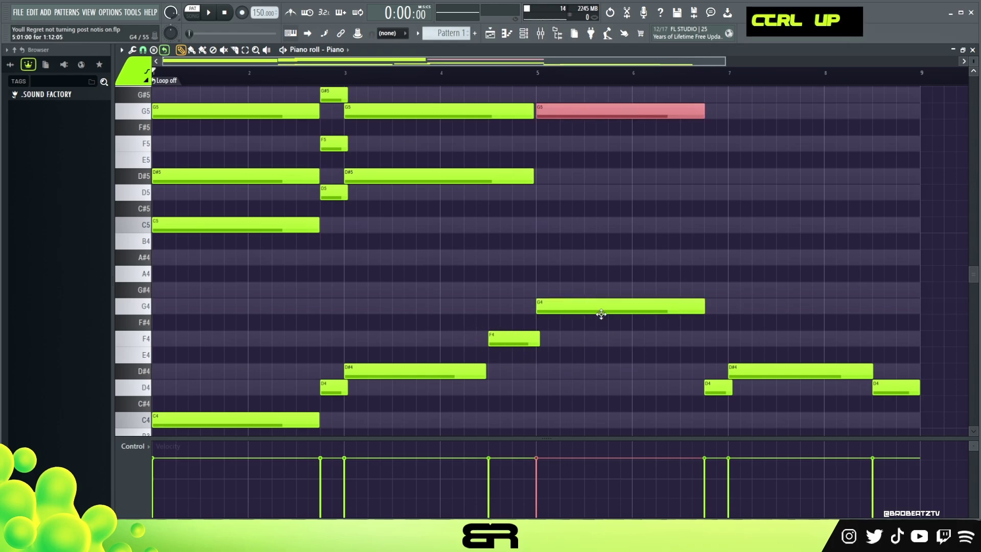
scroll(597, 306, "up", 4)
left_click_drag(554, 306, 555, 142)
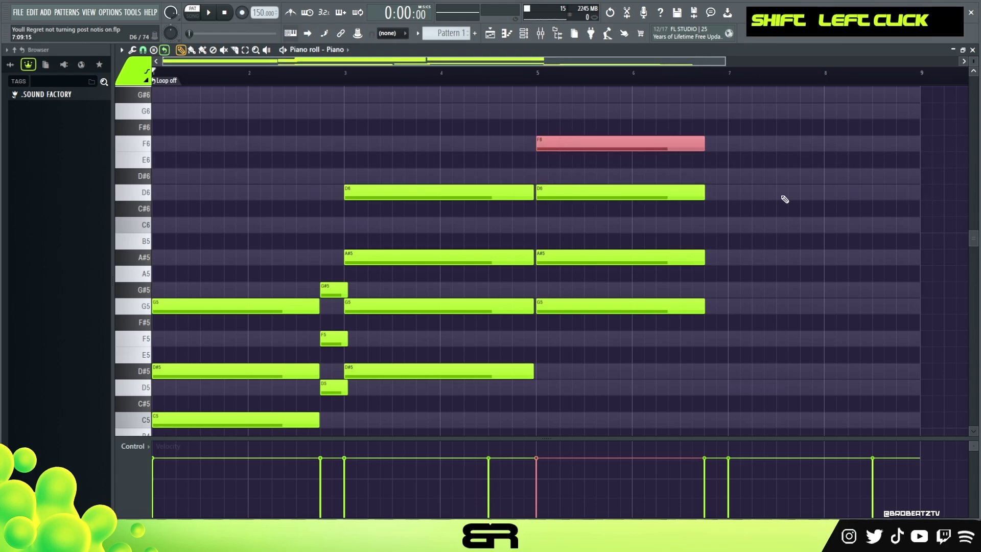
- Copy the short D5, F5 and G#5 chord to the position above the short D4 just before bar 7
scroll(770, 235, "down", 3)
scroll(715, 276, "down", 4)
left_click(715, 391, "ctrl")
scroll(377, 294, "up", 4)
scroll(377, 295, "up", 1)
mouse_move(318, 174)
left_mouse_down()
mouse_move(347, 219)
mouse_move(349, 301)
mouse_move(721, 313)
left_mouse_up()
scroll(727, 323, "down", 5)
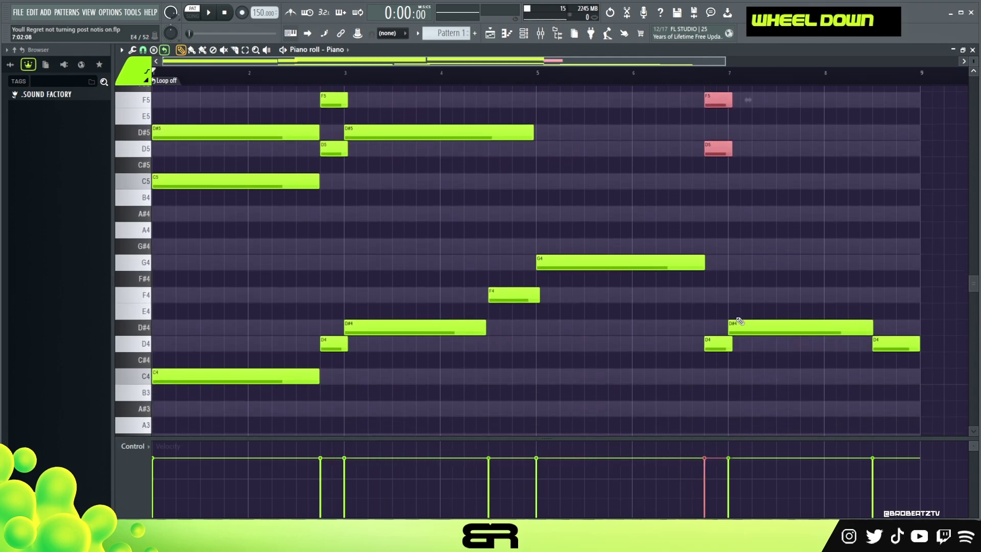
- Copy the long D#5, G5, A#5 and D6 chord to bar 7 and clear the selection
scroll(416, 284, "up", 6)
mouse_move(405, 120)
left_mouse_down()
mouse_move(415, 339)
mouse_move(779, 338)
left_mouse_up()
scroll(778, 338, "down", 5)
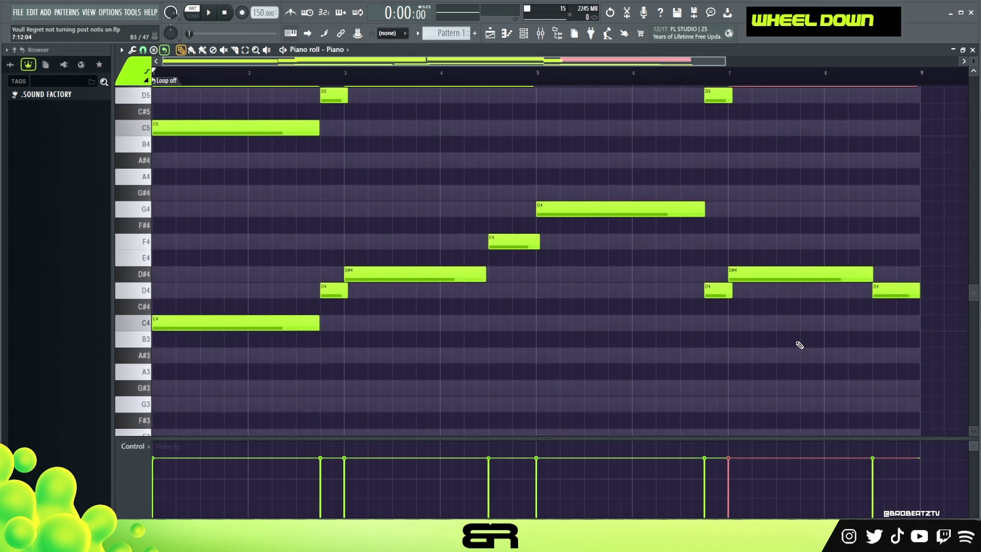
scroll(804, 344, "up", 5)
scroll(805, 339, "down", 1)
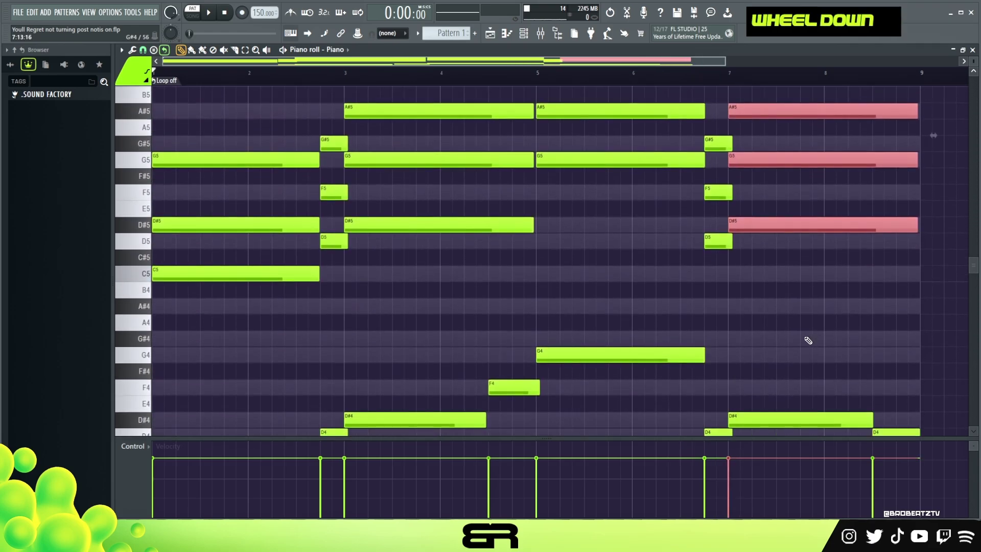
right_click(792, 329, "ctrl")
- Quantize all the notes to the grid with Quick quantize and audition the pattern
key("ctrl+a")
key("ctrl+q")
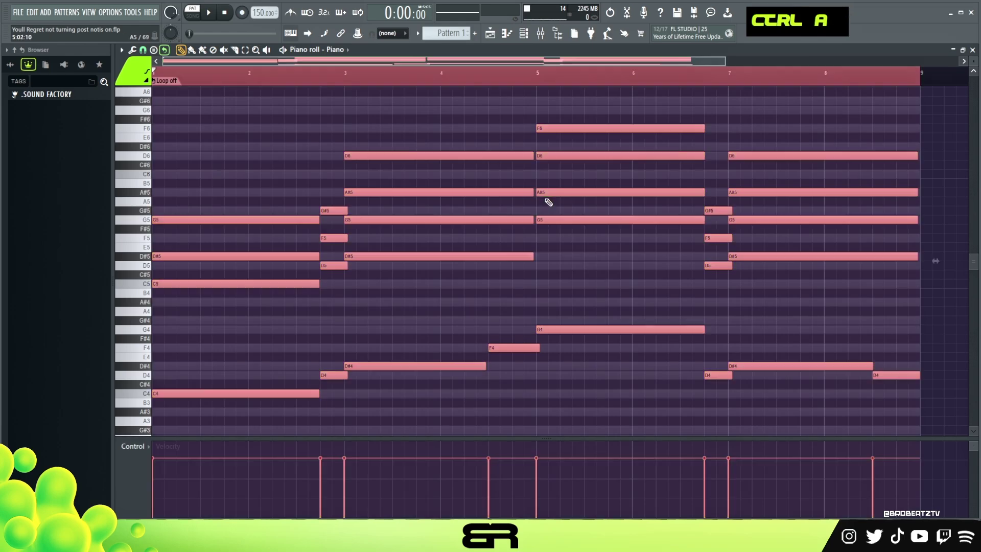
right_click(545, 289)
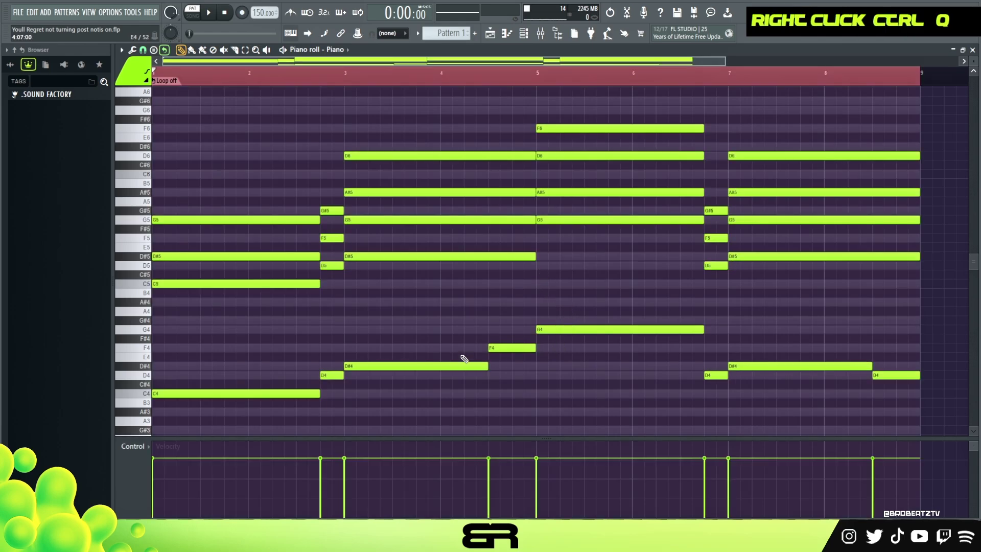
double_click(320, 71)
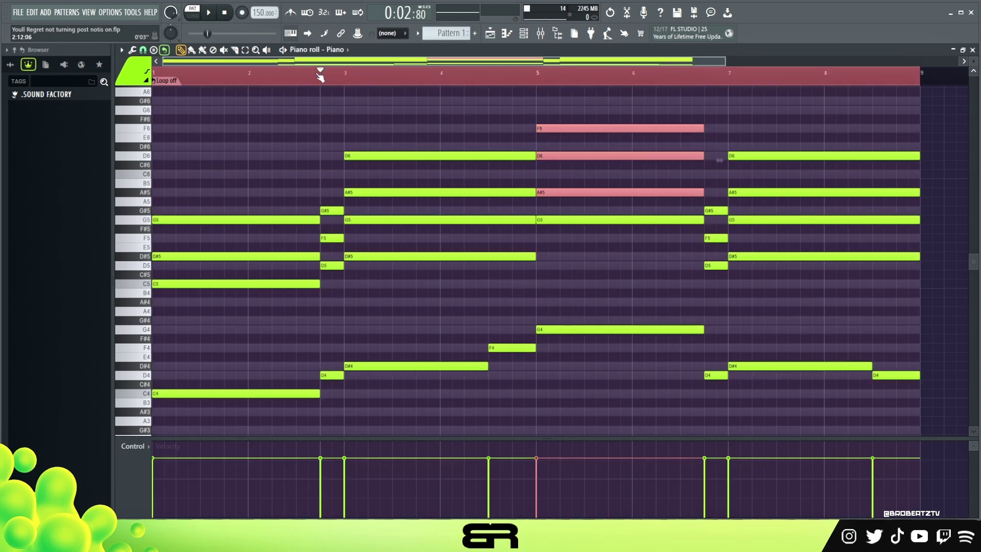
key("space")
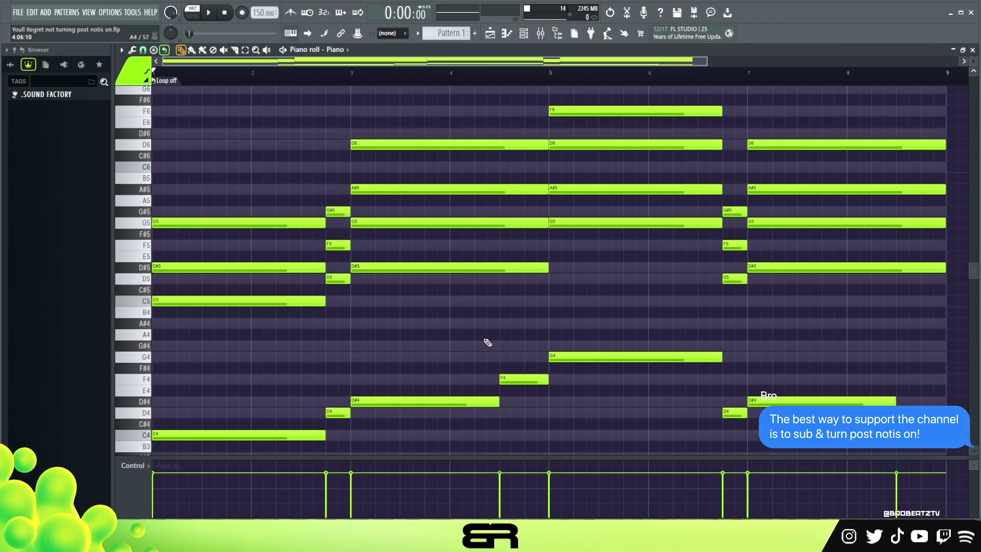
left_click_drag(356, 290, 276, 211)
left_click(312, 174, "ctrl")
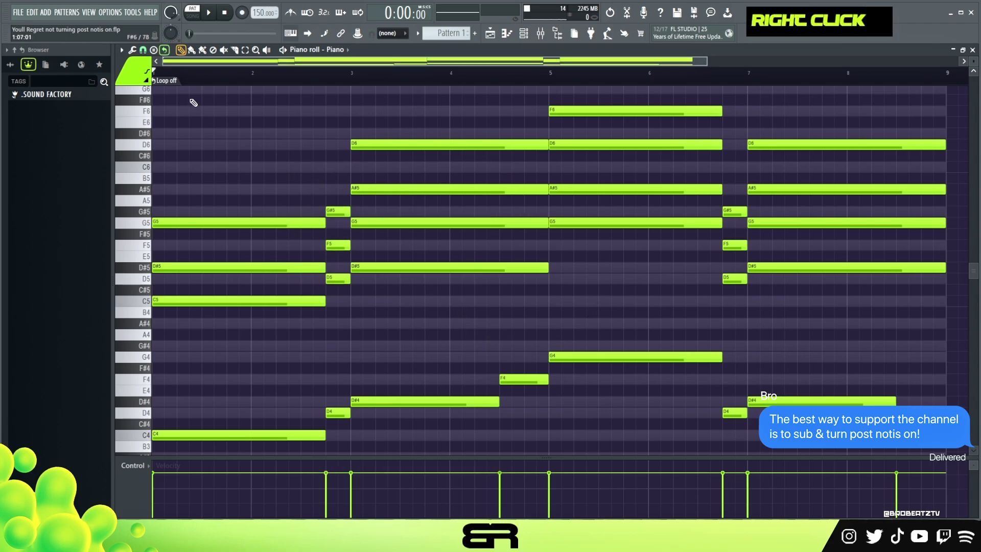
left_click_drag(705, 61, 723, 62)
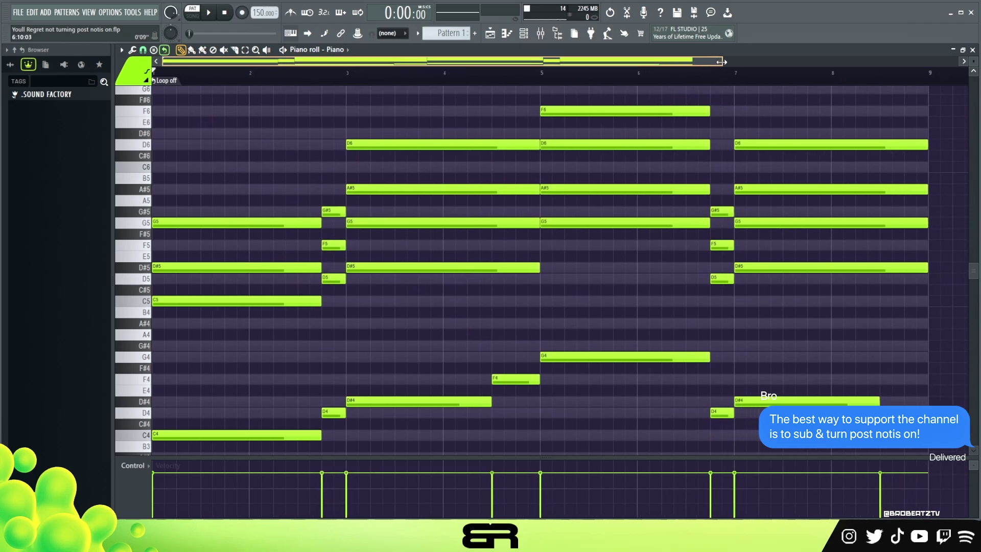
left_click_drag(944, 87, 531, 351, "ctrl")
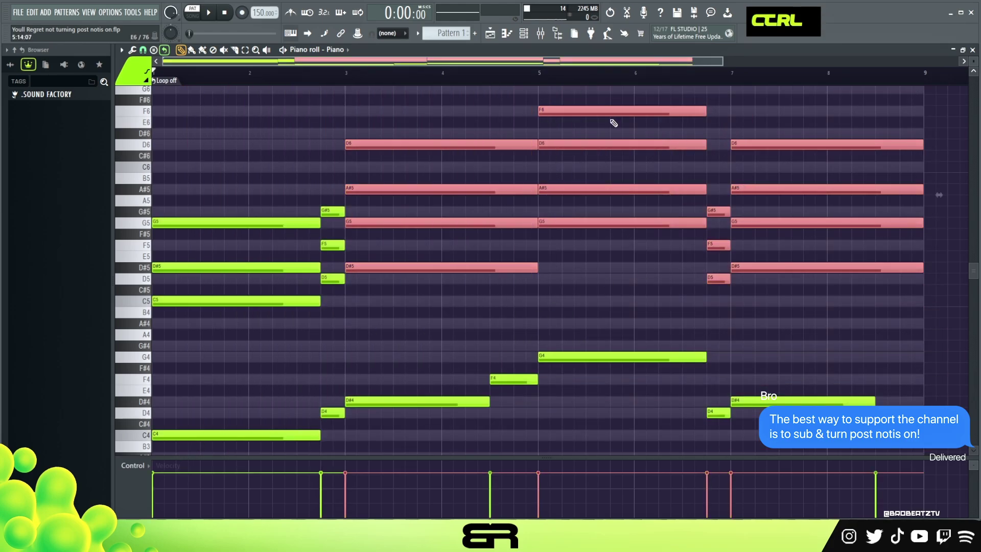
right_click(462, 110)
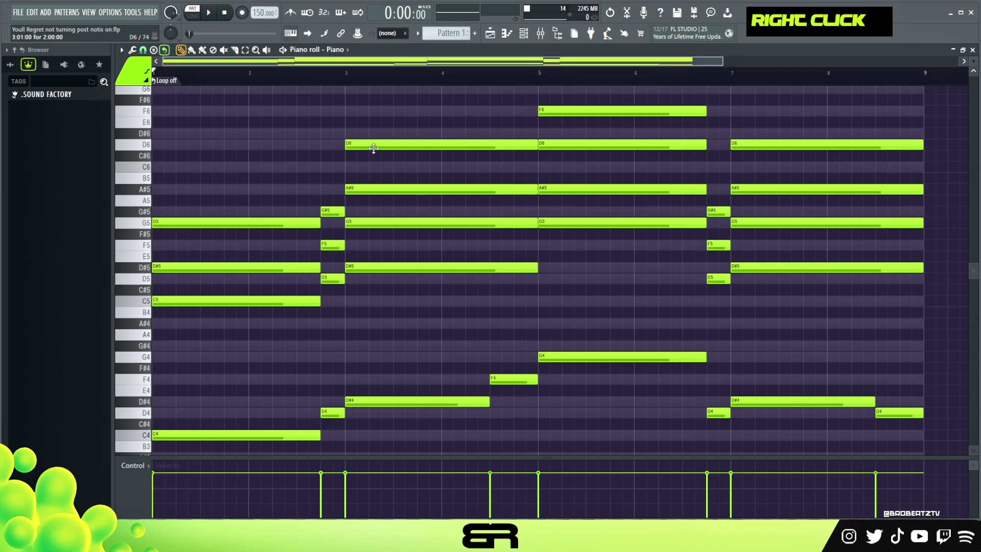
left_click_drag(724, 64, 489, 98)
left_click(595, 72)
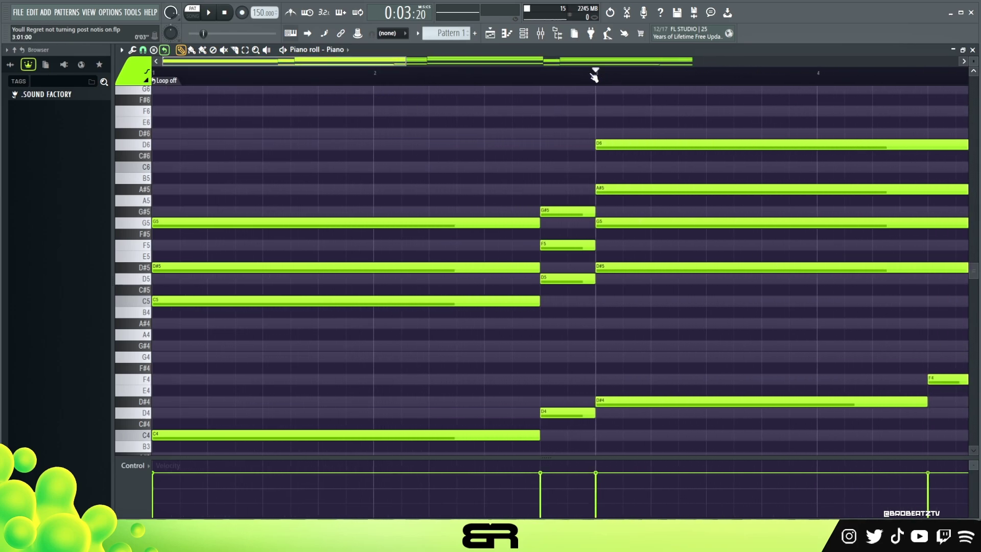
left_click_drag(596, 72, 145, 109)
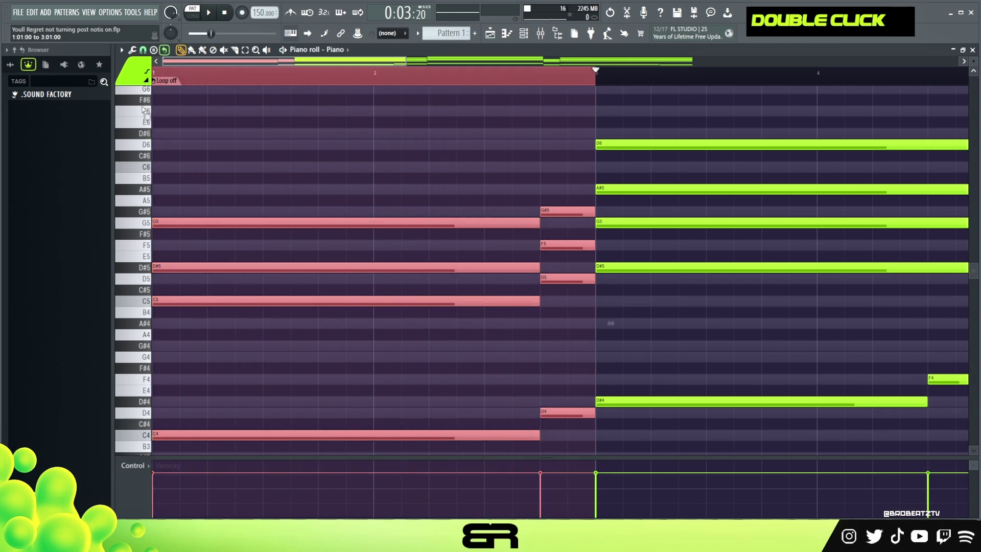
left_click(189, 76)
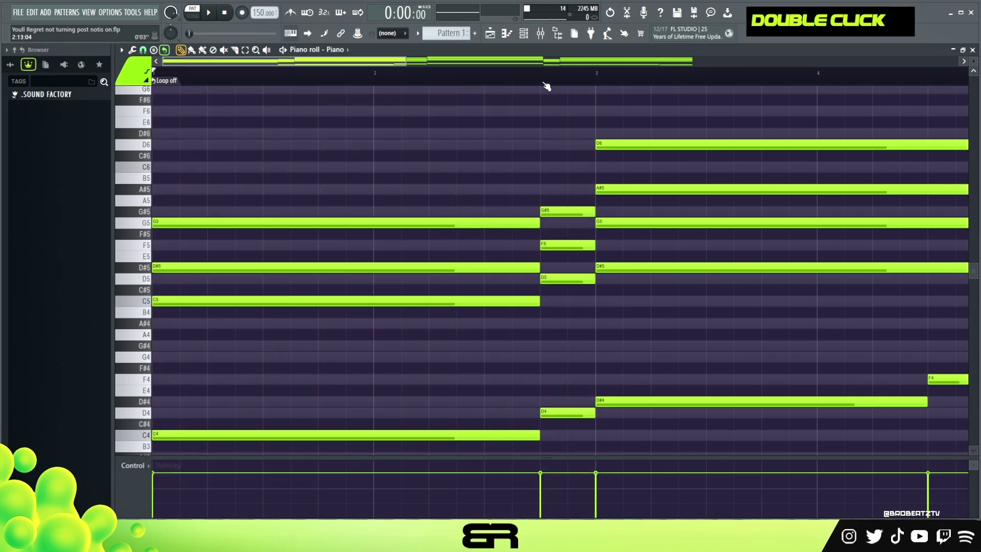
right_click(367, 148)
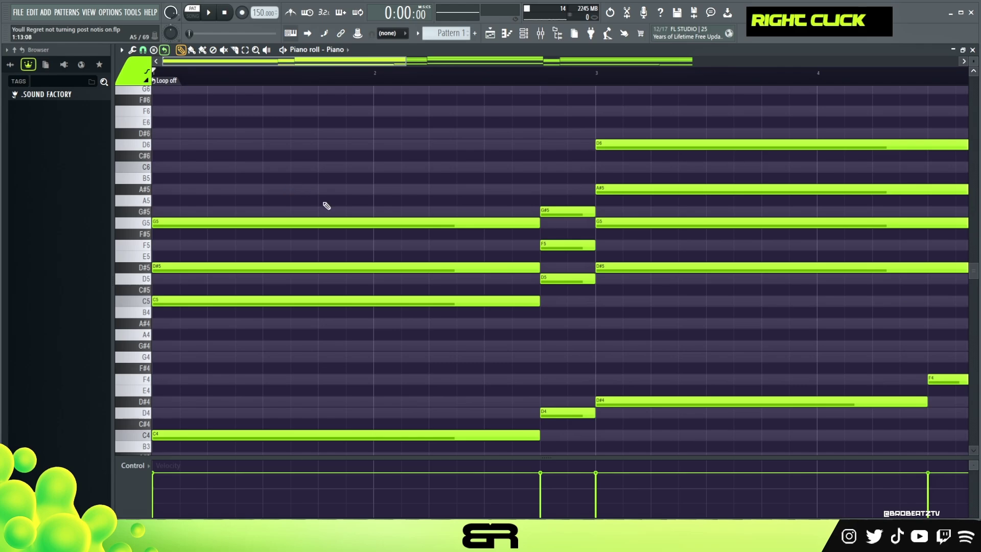
- Shorten the ends of all notes slightly off the grid to leave small gaps between chords, and clear the selection
scroll(973, 61, "up", 1)
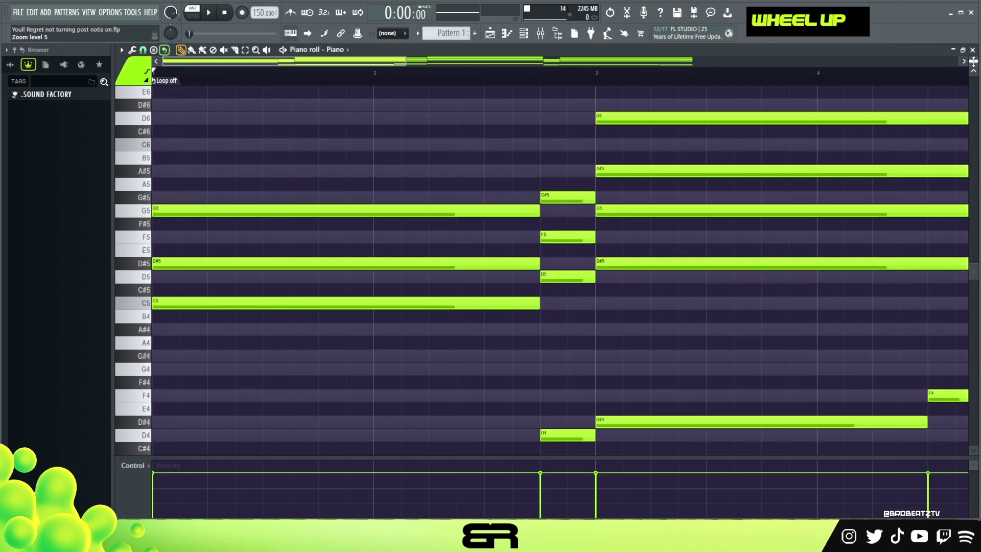
scroll(329, 219, "down", 1)
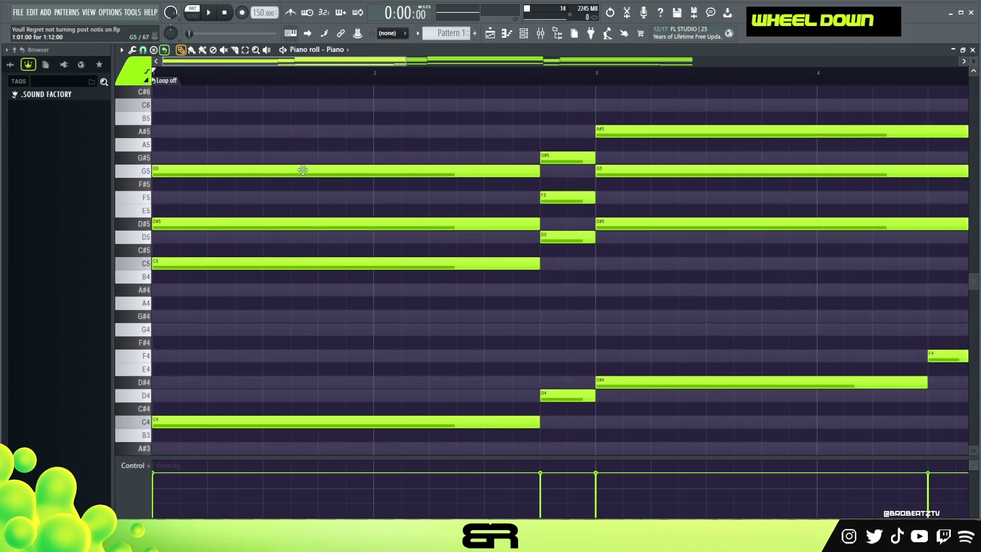
key("ctrl")
key("ctrl+a")
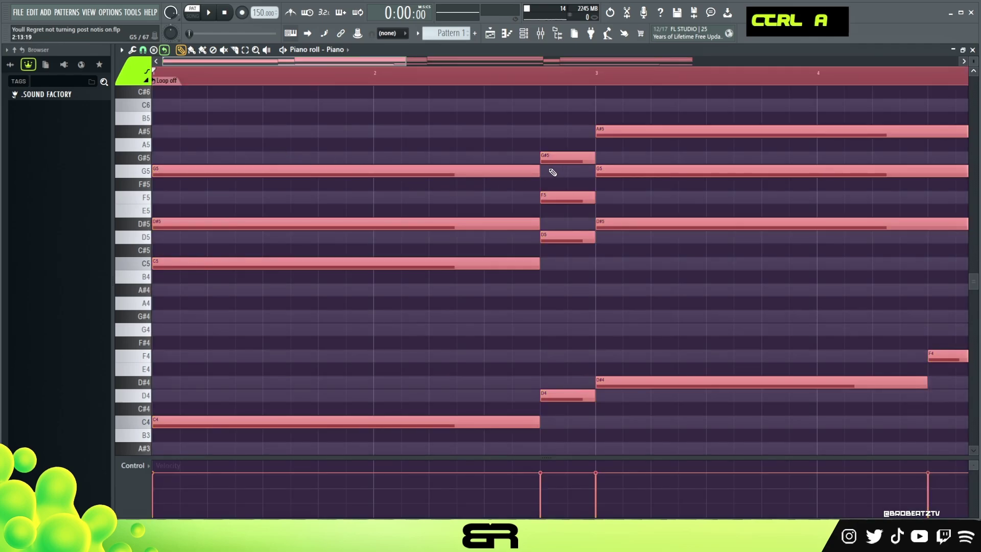
key("alt")
left_click_drag(539, 169, 534, 169)
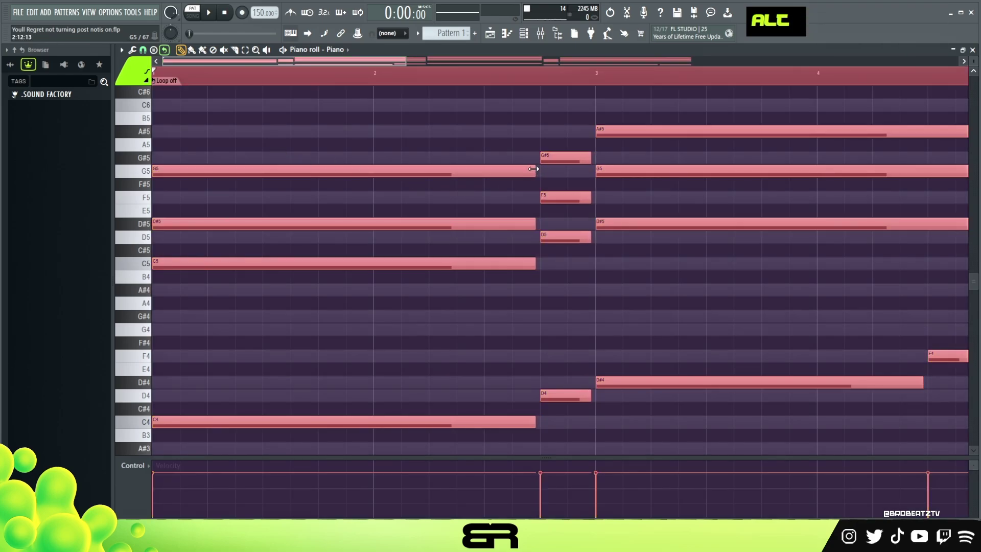
right_click(361, 123)
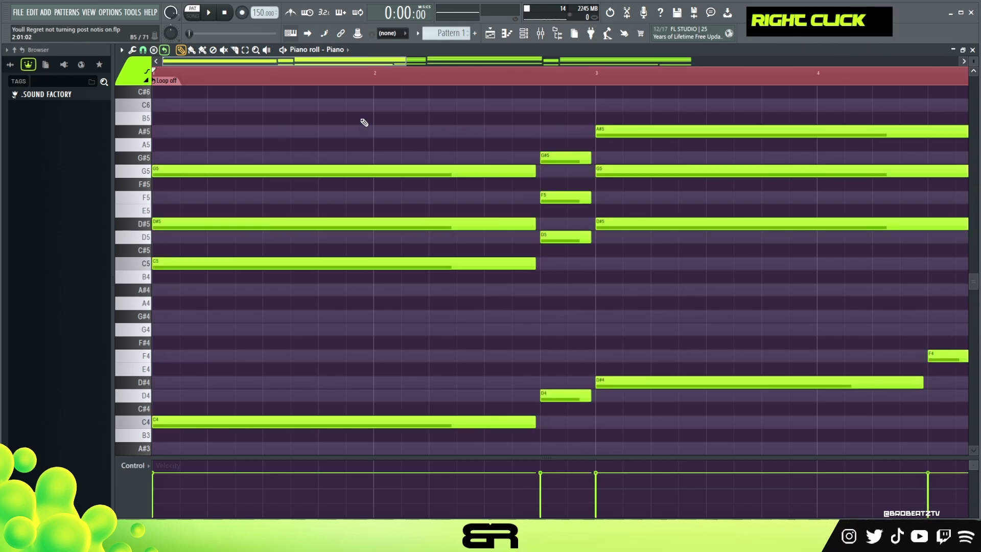
double_click(247, 83)
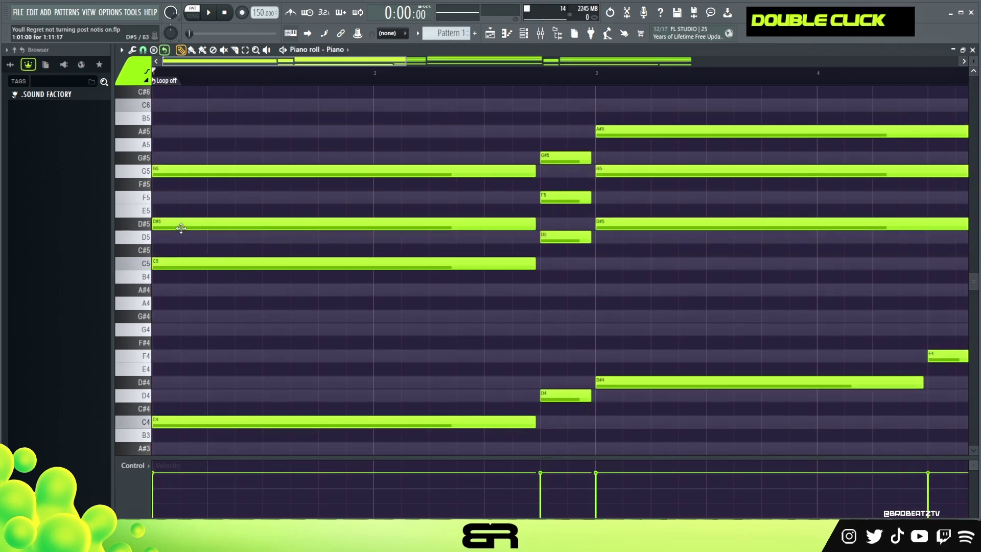
- Set the note snap to Beat and place short C6 notes on all four beats of bar 1
scroll(164, 228, "up", 3)
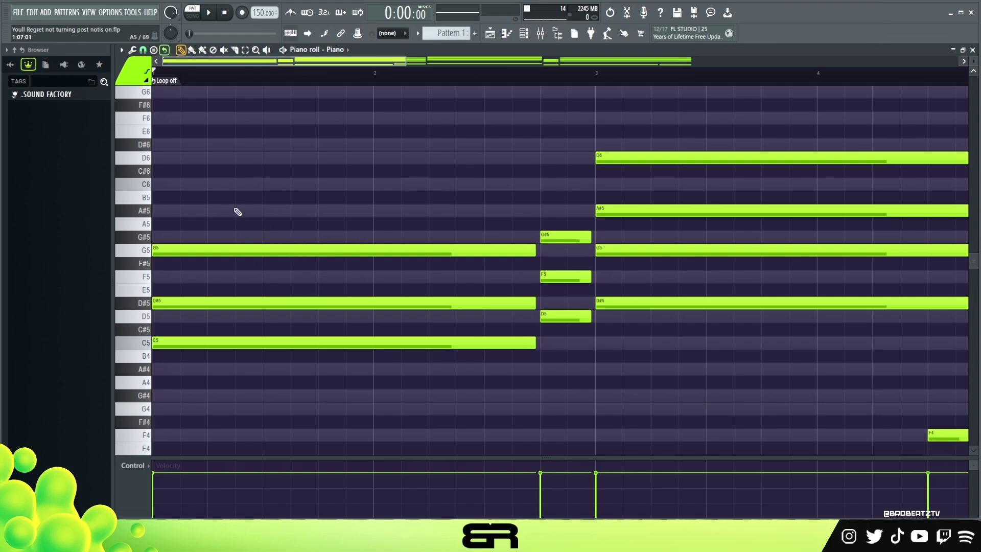
left_click(210, 184)
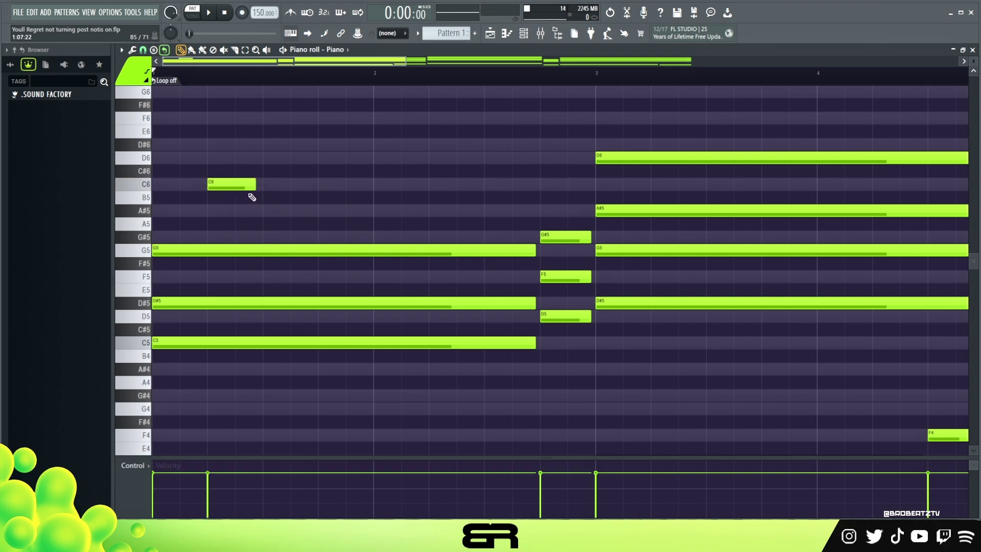
left_click(143, 50)
left_click(153, 193)
double_click(210, 78)
left_click(246, 79)
double_click(239, 80)
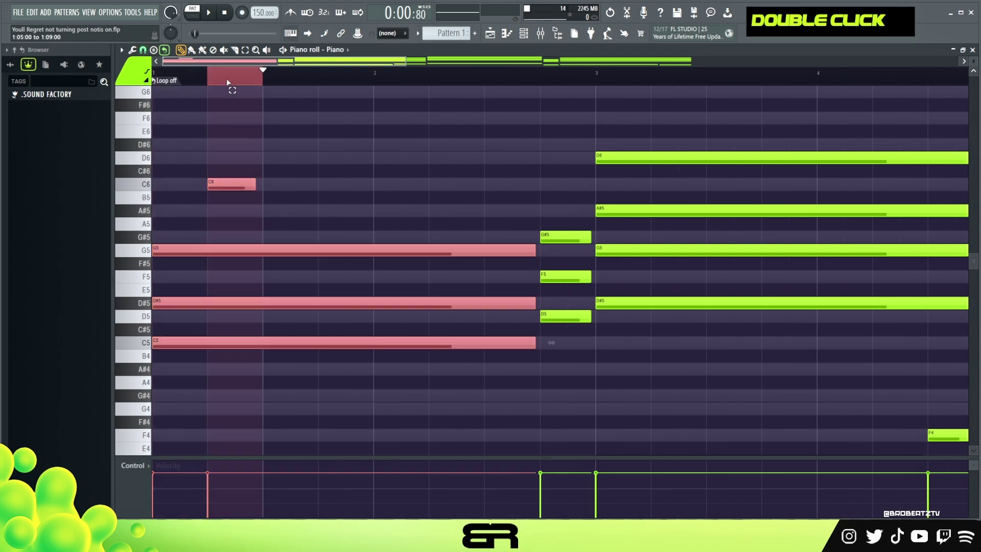
left_click(275, 184)
left_click(326, 184)
left_click(157, 184)
- Play the pattern from the start to hear the C6 notes on the beats
key("space")
key("space")
double_click(208, 73)
key("space")
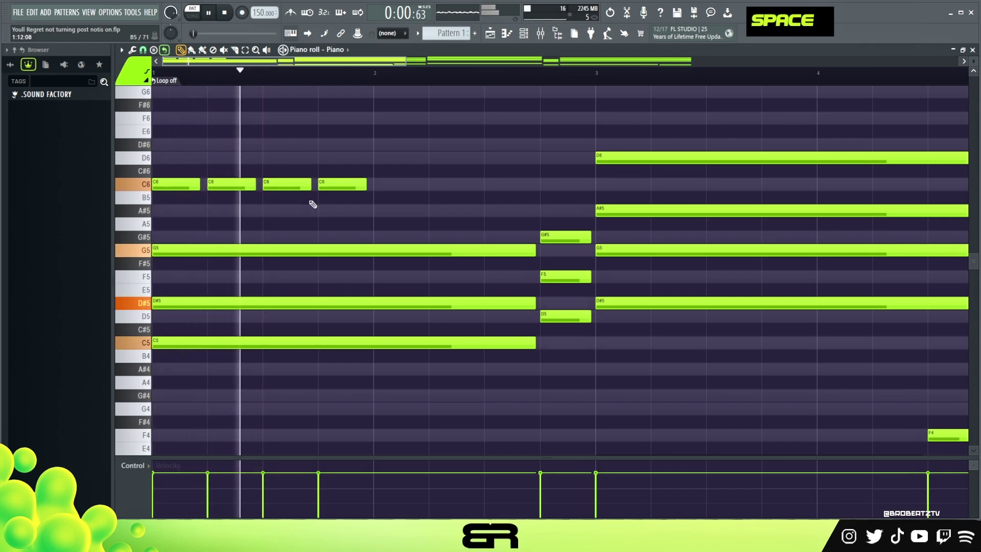
- Stop playback and set the note snap to 1/2 beat
key("space")
left_click(142, 50)
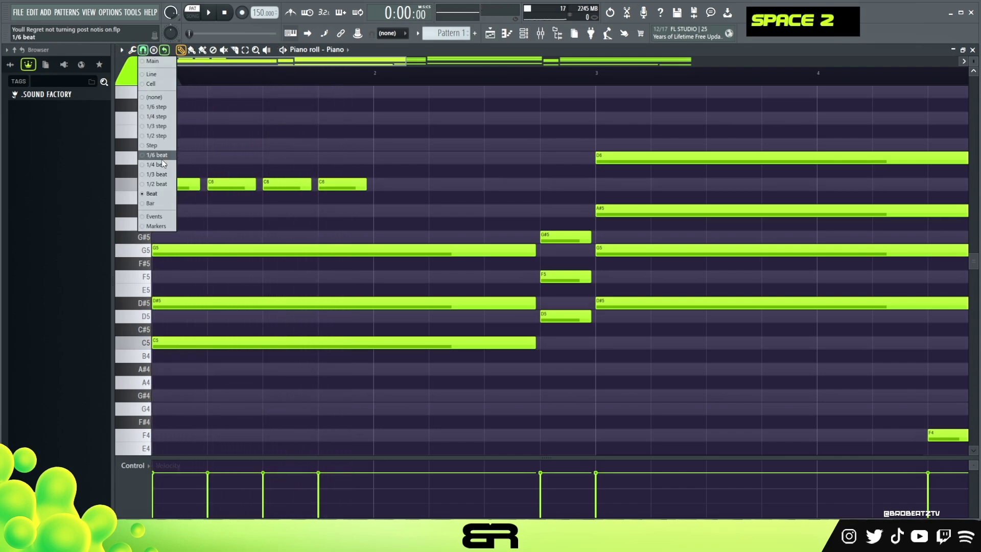
left_click(164, 184)
- Copy the four C6 notes to D#6, offset half a beat to the right, and audition them
mouse_move(398, 171)
left_mouse_down("ctrl")
mouse_move(176, 196)
mouse_move(203, 145)
left_mouse_up("ctrl")
key("space")
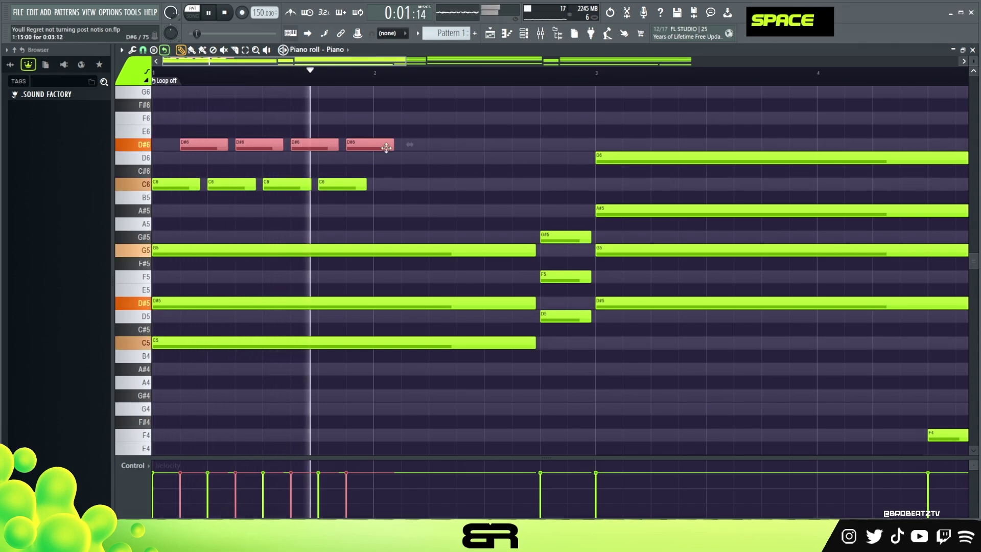
key("space")
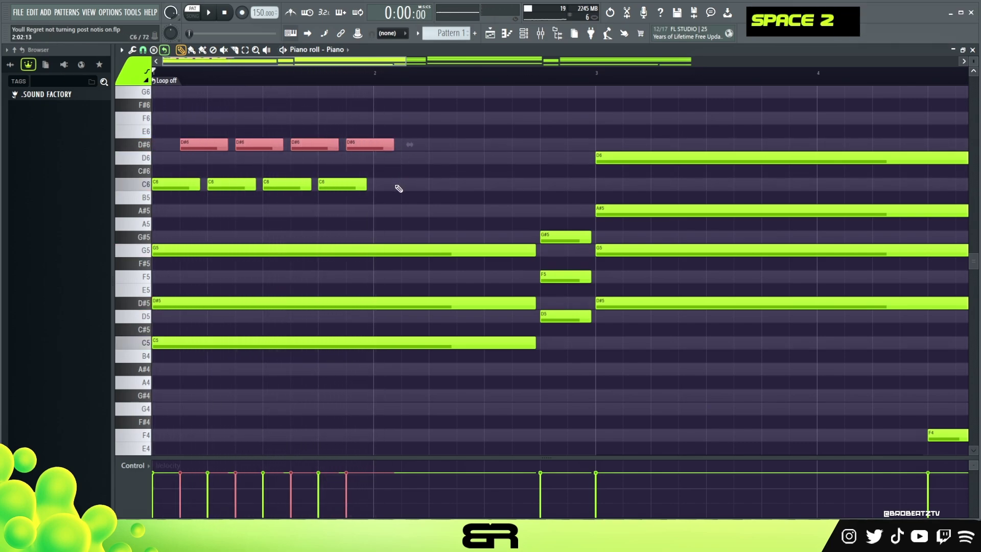
- Thin the C6 and D#6 notes to C6 on beats 1 and 3 plus the first D#6, and audition the rhythm
right_click(226, 203)
right_click(225, 185)
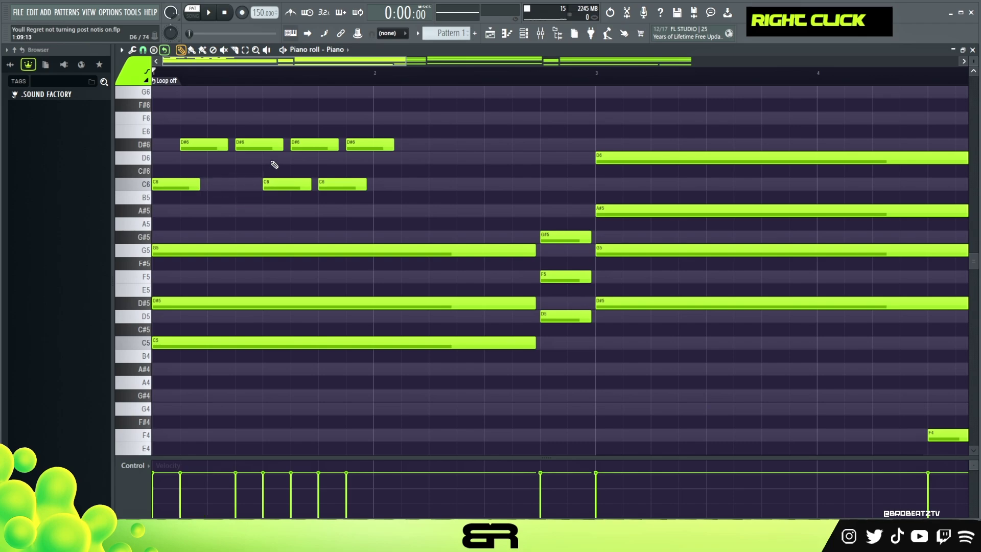
right_click(266, 145)
right_click(318, 146)
right_click(332, 184)
right_click(357, 146)
key("space")
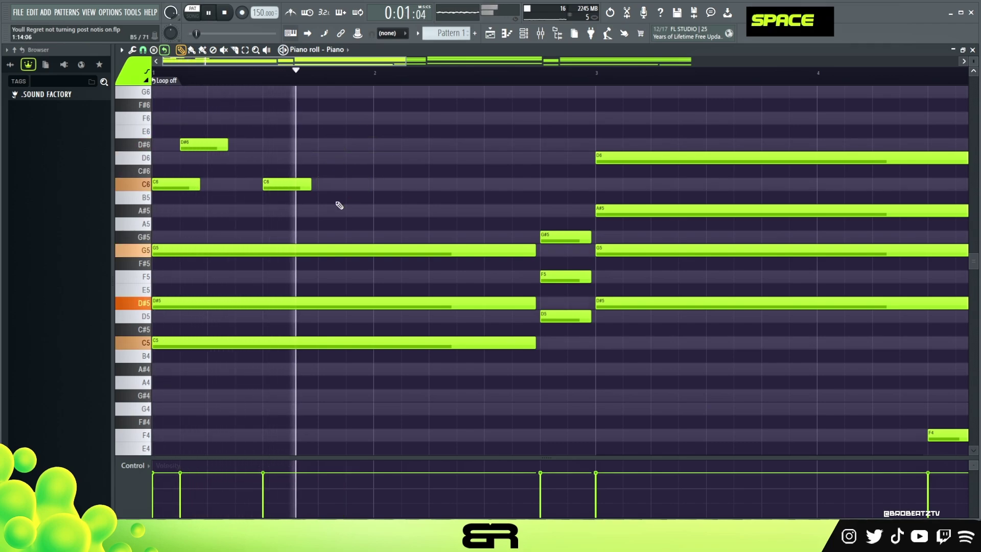
key("space")
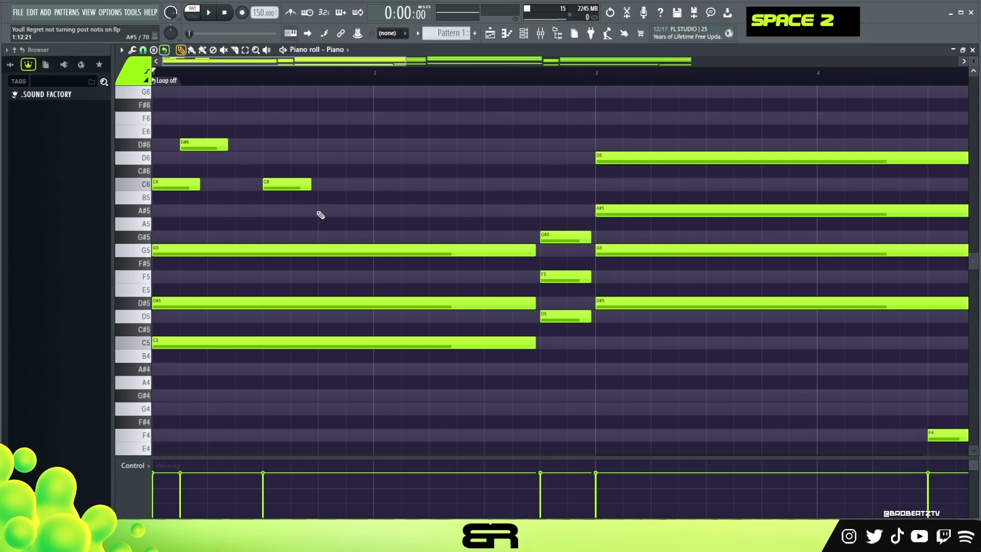
- Remove the remaining D#6 note, highlight the notes on C6, and clear the selection
left_click(132, 186, "ctrl")
right_click(267, 213)
left_click(124, 186, "ctrl")
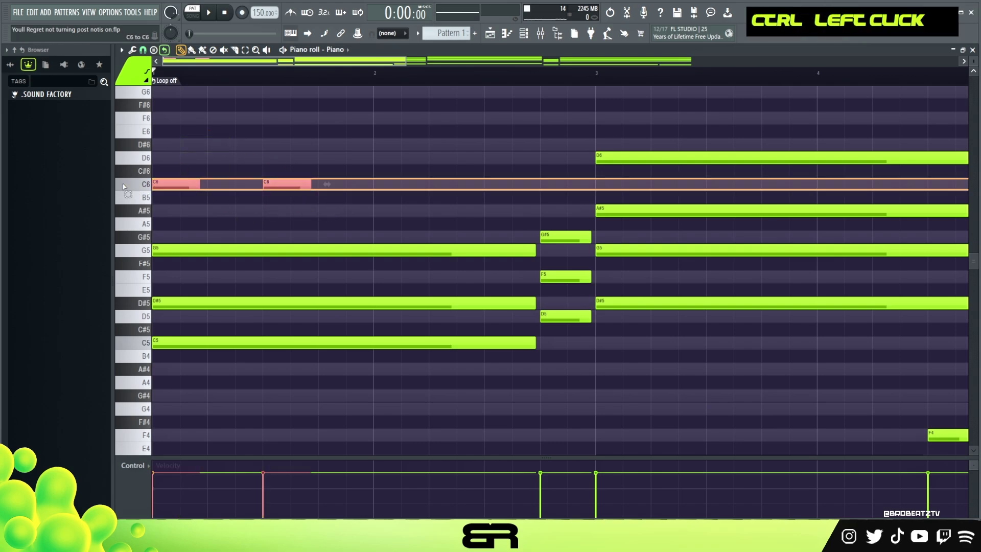
right_click(223, 212)
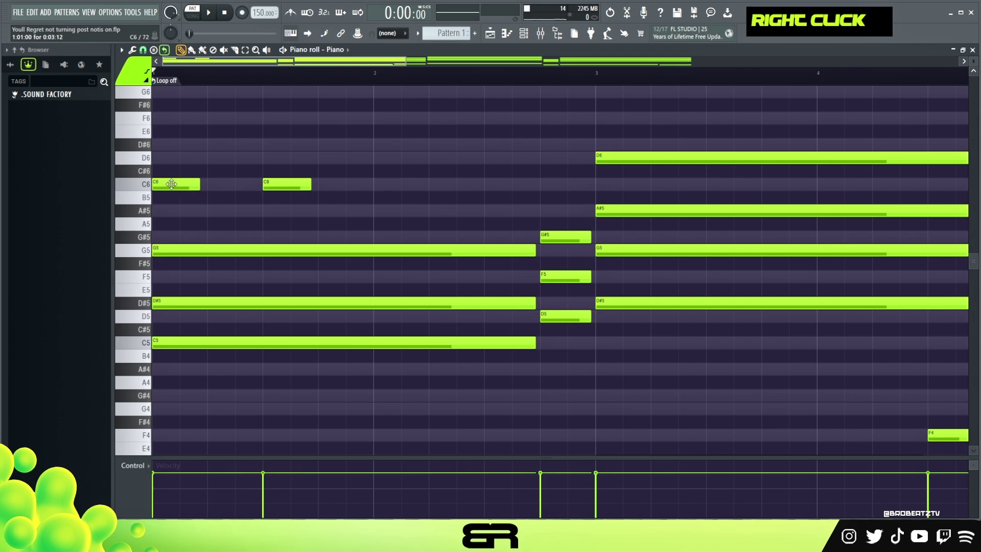
- Move the second C6 midway between beats 2 and 3, copy the first C6 to beat 4, and audition
left_click_drag(278, 188, 251, 189)
left_click_drag(171, 184, 332, 183, "shift")
key("space")
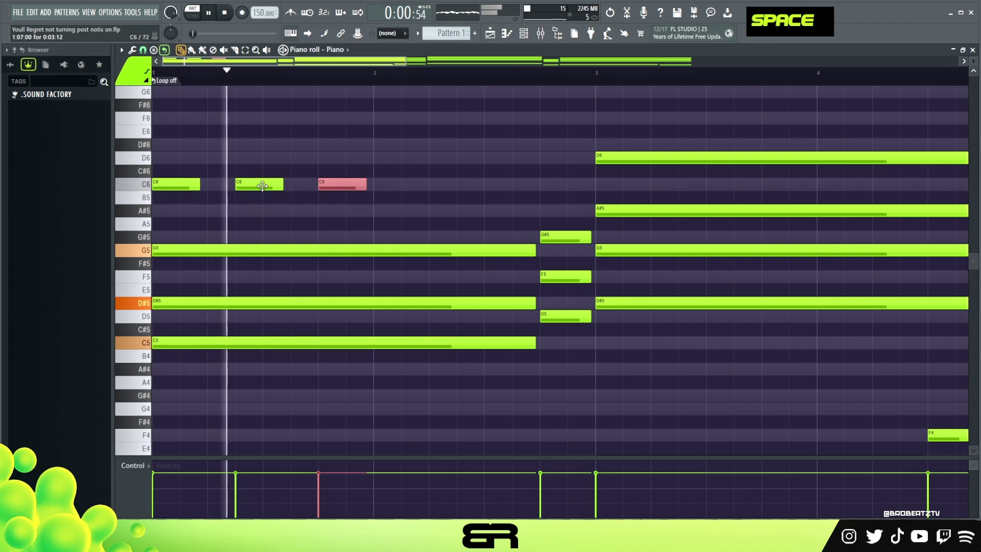
key("space")
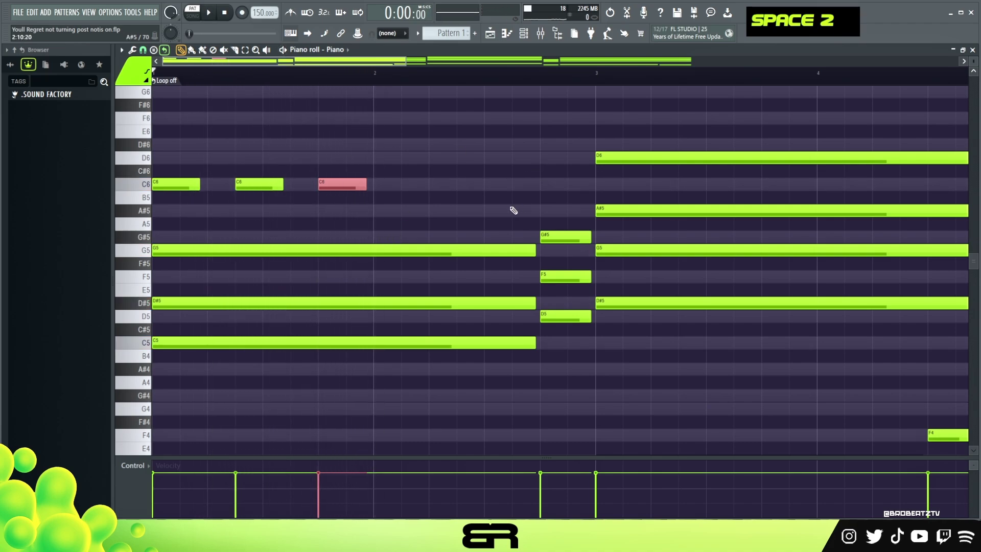
- Delete the three short C6 notes from bar 1
right_click(396, 203)
right_click(341, 184)
right_click(259, 184)
right_click(176, 184)
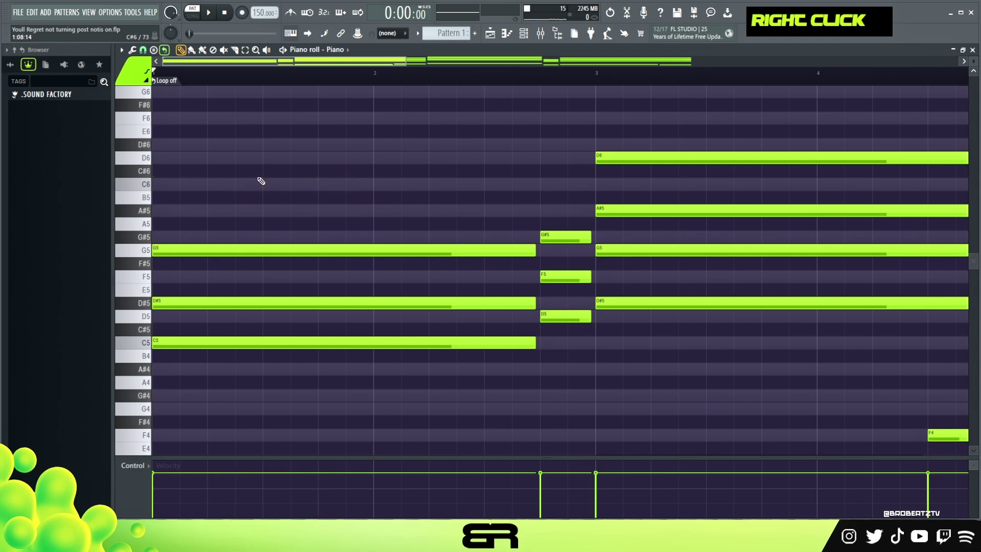
- Trim the opening chord so D#5 starts half a beat into bar 1 and G5 starts on beat 2
scroll(237, 205, "down", 1)
left_click_drag(190, 167, 590, 343)
right_click(228, 280)
left_click_drag(156, 263, 180, 262)
left_click_drag(154, 211, 209, 223)
- Shorten D#5 in bar 1 to about one beat, copy it to midway between beats 2 and 3, and audition
left_click_drag(533, 267, 259, 265)
left_click(212, 263, "ctrl")
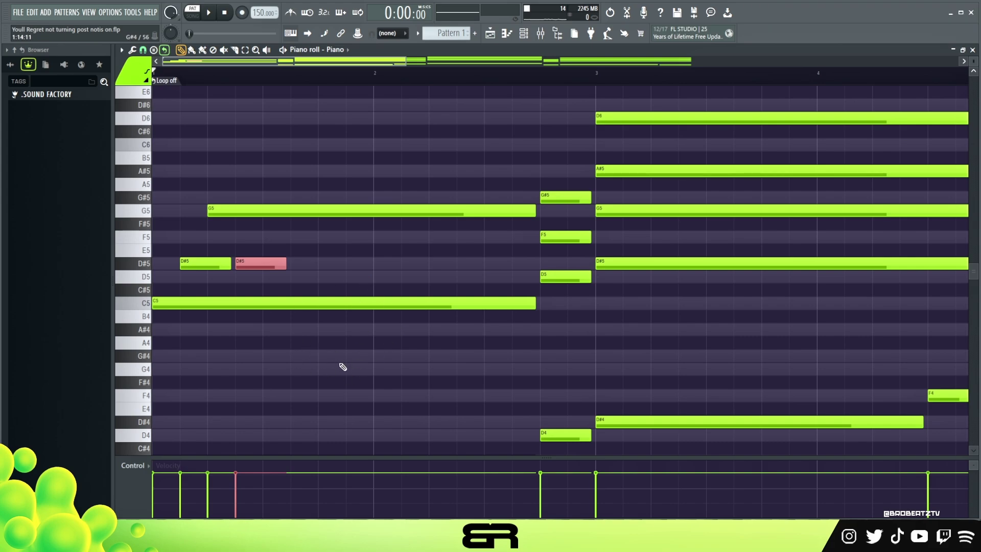
right_click(225, 172)
key("space")
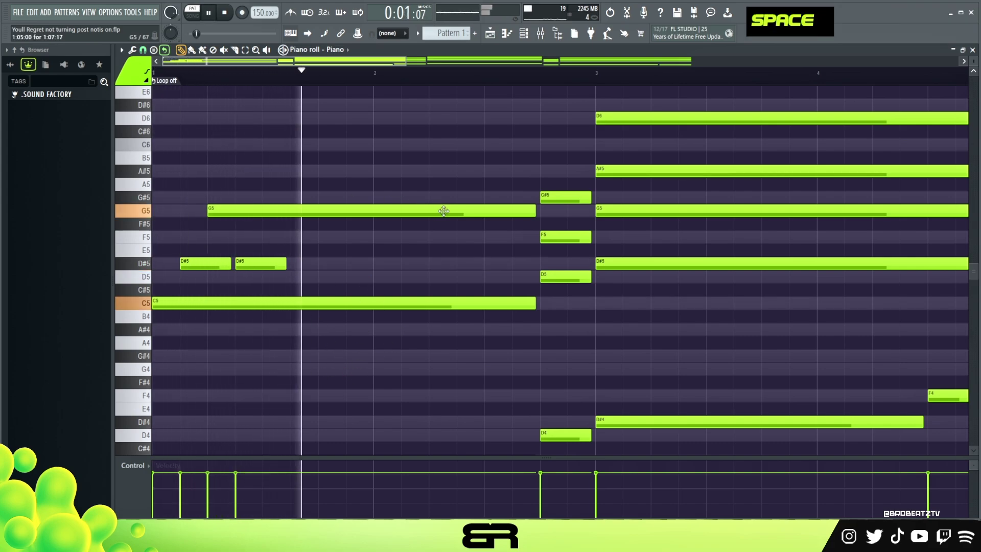
key("space")
- Shorten C5 to about two beats, add a copy on beat 3 lasting until about beat 3 of bar 2, and audition
left_click_drag(534, 304, 298, 307)
left_click(203, 304, "ctrl")
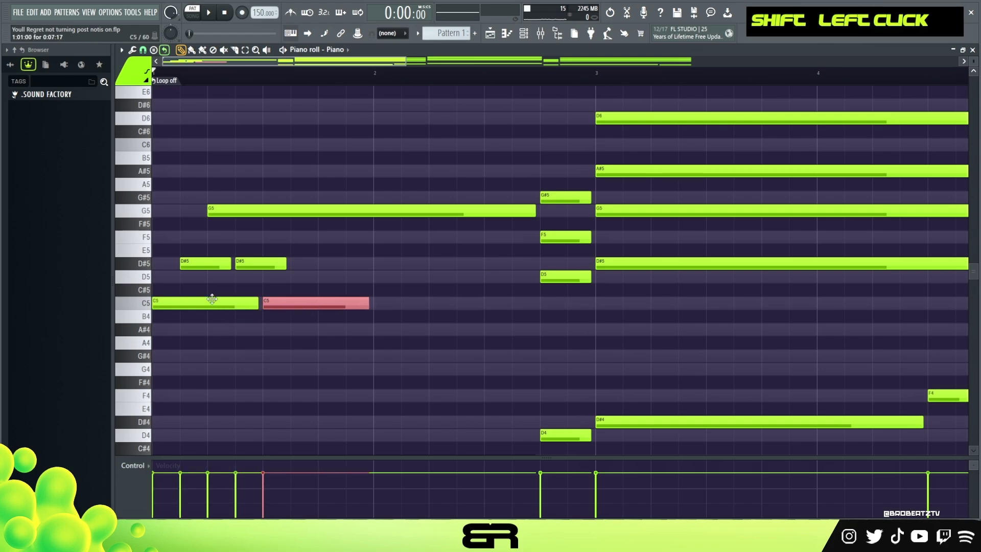
left_click_drag(362, 305, 486, 306)
right_click(215, 237)
key("space")
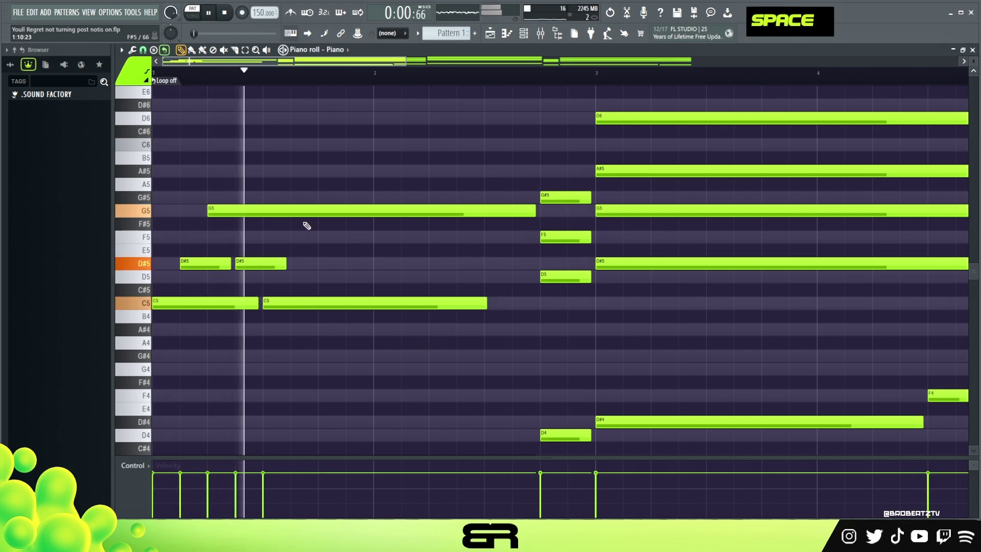
key("space")
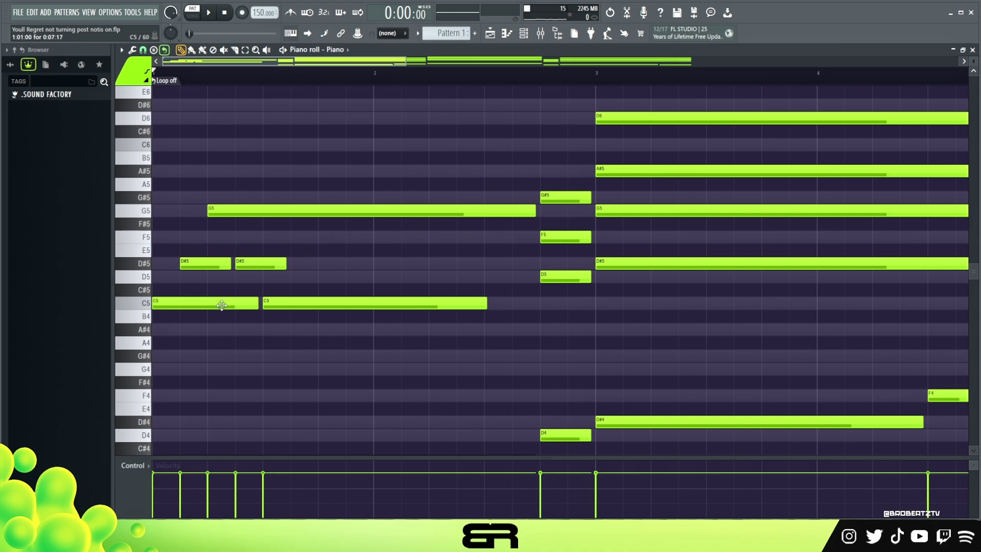
right_click(315, 360)
left_click_drag(303, 359, 204, 263)
right_click(304, 175)
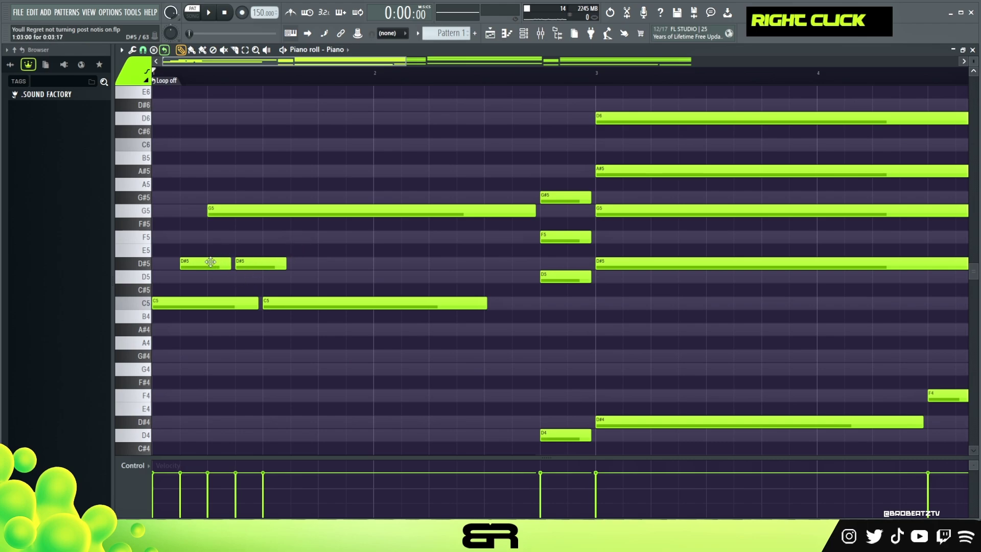
left_click_drag(326, 192, 342, 303)
key("Delete")
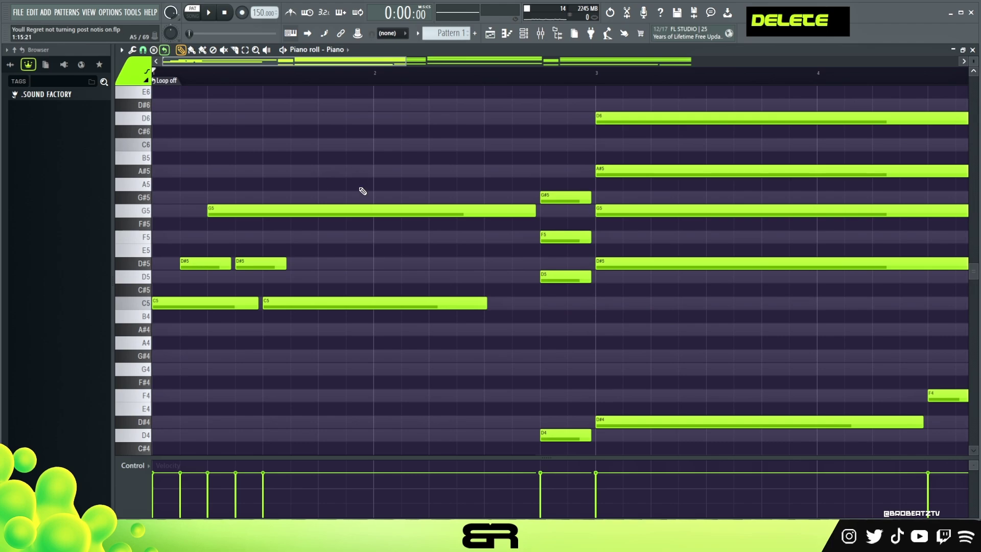
right_click(333, 163)
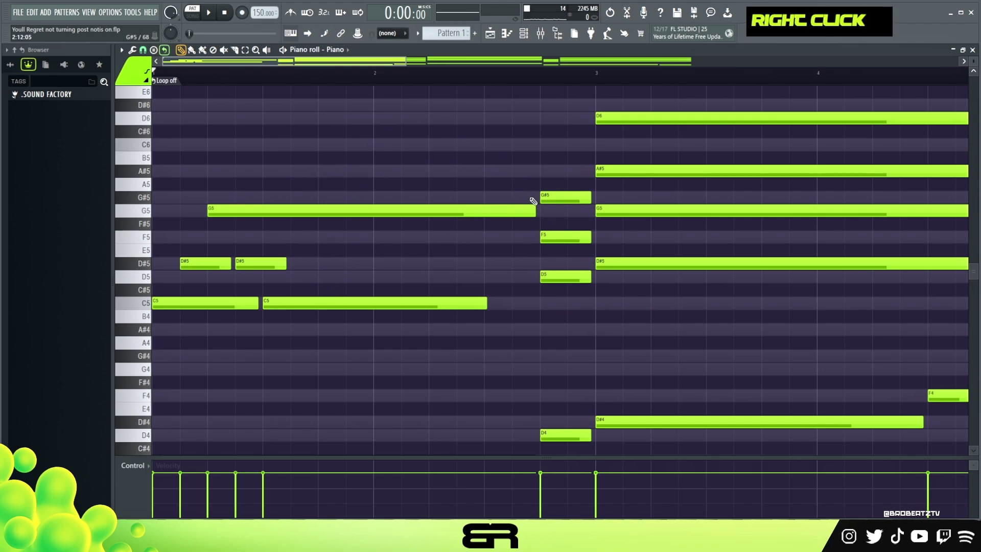
- Shorten G5 in bar 1 to about one and a half beats and copy it to midway between beats 3 and 4
left_click_drag(535, 210, 287, 220)
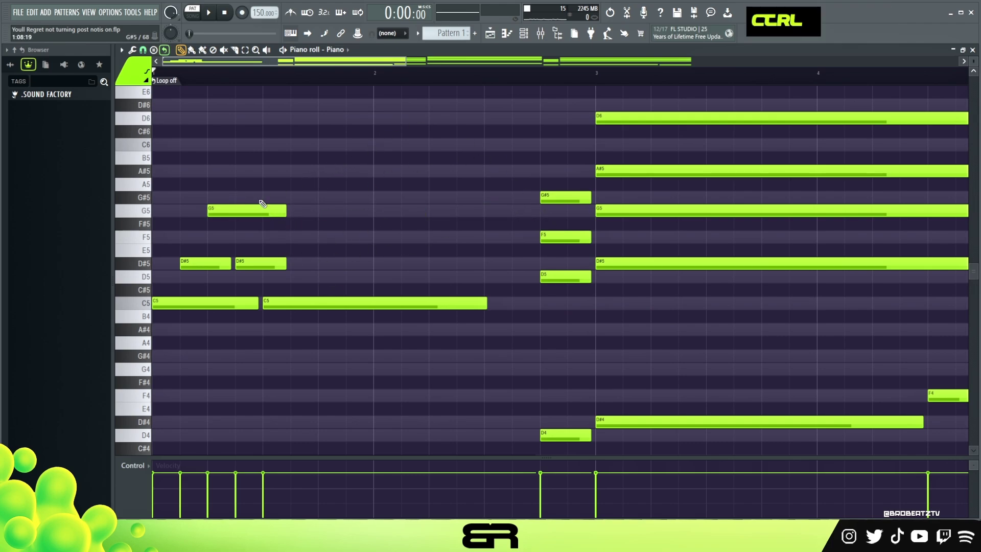
left_click(227, 211, "ctrl")
left_click_drag(227, 211, 319, 218, "shift")
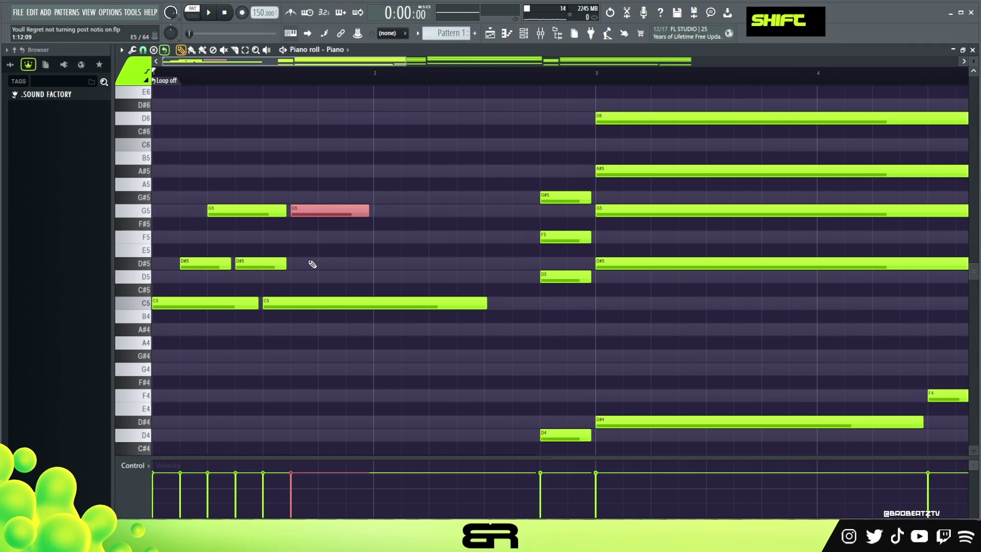
- Copy D#5 to half a beat before bar 2, add a D5 of about two beats at bar 2, and audition
left_click(277, 263, "ctrl")
left_click_drag(277, 263, 494, 278, "shift")
left_click(367, 265, "ctrl")
key("space")
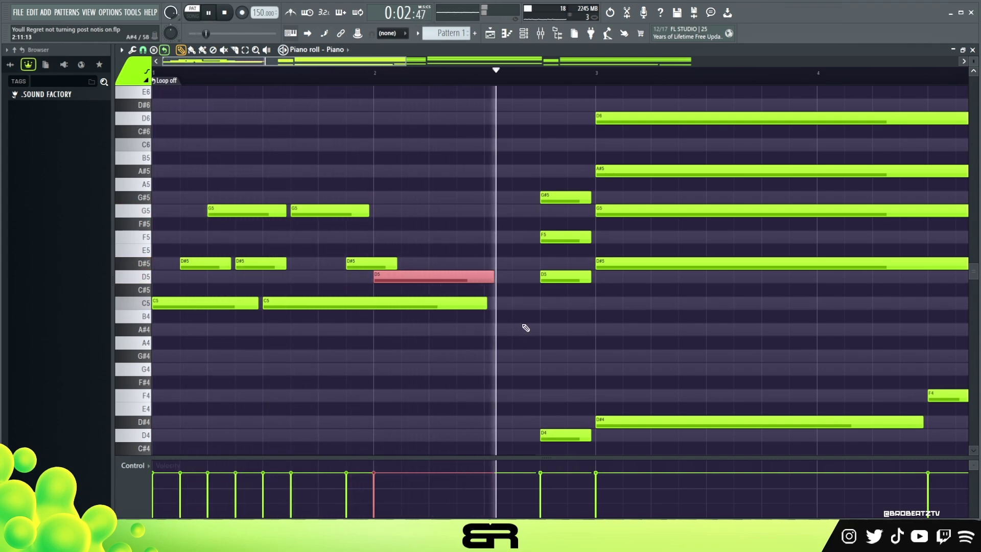
key("space")
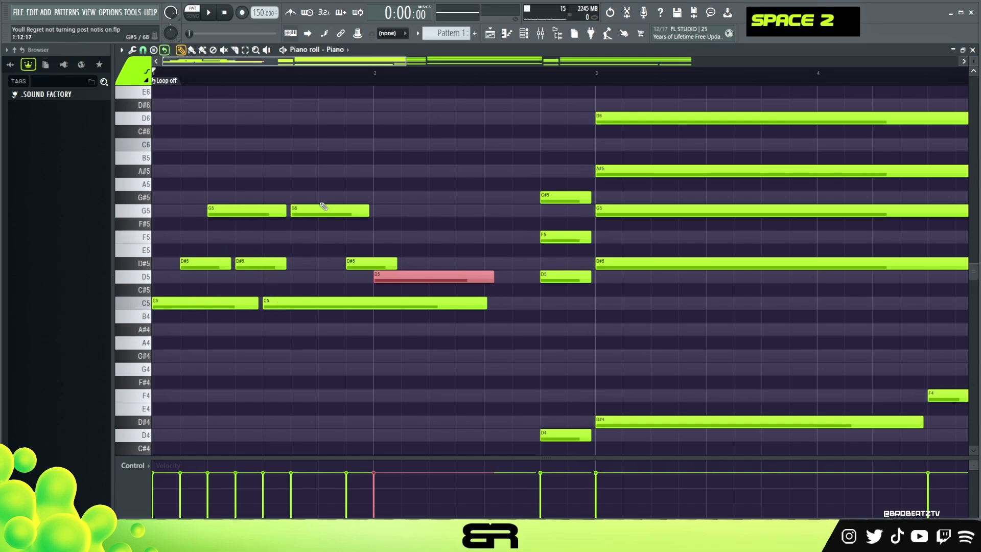
- Copy the second G5 to beat 2 of bar 2 and lengthen the second G5 to end just before it
right_click(347, 177)
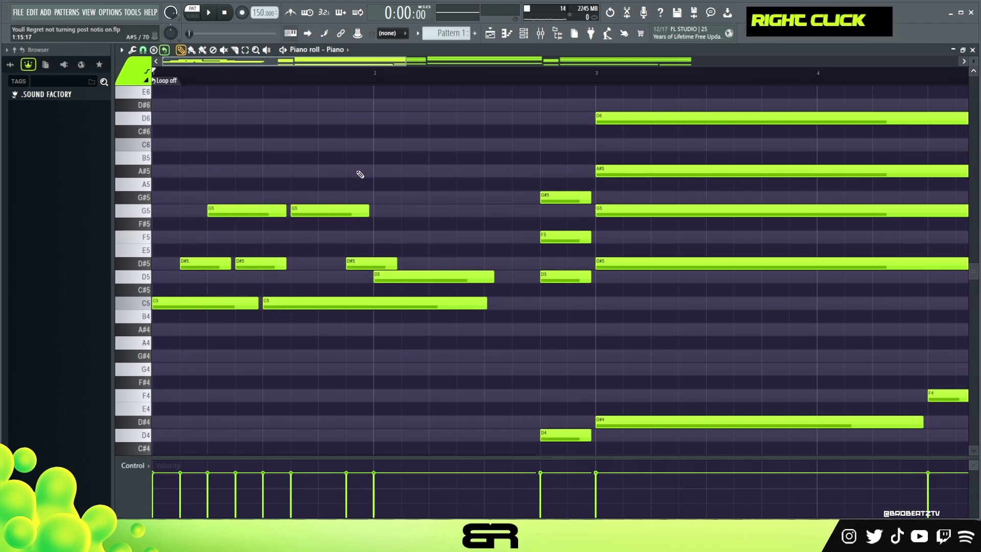
left_click(330, 211, "ctrl")
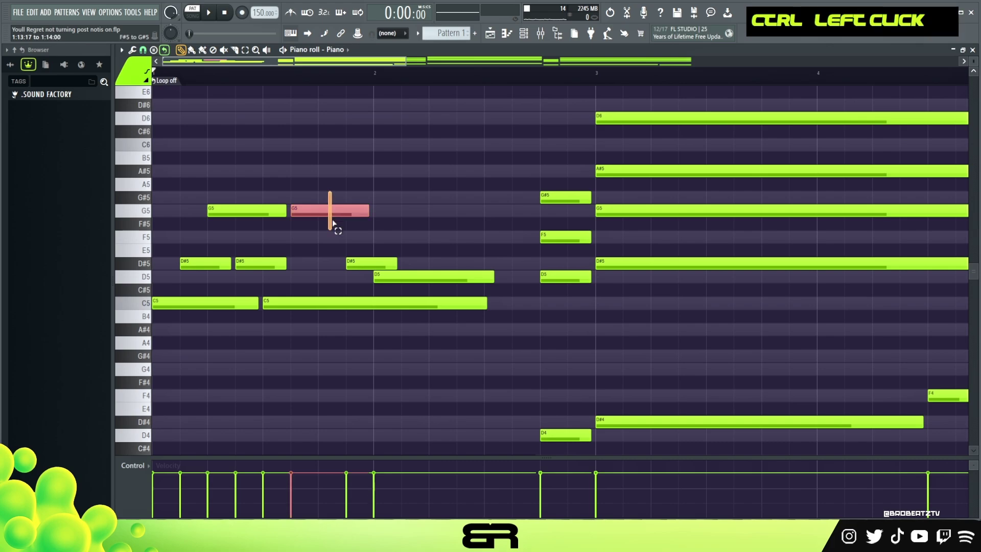
left_click_drag(322, 214, 450, 217)
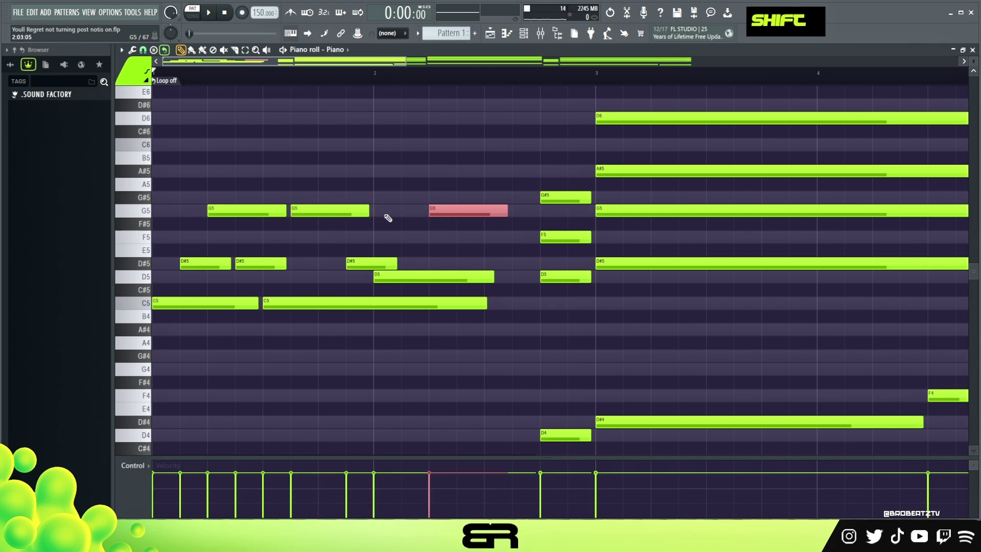
left_click_drag(369, 212, 412, 215)
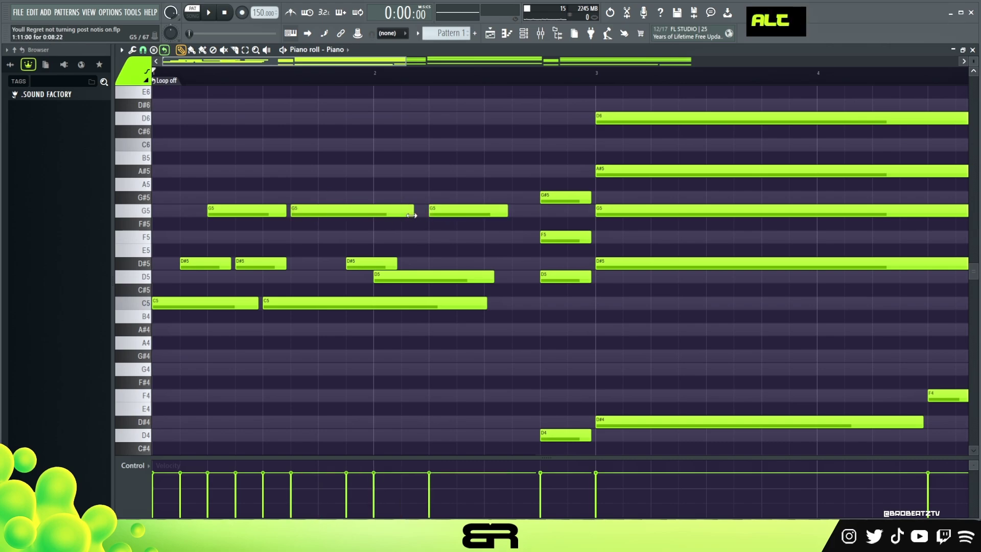
- Copy the D#5 and D5 pair around the start of bar 2 one beat later, onto half a beat before beat 3 and beat 3
right_click(481, 263)
left_click_drag(370, 245, 518, 279)
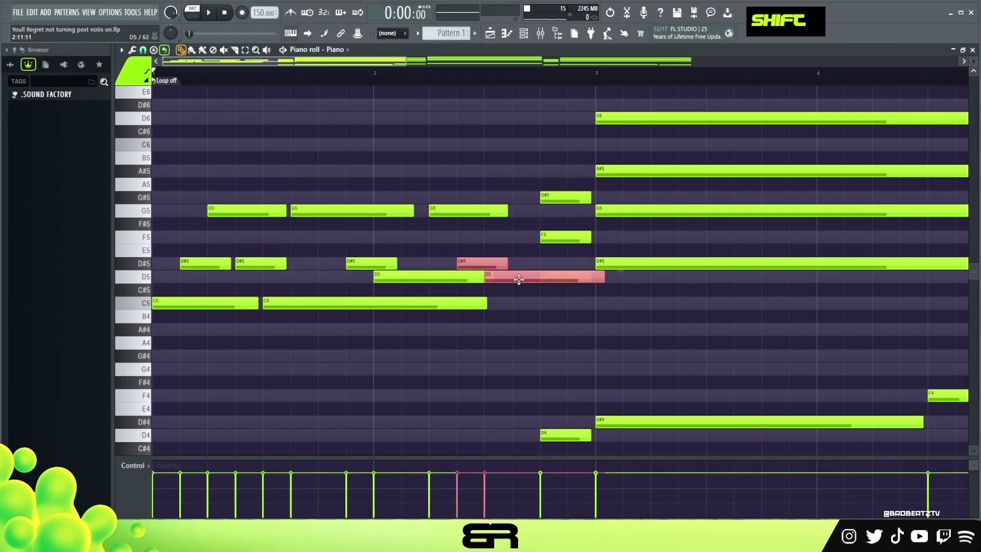
left_click(445, 280, "ctrl")
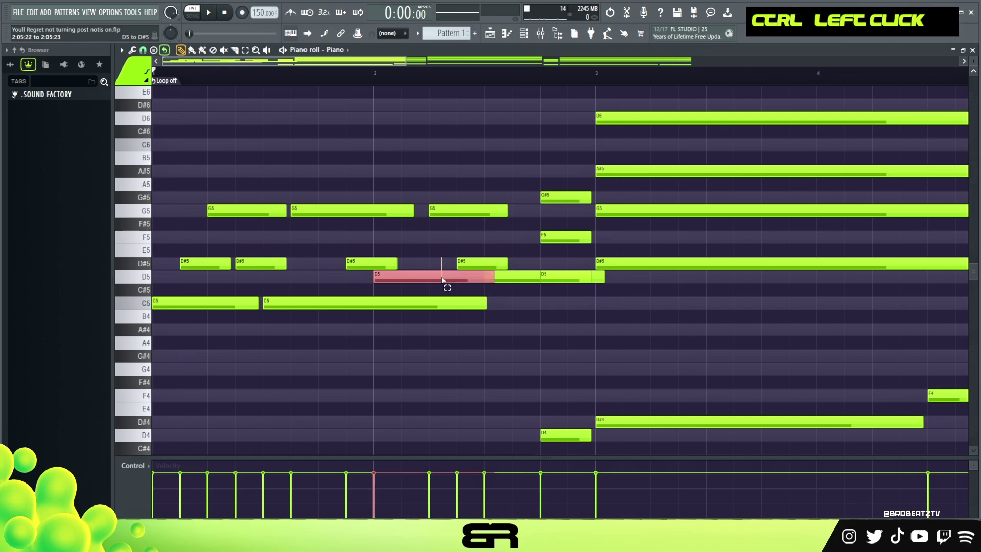
- Move the second D5 in bar 2 to half a beat before beat 4, shorten both D5 notes, and slightly lengthen the nearby D#5
left_click_drag(486, 277, 514, 282)
left_click(495, 282, "ctrl")
left_click_drag(627, 290, 544, 291)
left_click_drag(507, 262, 519, 262)
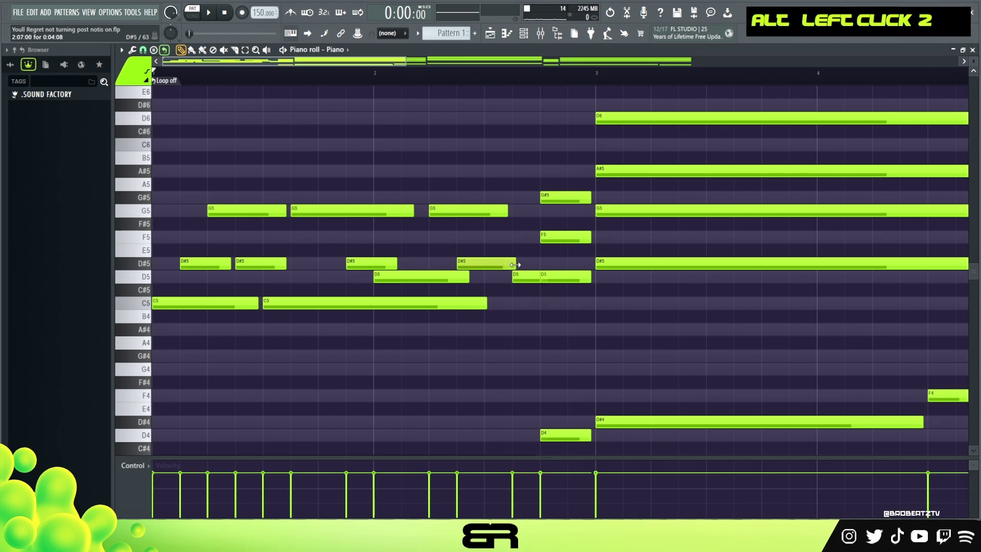
left_click(567, 282, "ctrl+shift")
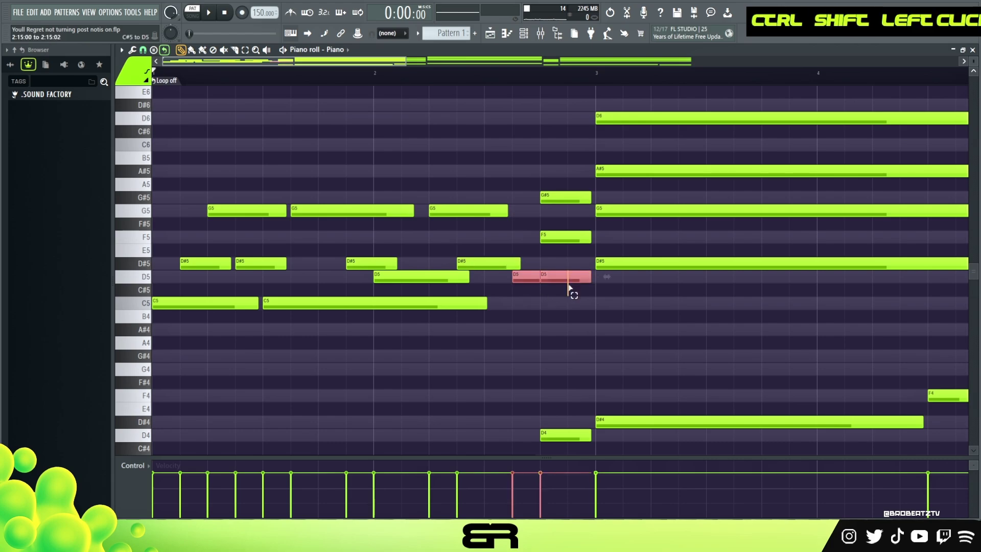
right_click(543, 294)
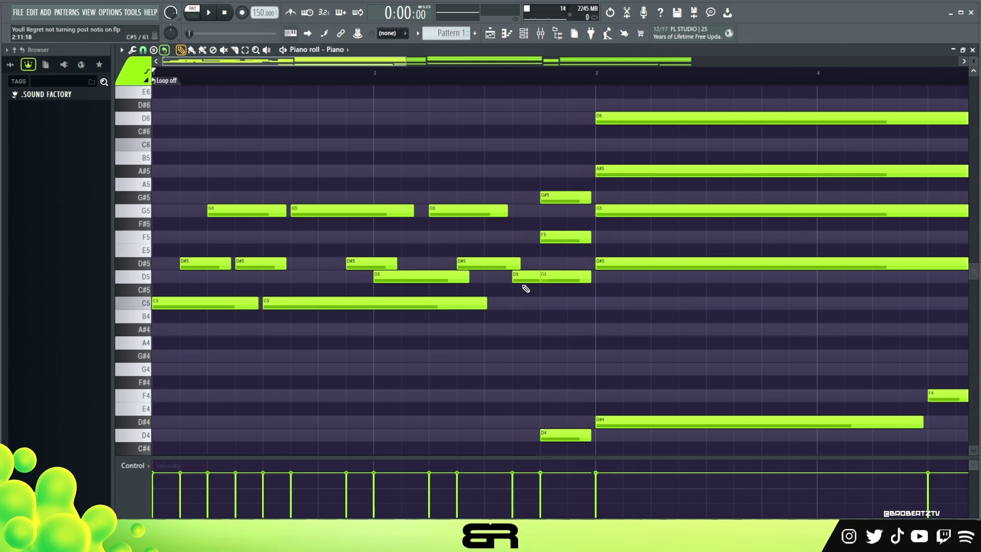
- Change the upper chord on beat 4 of bar 2 to D#5, G5 and A#5, and audition the progression
left_click(580, 278, "ctrl")
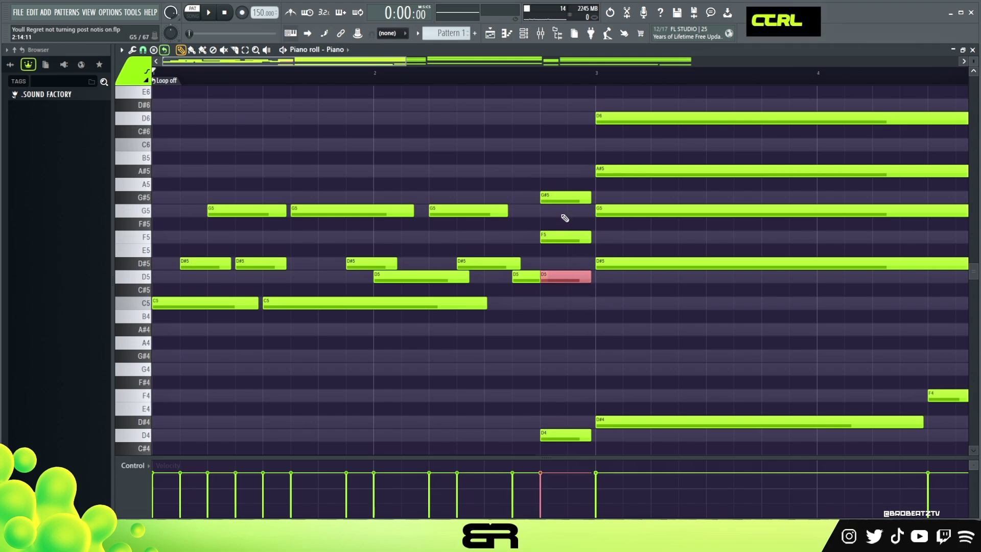
left_click_drag(569, 165, 573, 288)
key("shift+Up")
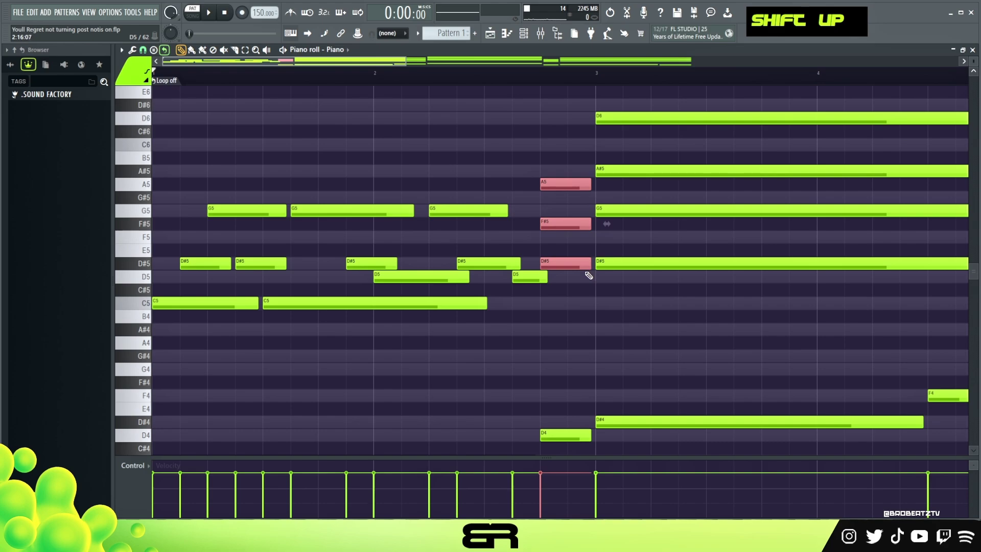
right_click(567, 289)
double_click(549, 261)
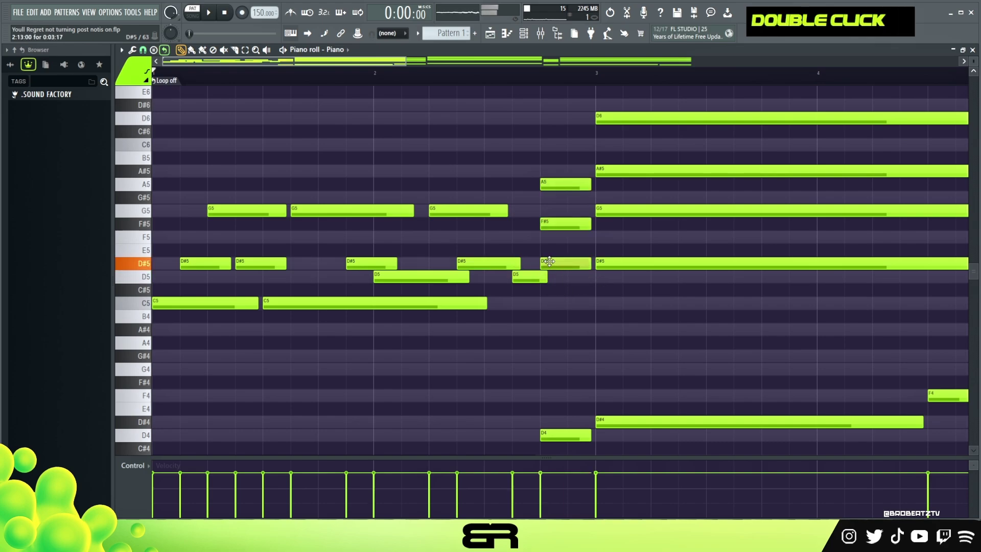
left_click_drag(557, 223, 557, 171)
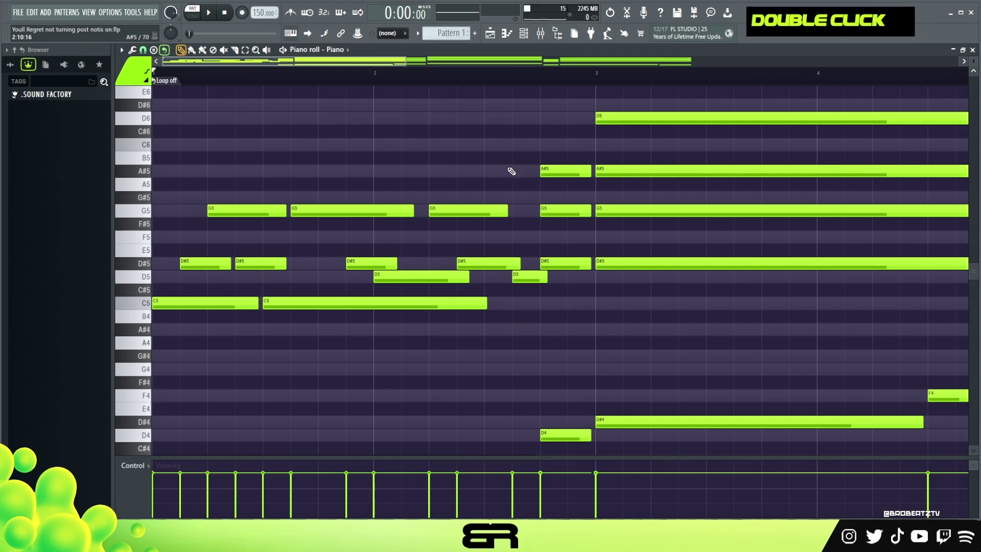
left_click_drag(388, 300, 513, 179)
right_click(445, 136)
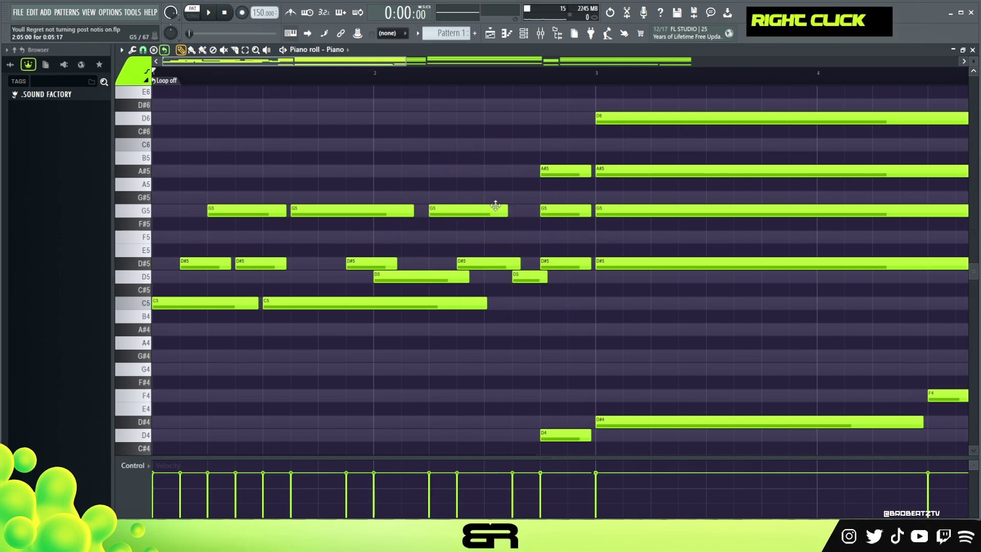
key("space")
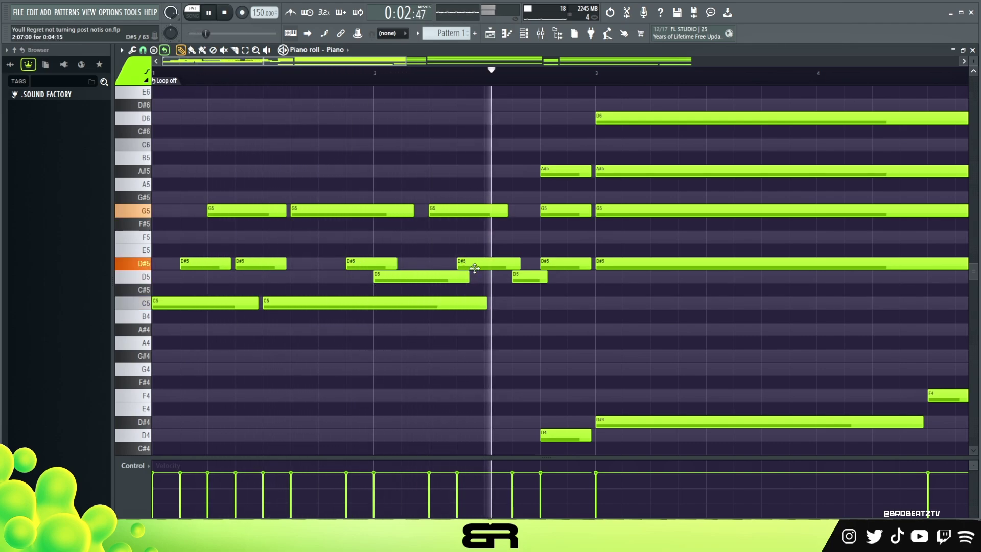
key("space")
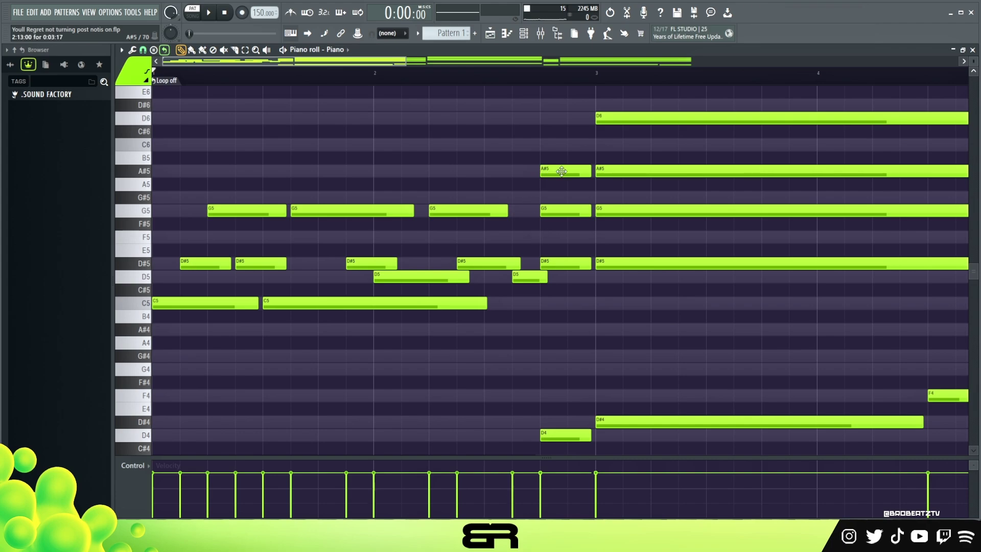
- Lengthen the second and third G5 notes and the second and third D#5 notes to tighten the gaps after them
key("ctrl")
left_click_drag(506, 214, 529, 214)
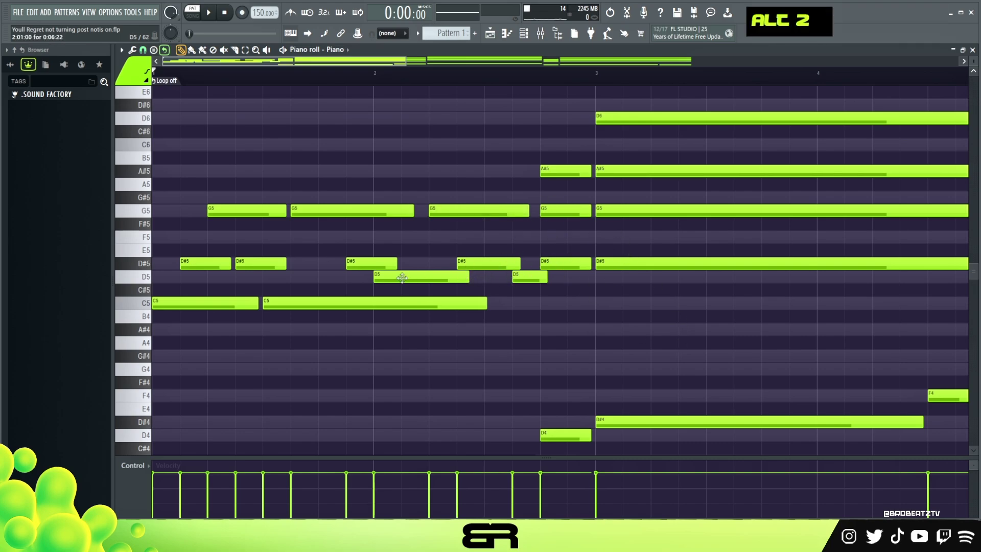
left_click_drag(397, 263, 405, 264)
left_click_drag(413, 214, 422, 214)
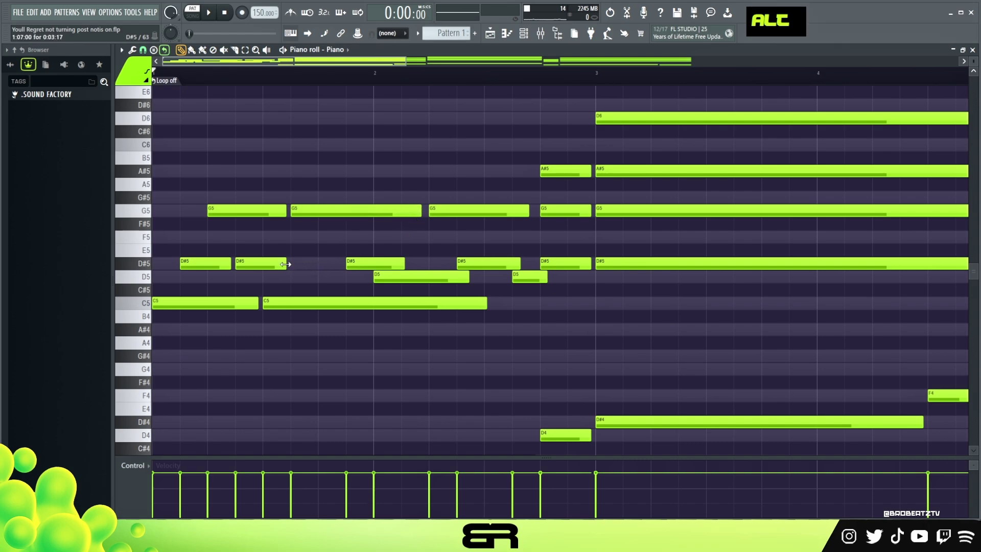
left_click_drag(285, 264, 343, 264)
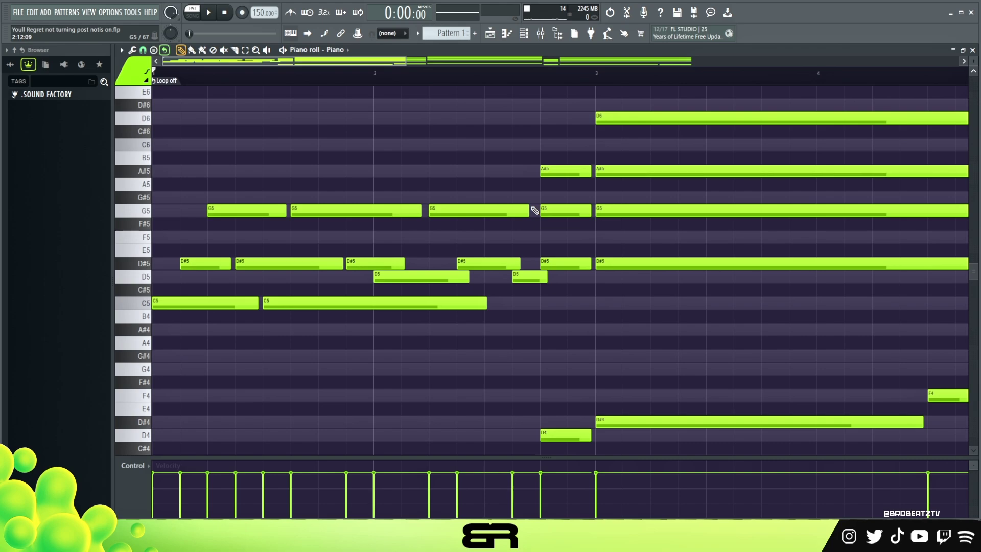
- Compare the rhythmic note pattern in bars 1 and 2 with the sustained chord starting at bar 3
scroll(485, 76, "down", 1)
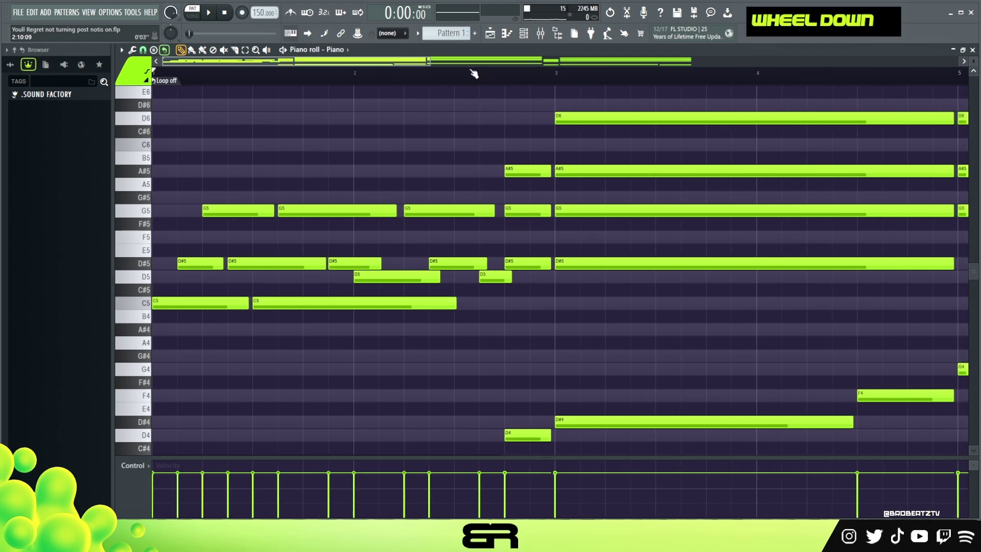
left_click_drag(537, 152, 192, 336, "ctrl")
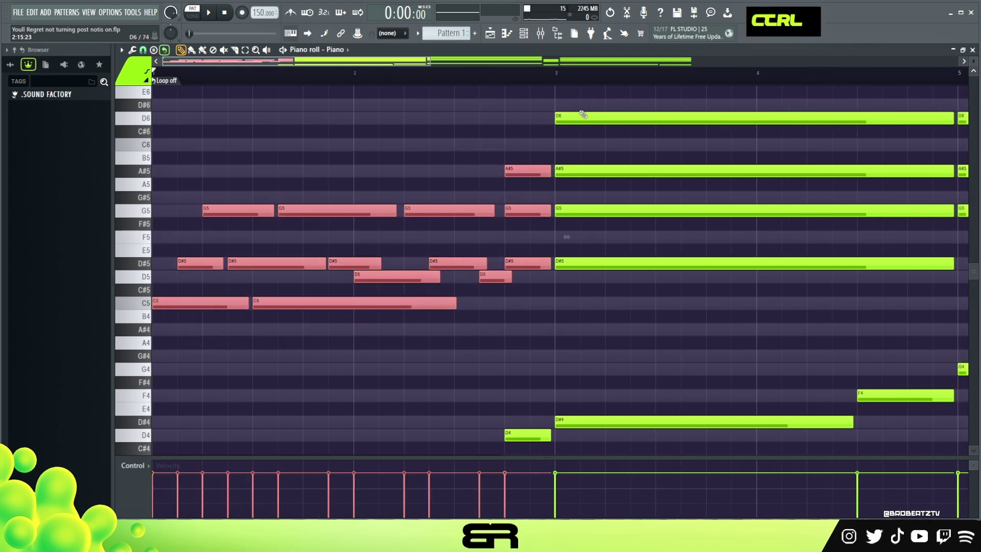
right_click(234, 281)
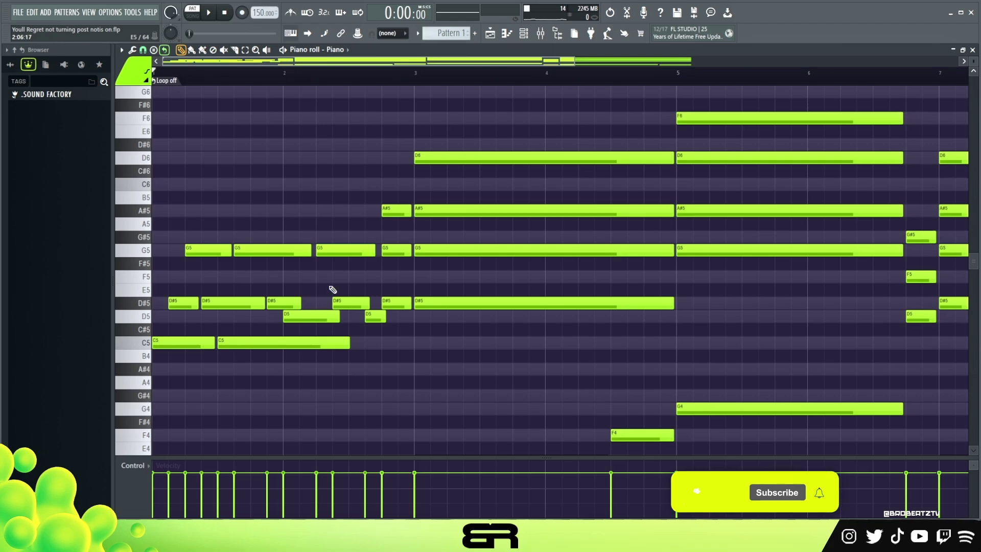
right_click(258, 208)
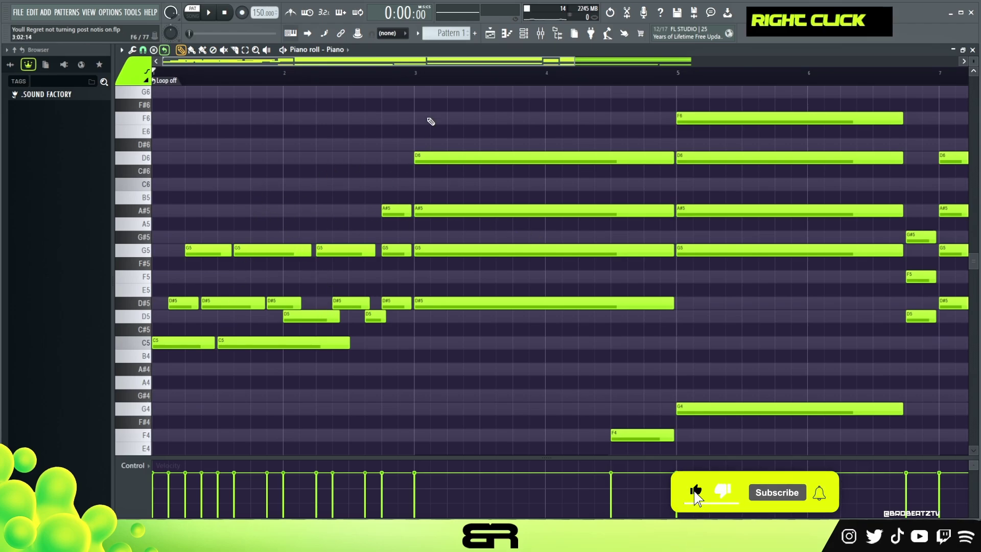
left_click_drag(487, 126, 504, 267)
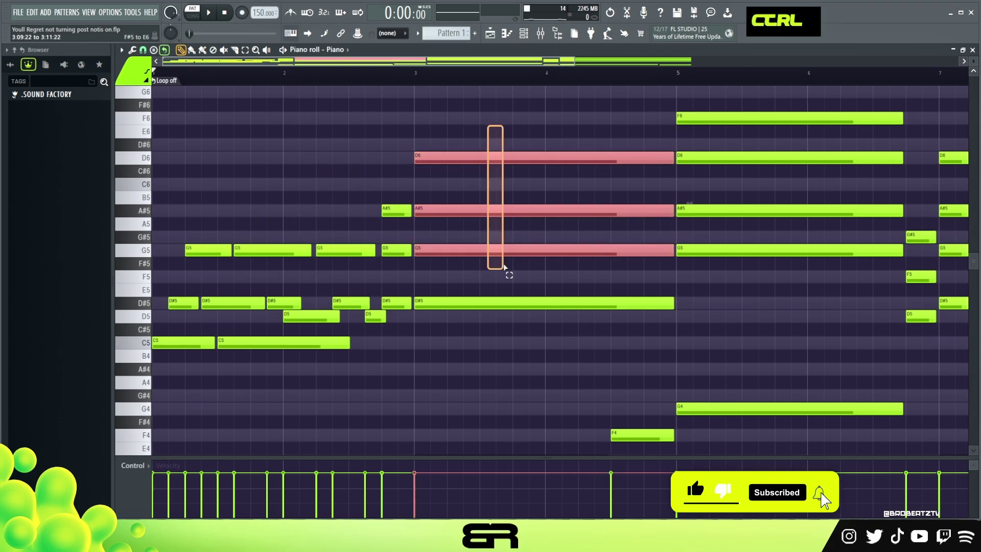
left_click_drag(532, 349, 498, 321)
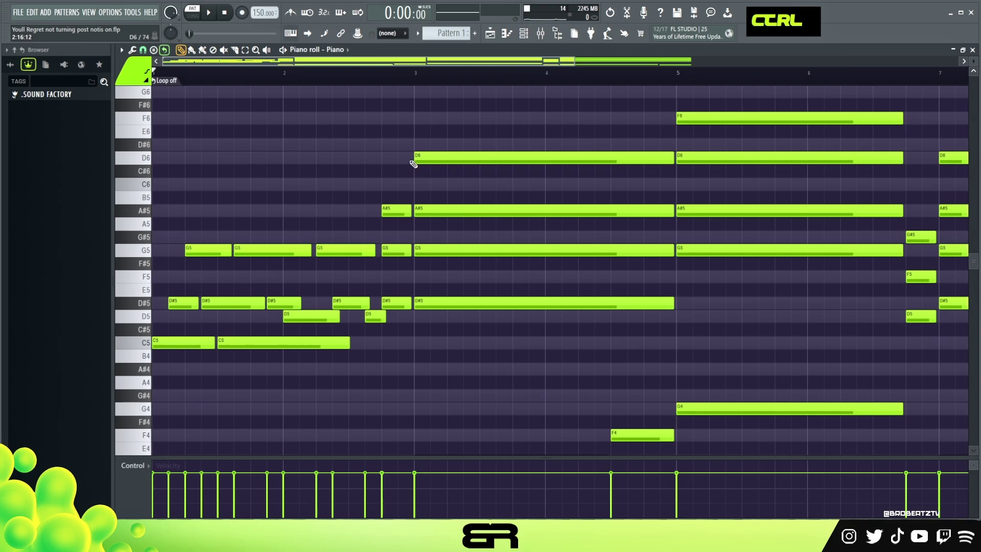
left_click(345, 250, "ctrl")
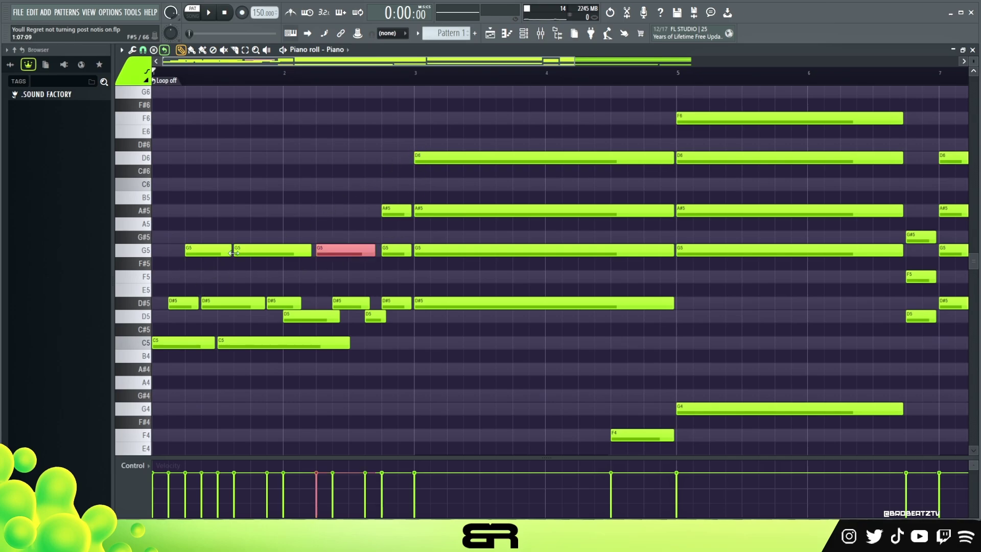
left_click_drag(433, 152, 451, 281, "ctrl")
right_click(364, 176)
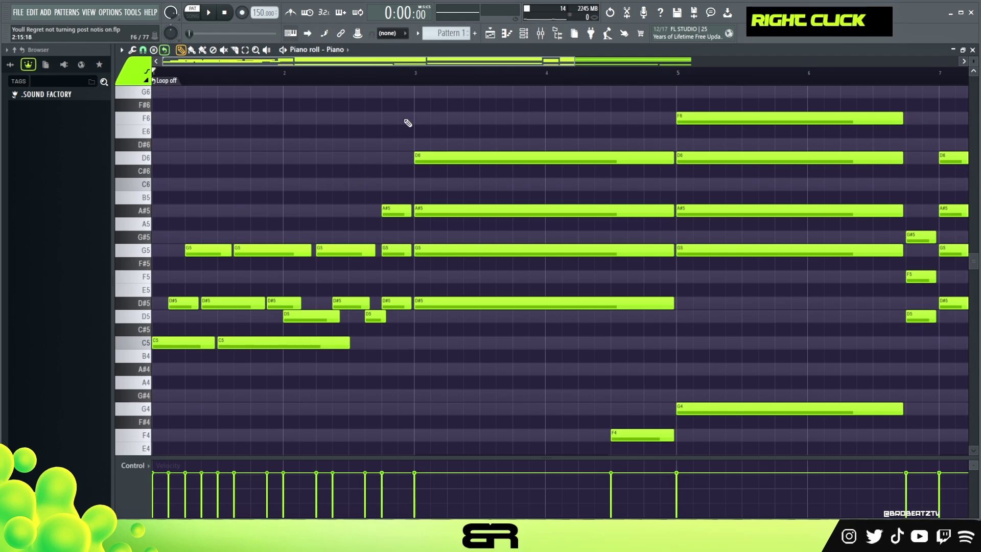
left_click_drag(378, 76, 153, 76)
scroll(308, 284, "down", 4)
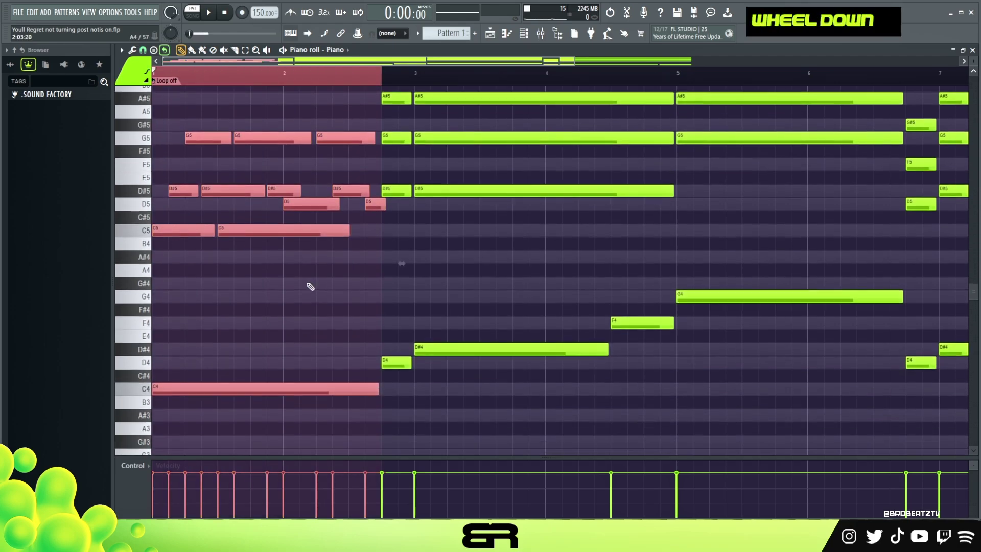
scroll(308, 314, "up", 5)
right_click(311, 271)
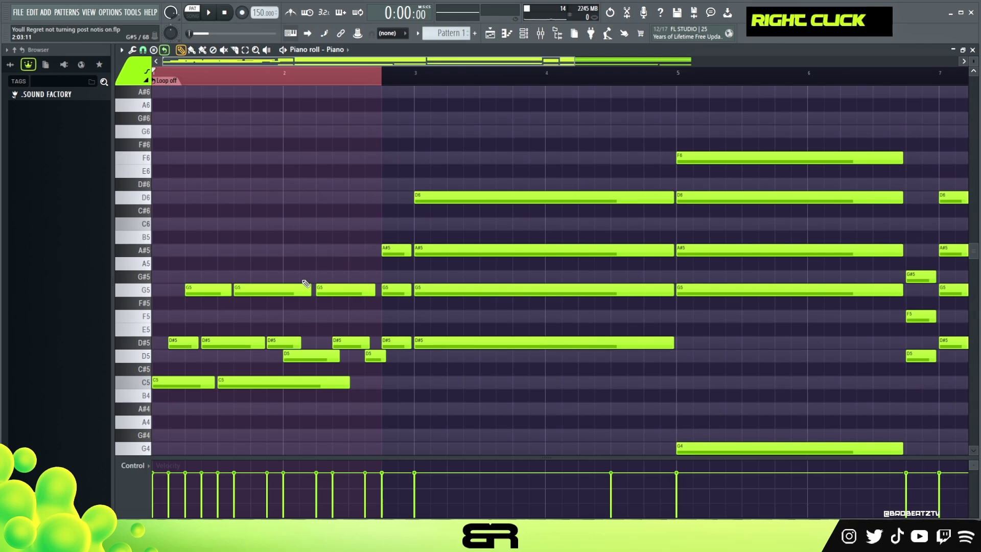
- Copy the three longer G5 notes up to D6 starting on beat 2 of bar 3 and delete the sustained D6 there
left_click_drag(160, 284, 368, 299, "ctrl")
left_click_drag(204, 292, 469, 197, "shift")
left_click(192, 84)
left_click_drag(192, 84, 144, 83)
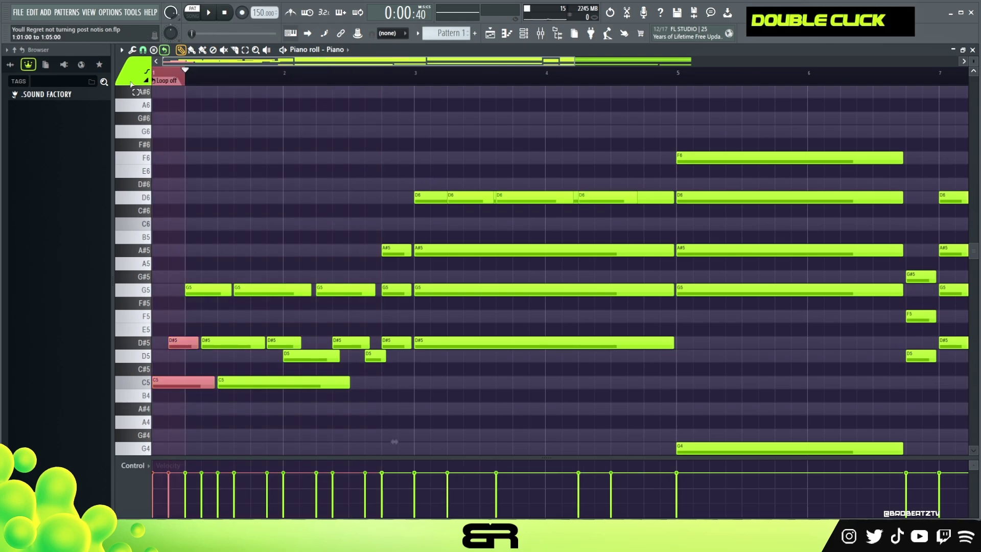
mouse_move(441, 79)
left_mouse_down()
mouse_move(452, 88)
mouse_move(431, 85)
mouse_move(446, 82)
left_mouse_up()
double_click(448, 84)
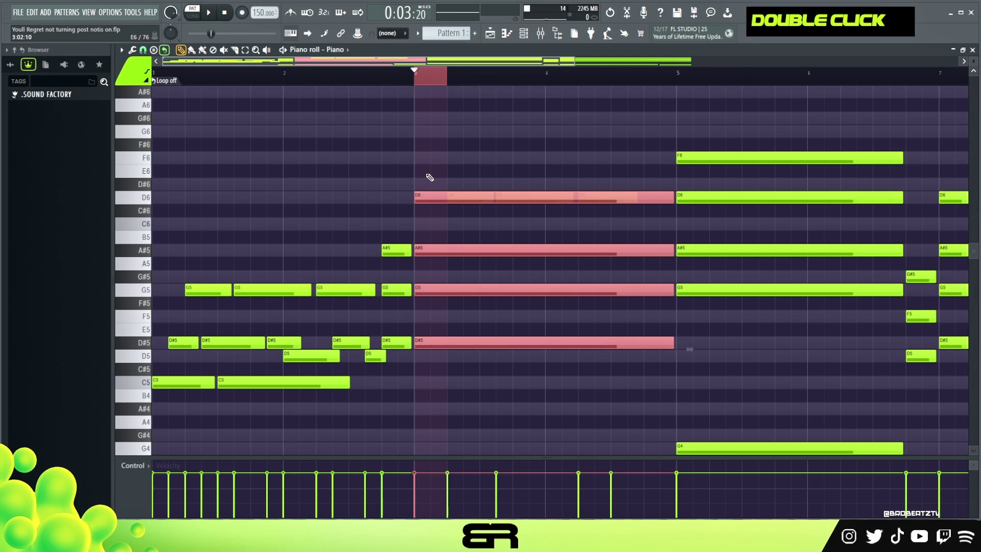
right_click(426, 197)
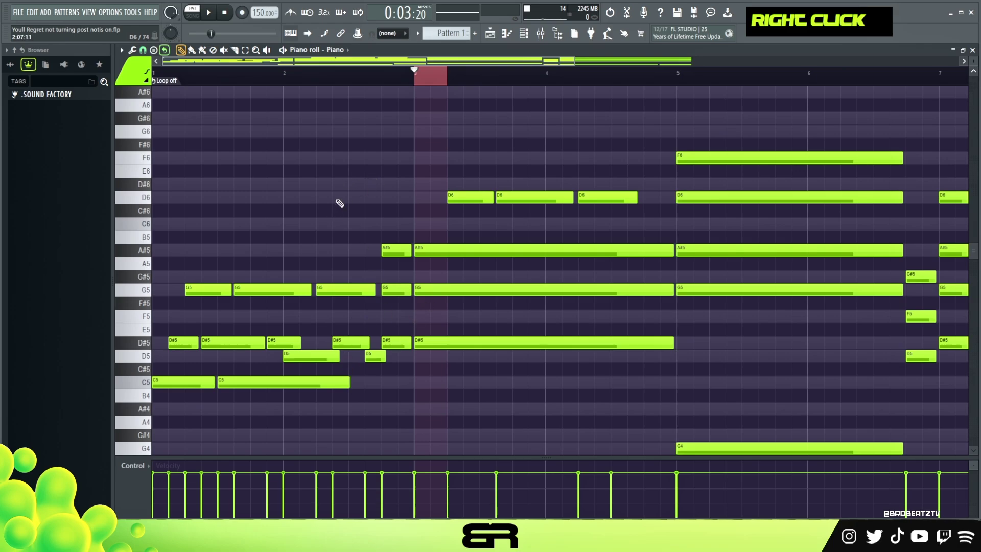
- Copy the D#5 and D5 pattern into bars 3 and 4 as A#5 and A5 notes, and delete the sustained A#5
scroll(318, 237, "down", 3)
left_click_drag(164, 282, 378, 325, "ctrl")
left_click_drag(182, 300, 448, 206, "shift")
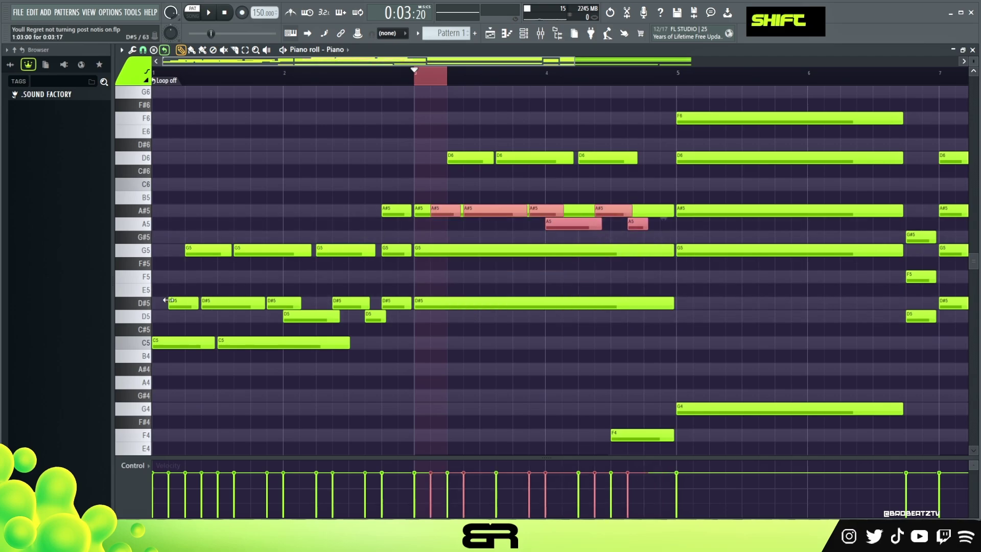
right_click(423, 213)
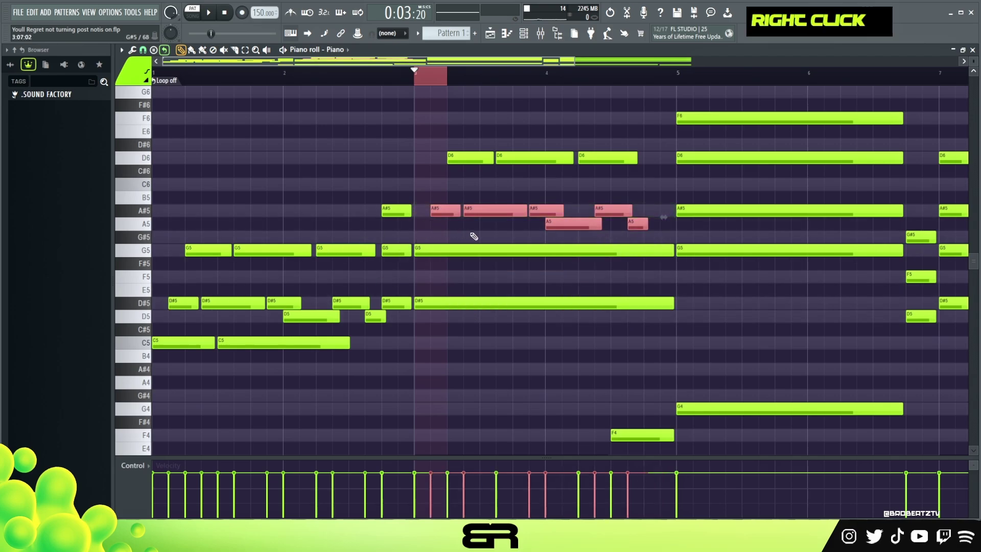
- Raise the two A5 notes in bar 4 by three semitones to C6
left_click_drag(509, 235, 663, 221, "ctrl")
key("shift+Up")
key("shift+Up")
key("shift+Up")
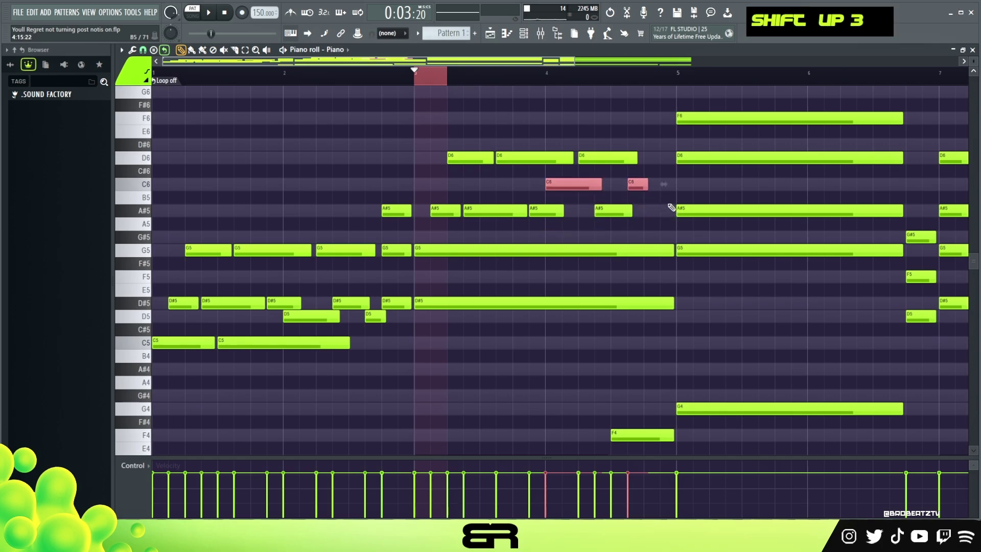
right_click(666, 210)
- Replace the sustained G5 in bars 3 and 4 with four consecutive notes of about two beats, built from copies of the C5 pair
left_click_drag(153, 338, 443, 249, "ctrl")
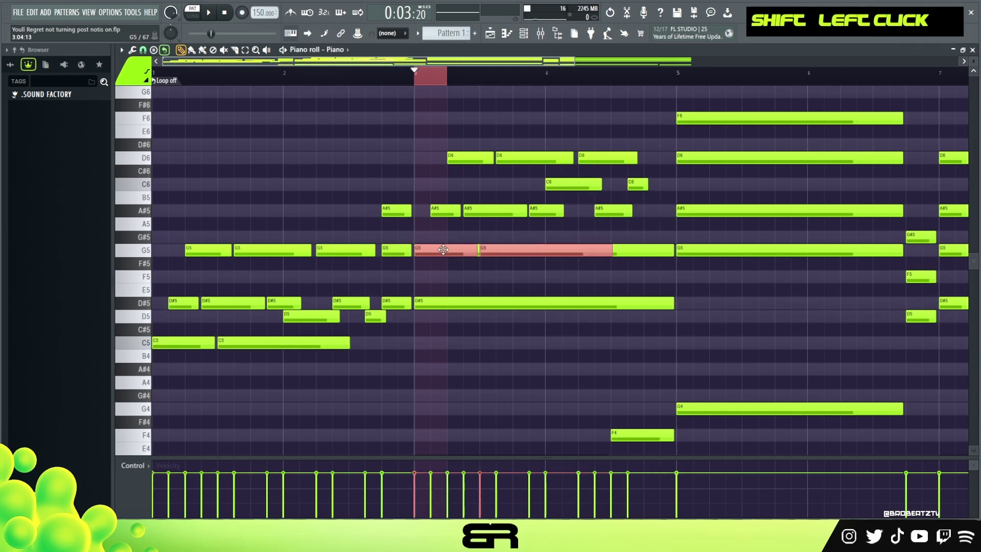
right_click(631, 255)
right_click(611, 267)
left_click_drag(611, 265, 411, 256, "alt")
left_click_drag(442, 252, 573, 251, "shift")
right_click(585, 279)
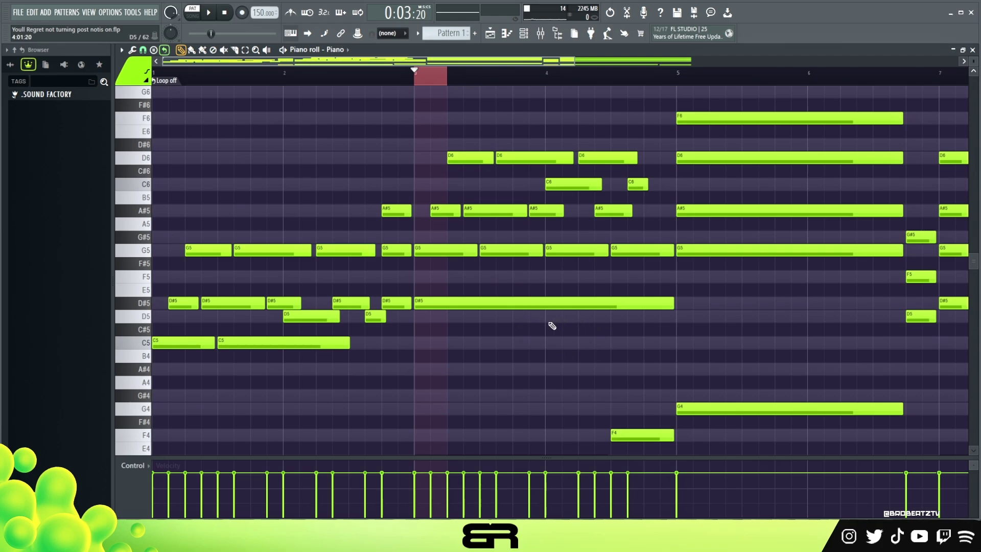
right_click(503, 257)
double_click(429, 90)
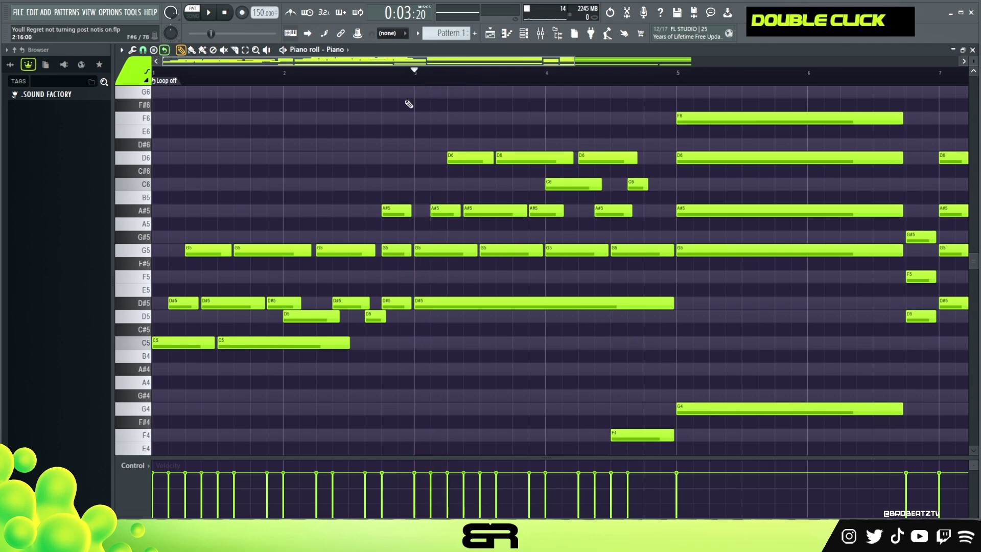
- Copy the last D6 note to the end of bar 4 as a short note, and lengthen the bar's last long D6, A#5 and C6
left_click(450, 155, "ctrl")
left_click(509, 156, "ctrl+shift")
left_click(586, 156, "ctrl+shift")
left_click(594, 157, "ctrl")
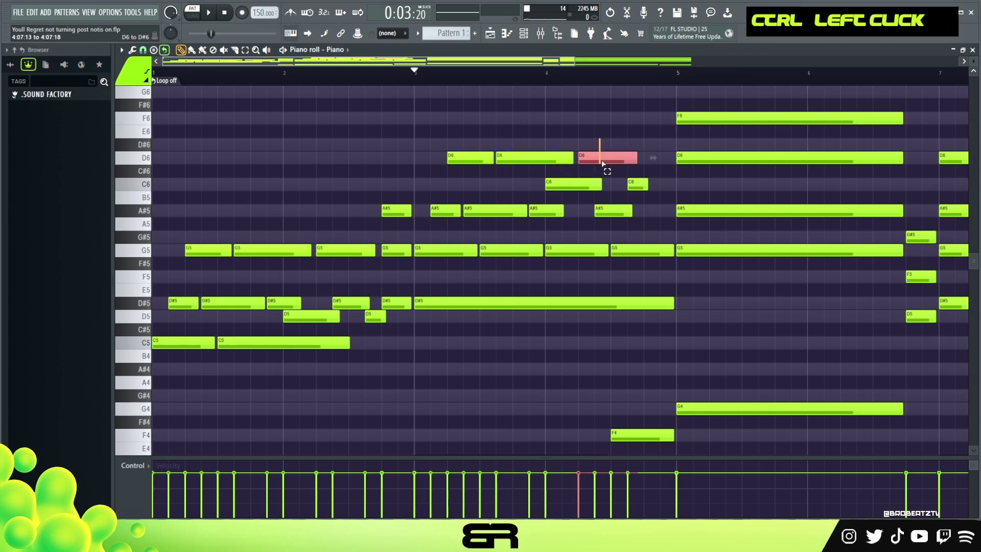
left_click_drag(594, 157, 677, 157)
left_click(719, 159, "alt")
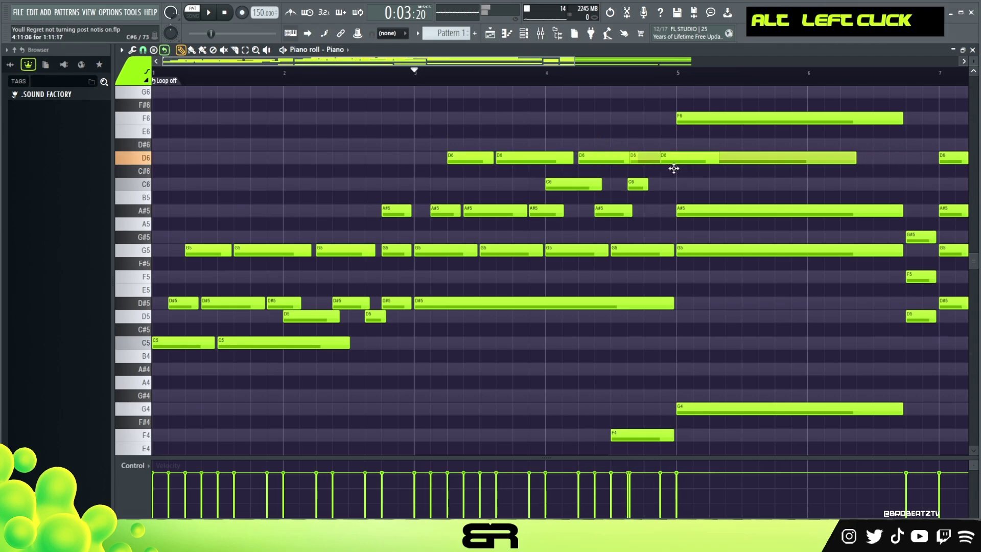
key("ctrl+z")
left_click(664, 160, "ctrl")
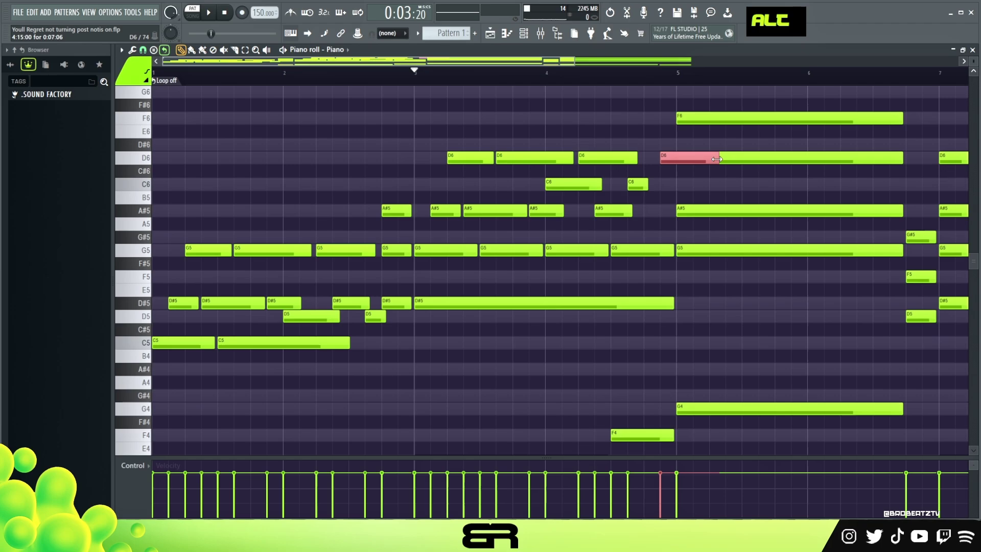
left_click_drag(717, 159, 670, 159)
right_click(865, 151)
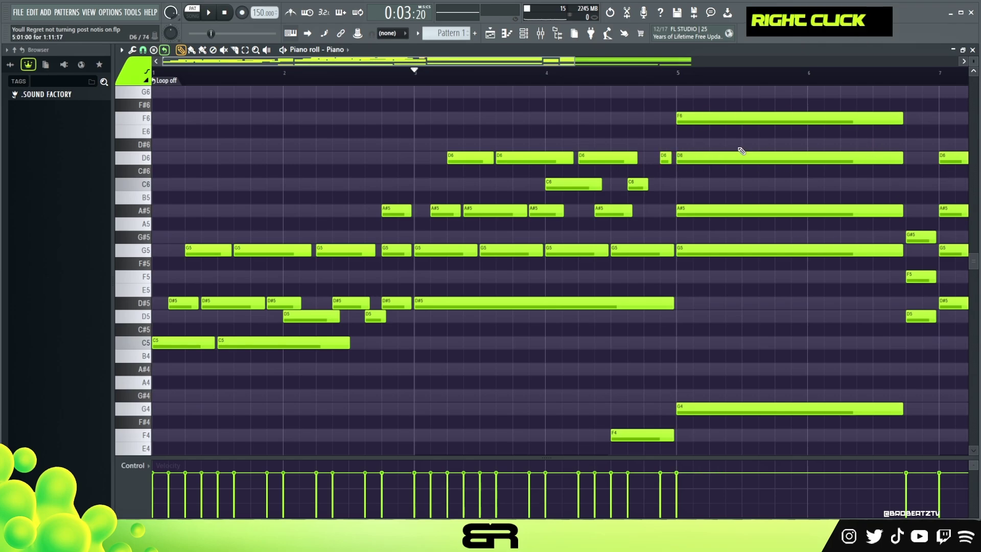
left_click_drag(635, 158, 651, 158)
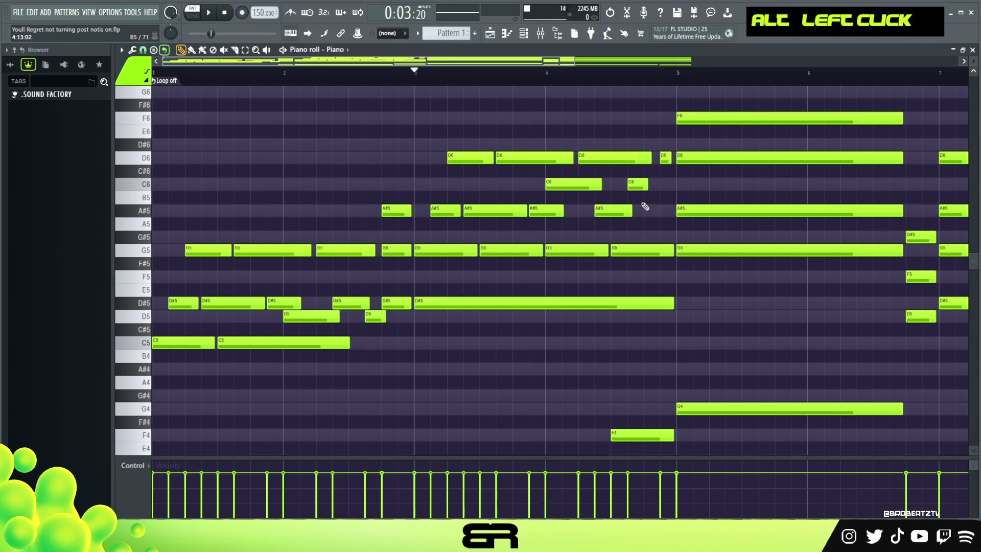
left_click_drag(631, 210, 670, 187)
- Play the progression from the start to check the rhythm of bars 1 to 4
left_click_drag(388, 77, 152, 100)
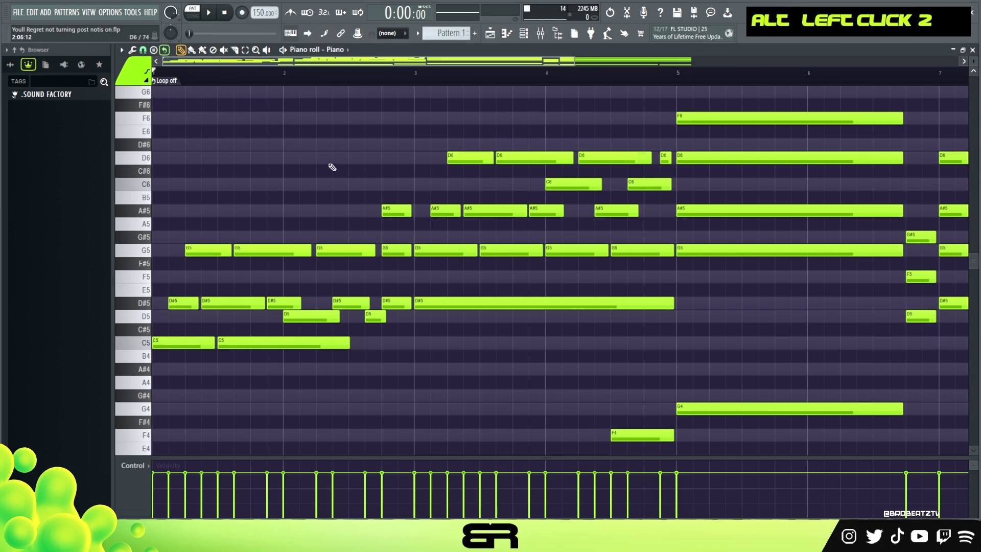
scroll(344, 173, "down", 3)
scroll(344, 173, "up", 3)
key("space")
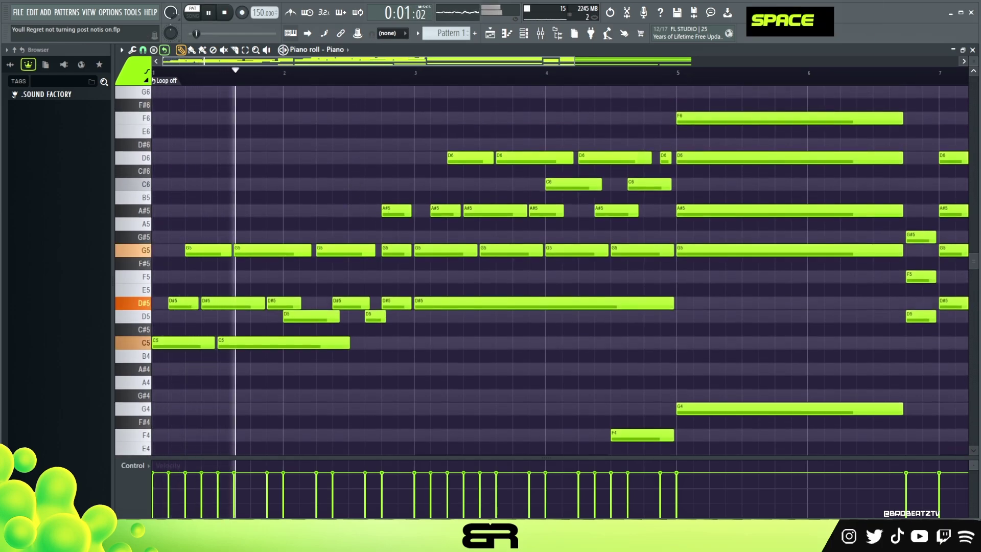
scroll(810, 147, "down", 2)
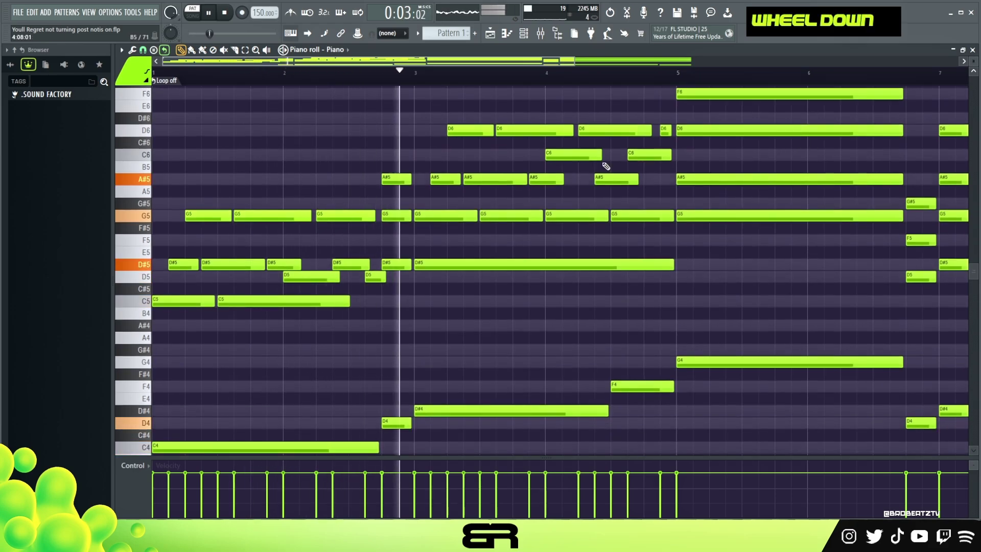
scroll(604, 162, "up", 3)
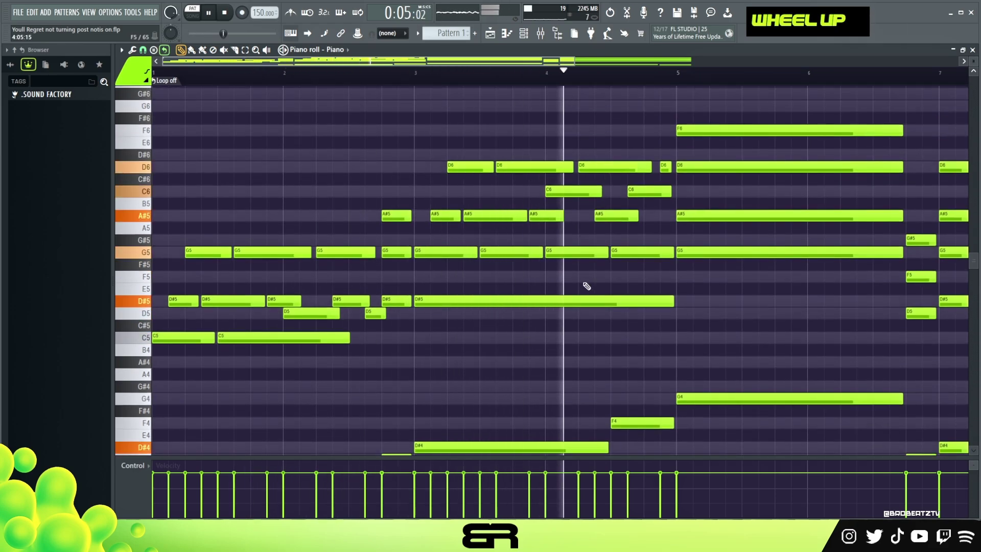
left_click_drag(672, 203, 656, 164)
key("space")
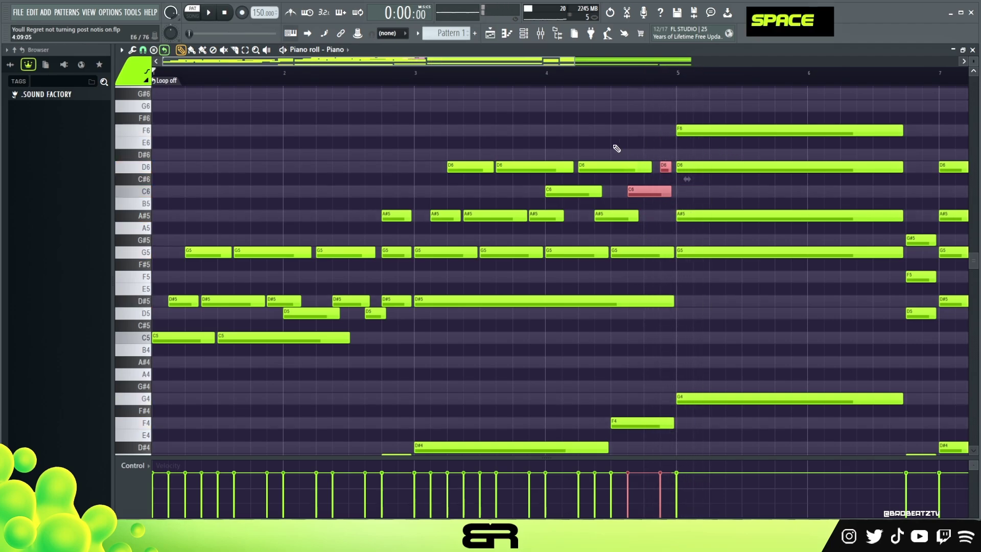
right_click(613, 147)
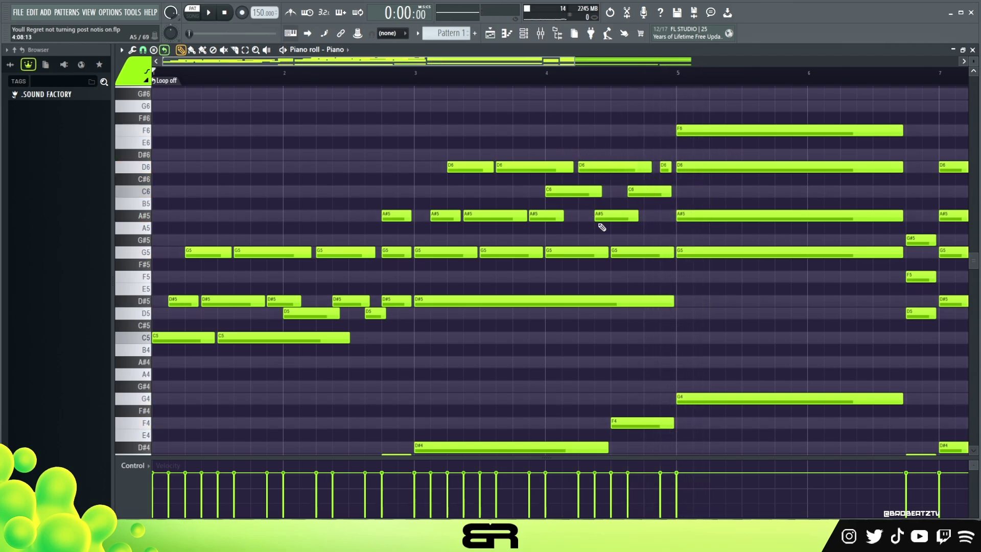
right_click(556, 161)
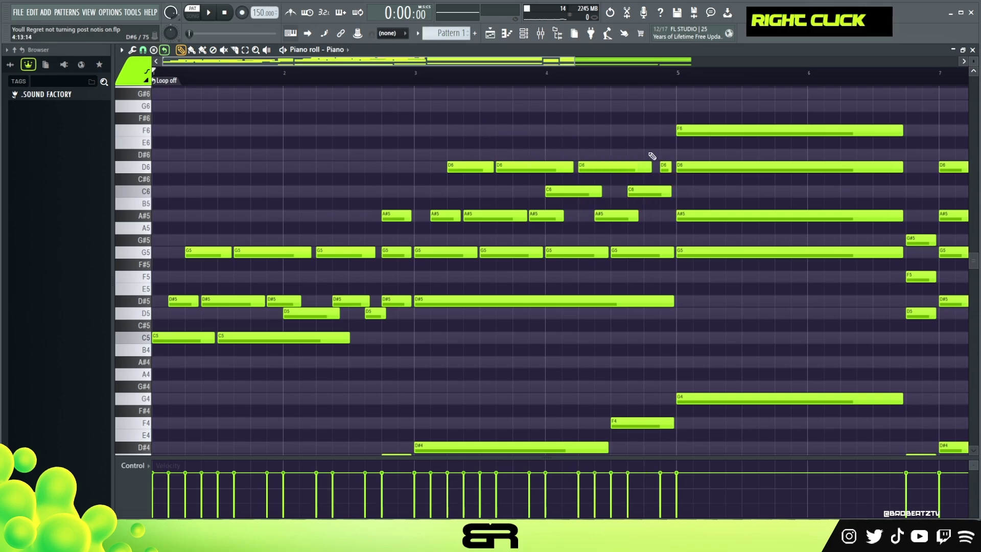
- Copy the three longer G5 notes up to F6 starting on beat 2 of bar 5, and delete the sustained F6
left_click_drag(538, 65, 700, 75)
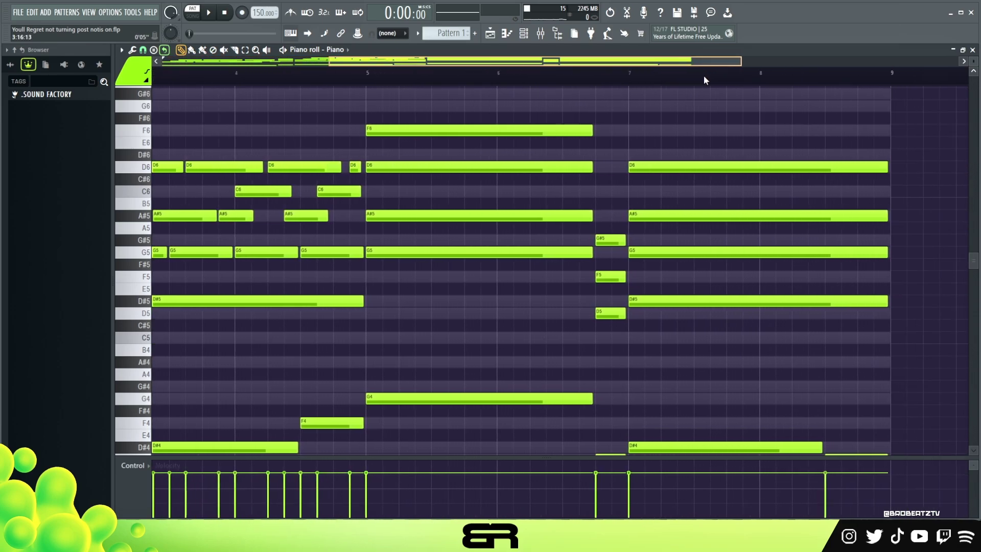
right_click(657, 239)
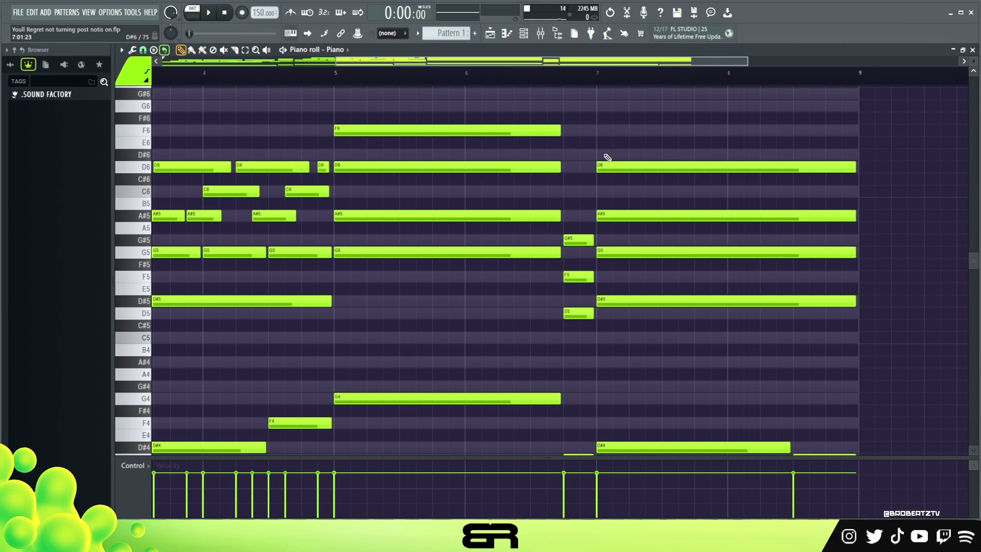
scroll(611, 142, "up", 1)
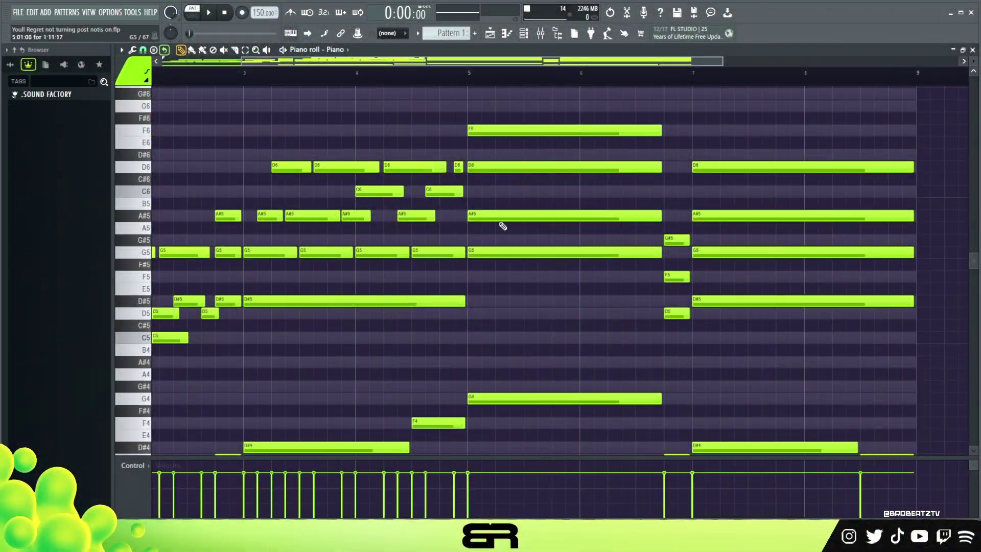
left_click_drag(657, 207, 480, 255)
right_click(409, 110)
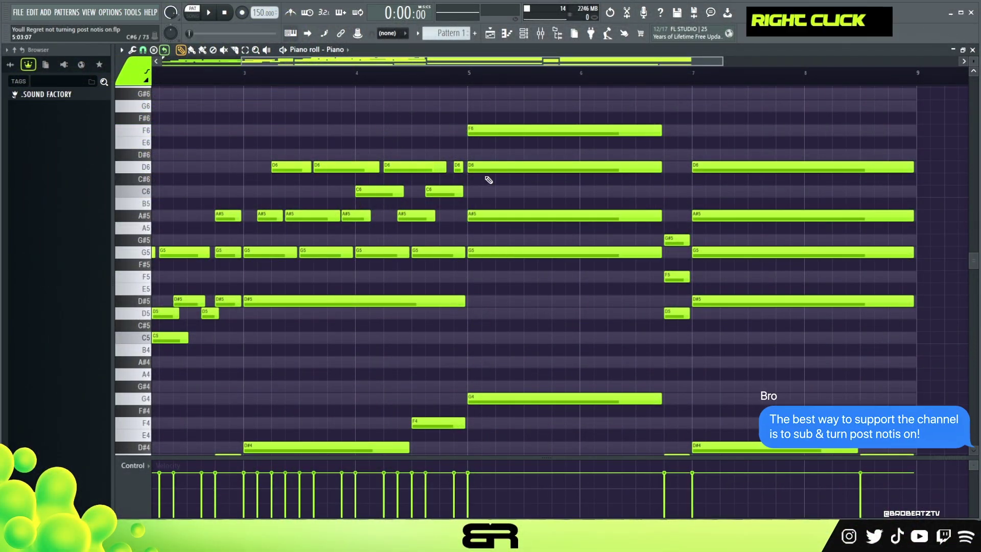
left_click_drag(399, 61, 312, 62)
left_click_drag(186, 221, 575, 252)
left_click_drag(575, 207, 641, 126)
right_click(610, 131)
- Replace bar 5's sustained D6 with a D6 and C#6 copy of the D#5 and D5 pattern, and its A#5 with a copy of the C5 pair
left_click_drag(163, 286, 619, 162)
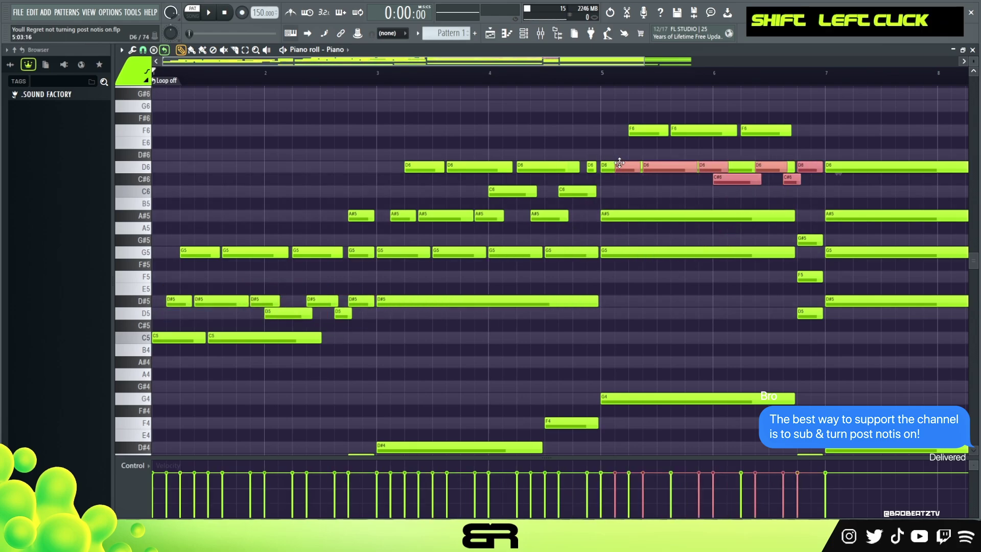
right_click(607, 167)
left_click_drag(159, 320, 242, 354)
left_click_drag(176, 337, 625, 207)
right_click(779, 215)
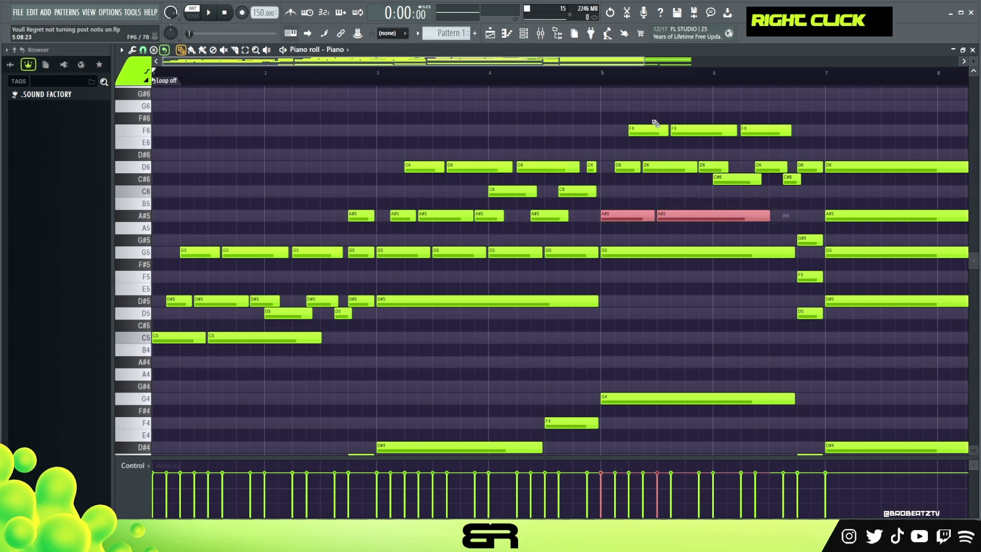
- Play from late in bar 4 and lengthen the short D6 at the bar's end up to the next D6 note
scroll(659, 77, "right", 5)
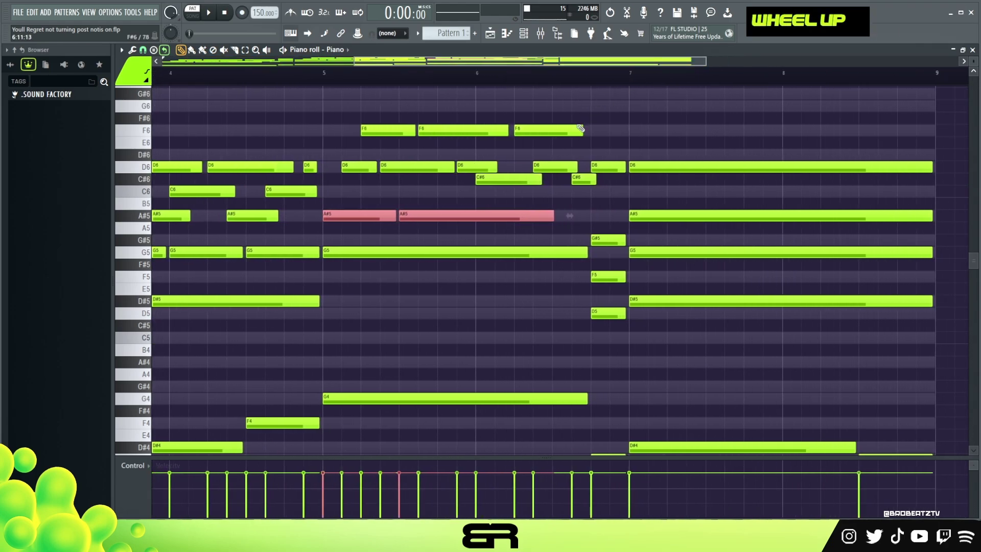
left_click(311, 82)
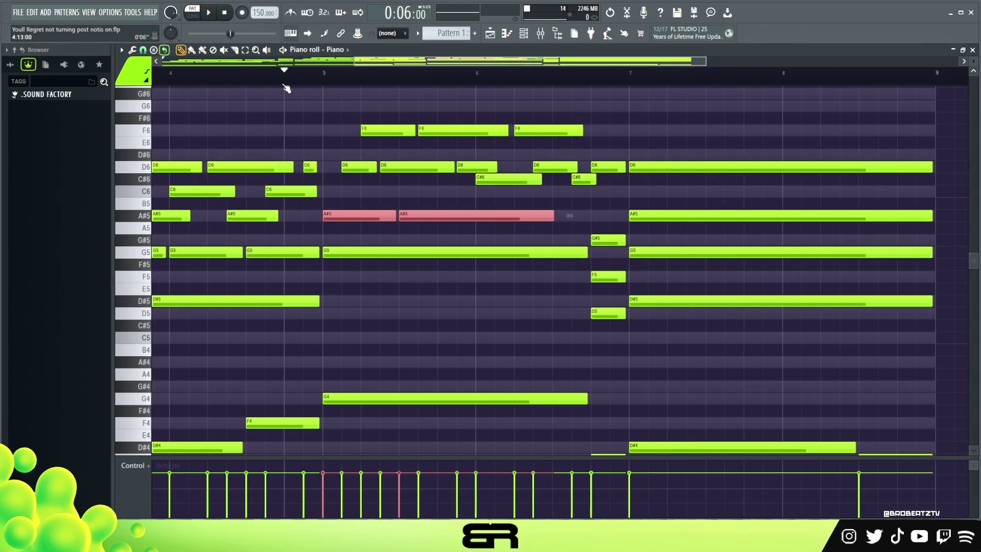
key("space")
left_click_drag(316, 167, 336, 175)
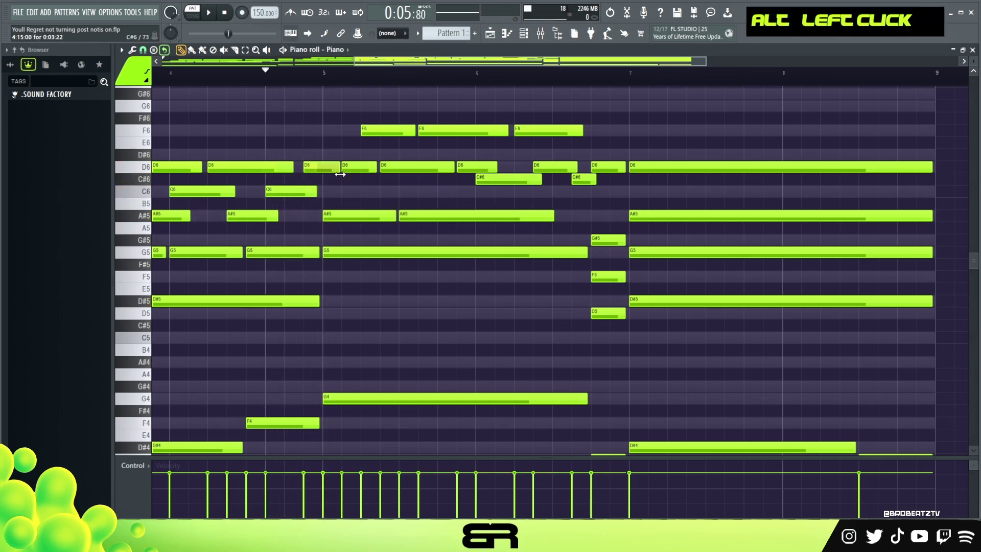
right_click(378, 186)
- Lower the two C#6 notes in bar 6 by one semitone to C6, and delete the short D6 on beat 4
left_click_drag(495, 174, 628, 197)
key("shift+Down")
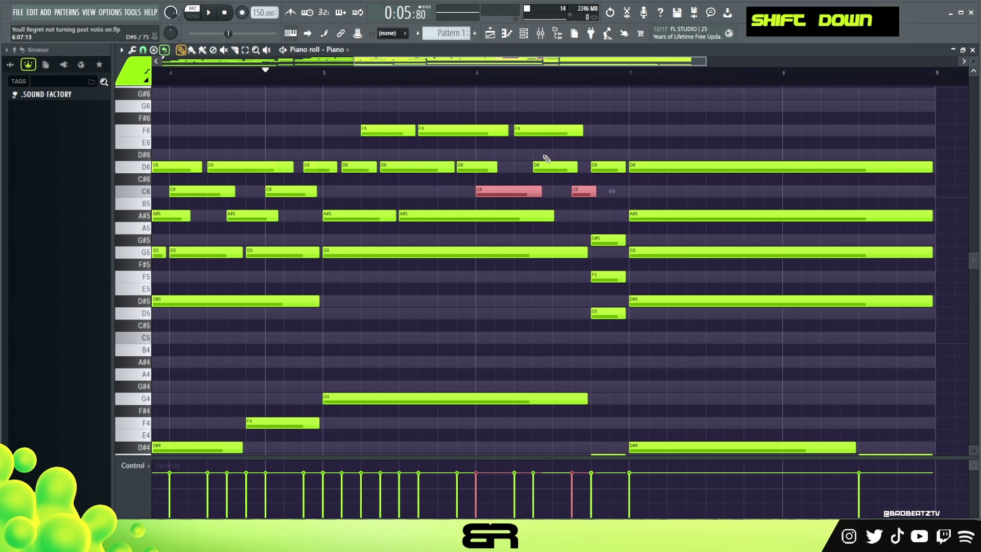
left_click(545, 132, "ctrl")
left_click(547, 166, "ctrl+shift")
left_click(580, 194, "ctrl+shift")
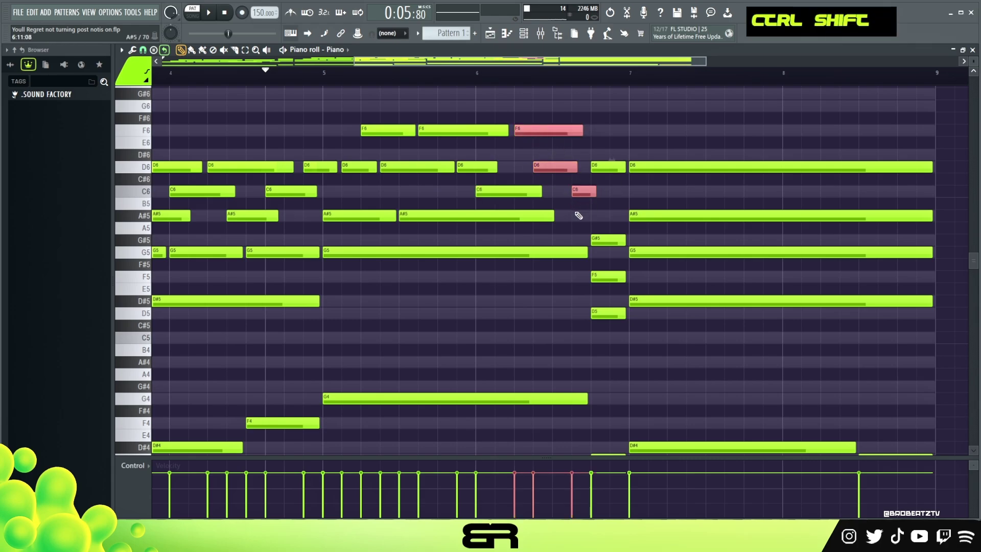
right_click(609, 177)
right_click(606, 168)
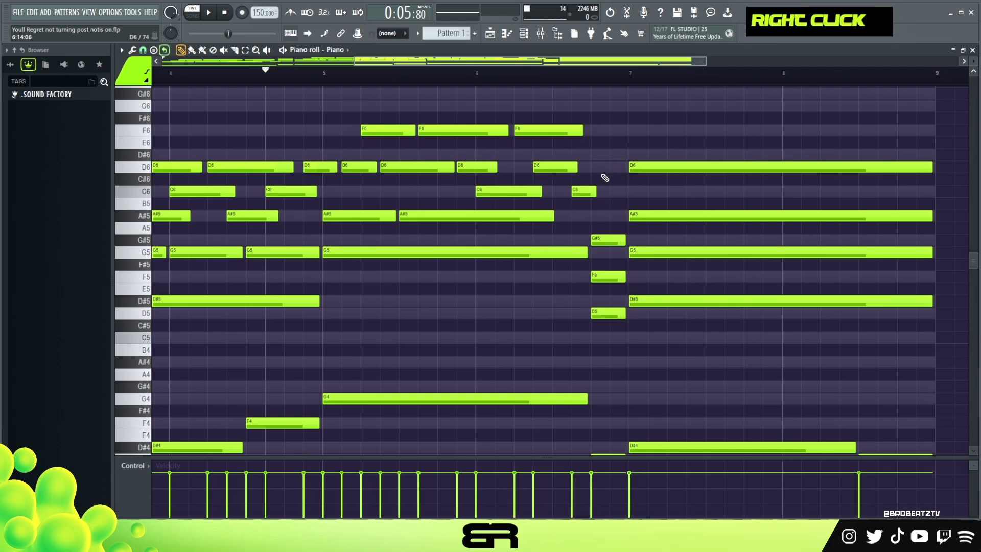
- Replace the short G#5 and F5 at the end of bar 6 with an A#5 on beat 4 and a shorter G5 after it
double_click(595, 215)
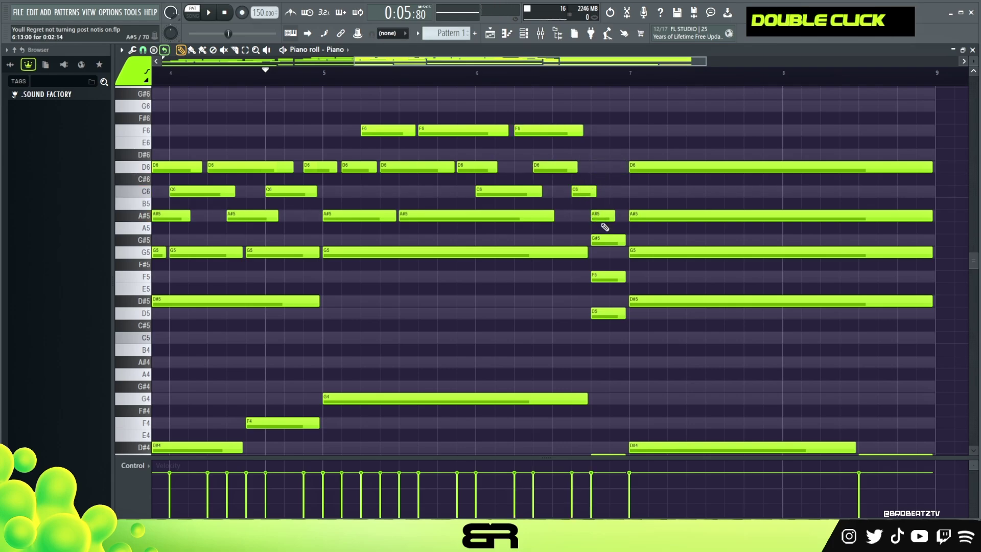
left_click_drag(609, 247, 610, 255)
right_click(608, 276)
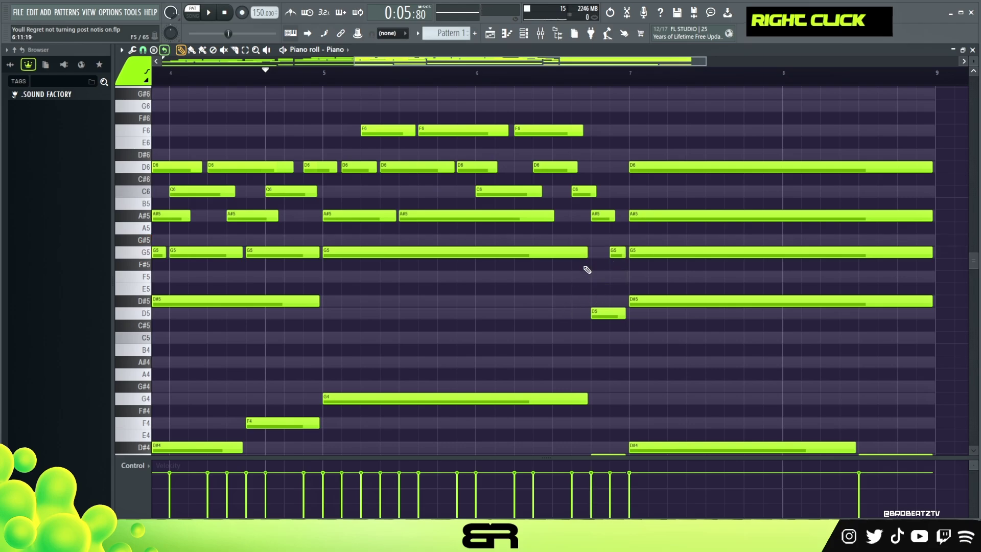
- Slightly lengthen the last F6 in bar 6, and shorten the second A#5 of bar 5 to end within beat 1 of bar 6
left_click_drag(582, 130, 584, 131)
left_click_drag(554, 217, 503, 217)
left_click(558, 194, "alt")
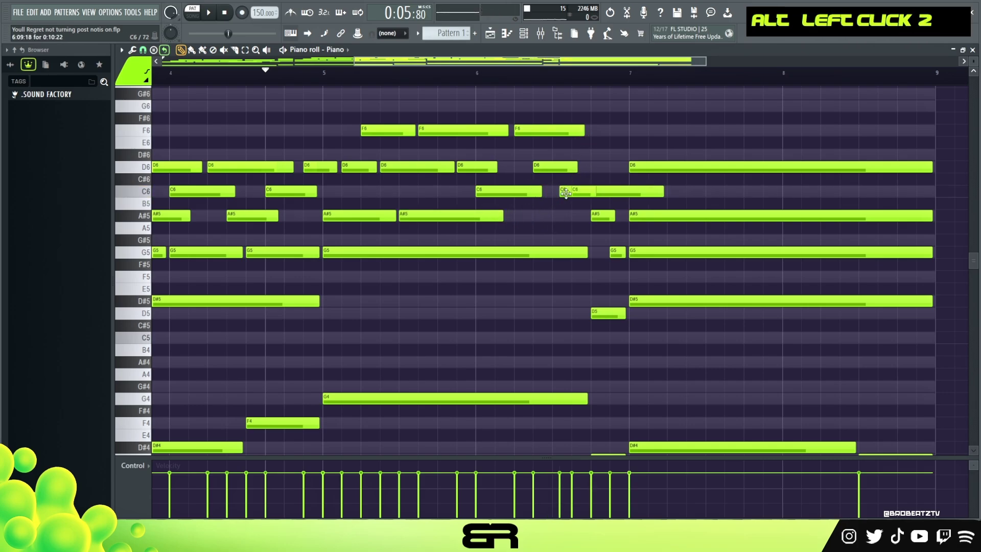
right_click(563, 192)
- Play from bar 4 into bar 7 to check the reworked chord notes
left_click(206, 79)
key("space")
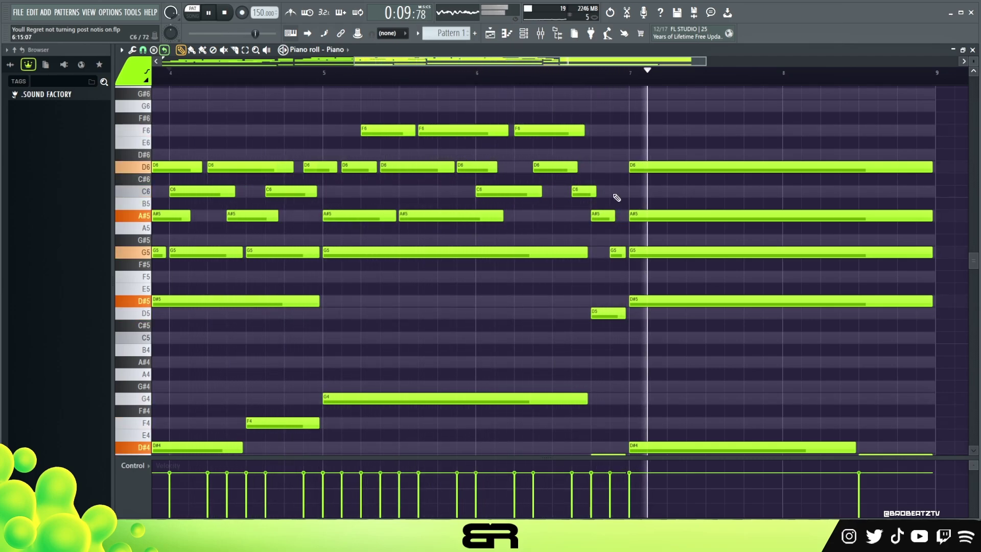
key("space")
left_click_drag(632, 191, 593, 221)
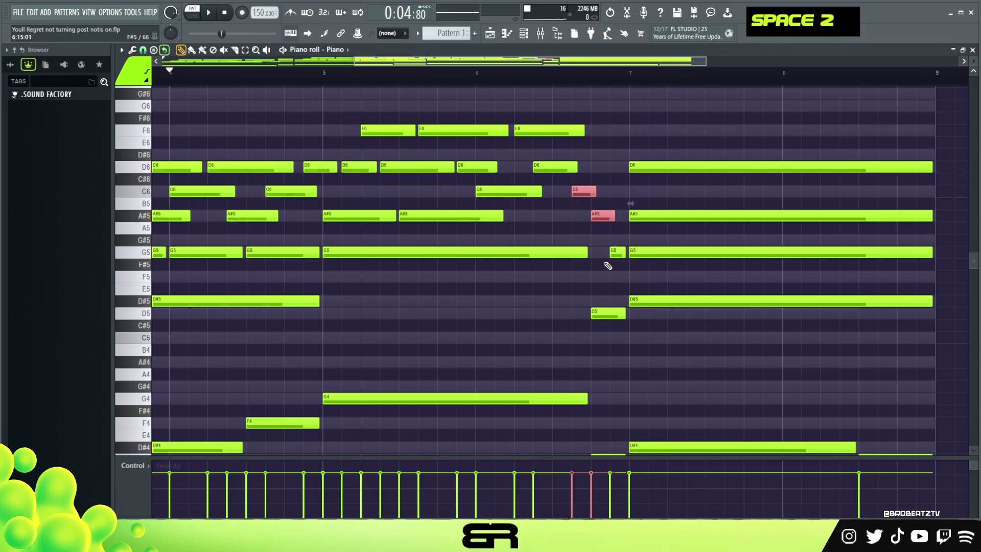
right_click(624, 354)
left_click(606, 313, "ctrl")
mouse_move(606, 312)
left_mouse_down()
mouse_move(606, 240)
mouse_move(603, 325)
left_mouse_up()
right_click(592, 266)
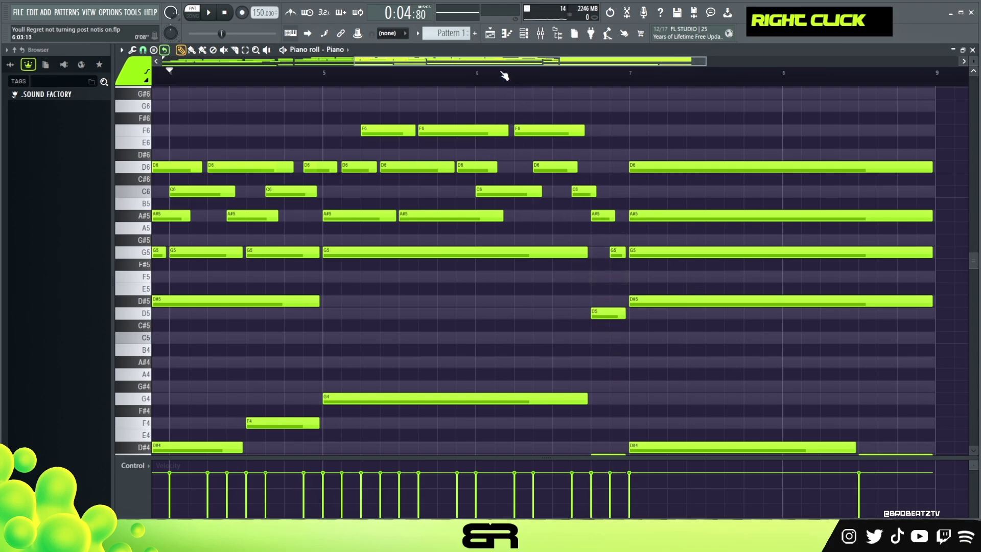
- Copy the upper note pattern of bars 3 and 4 into bars 7 and 8, replacing the sustained D6, A#5, G5 and D#5
scroll(436, 72, "down", 3)
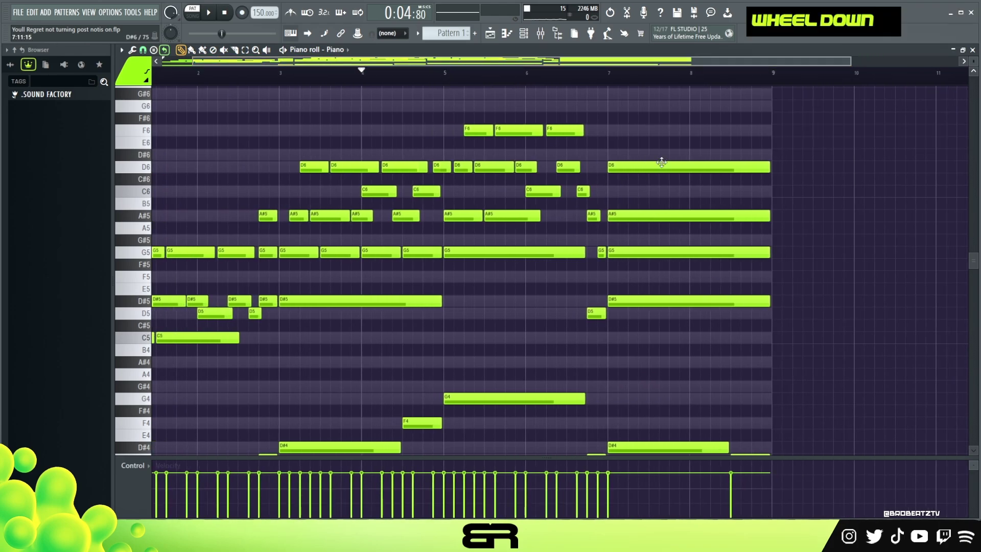
key("ctrl")
left_click_drag(286, 134, 432, 335)
key("shift")
key("shift")
left_click_drag(333, 300, 674, 300)
right_click(613, 167)
right_click(615, 216)
right_click(613, 251)
right_click(613, 301)
right_click(723, 359)
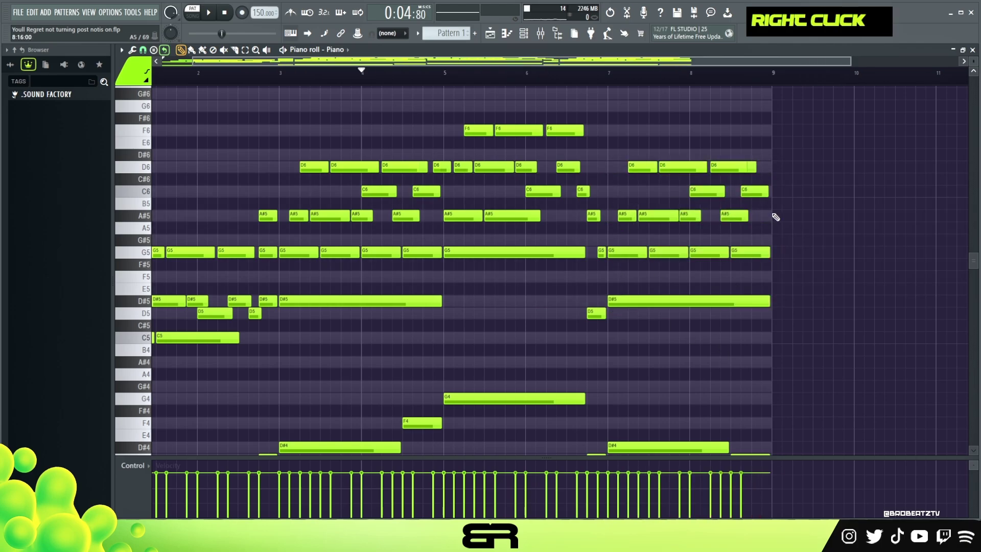
- Copy the last A#5 to the end of bar 8, trim it to the bar's end, and return the playhead to the start
left_click_drag(770, 183, 756, 220)
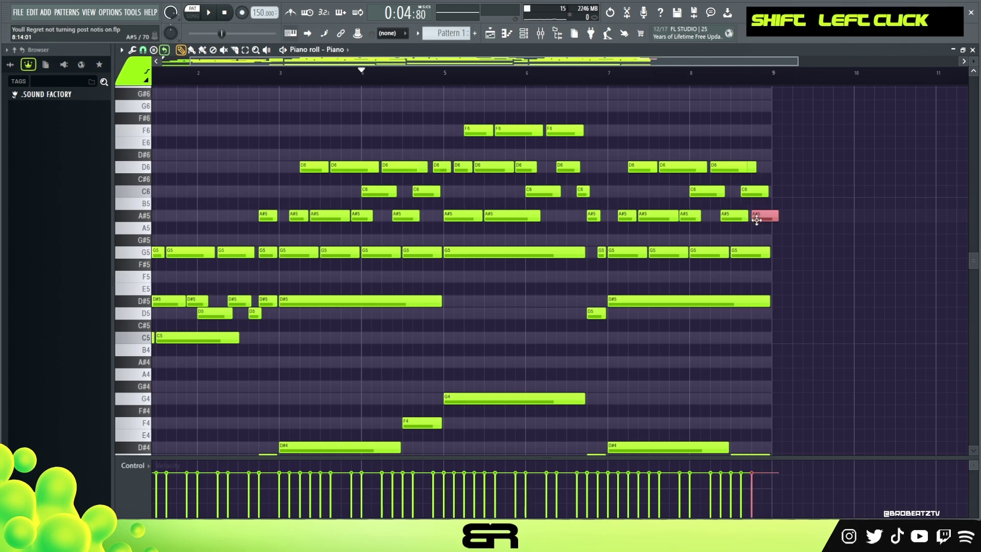
right_click(764, 218)
left_click(769, 222, "alt")
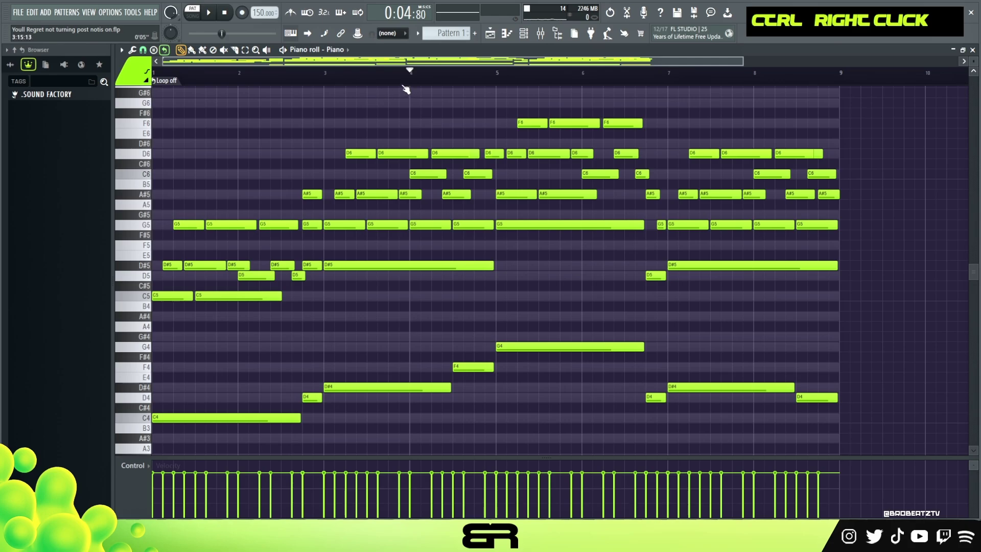
left_click_drag(403, 86, 140, 90)
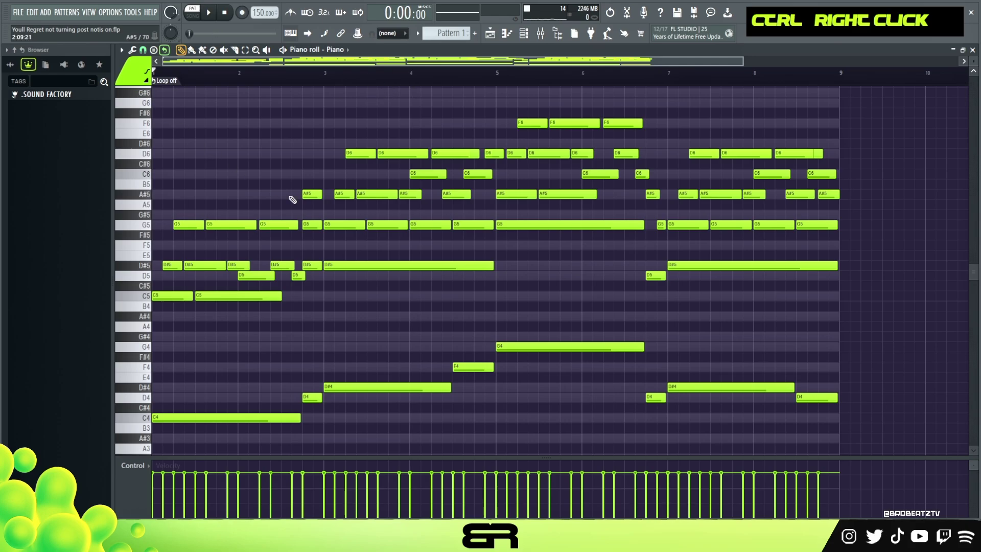
- Play the full eight-bar progression from the start, slightly shortening the D6 that begins on beat 2 of bar 4
right_click(302, 176)
scroll(328, 184, "up", 1)
scroll(327, 191, "down", 1)
key("space")
right_click(565, 305)
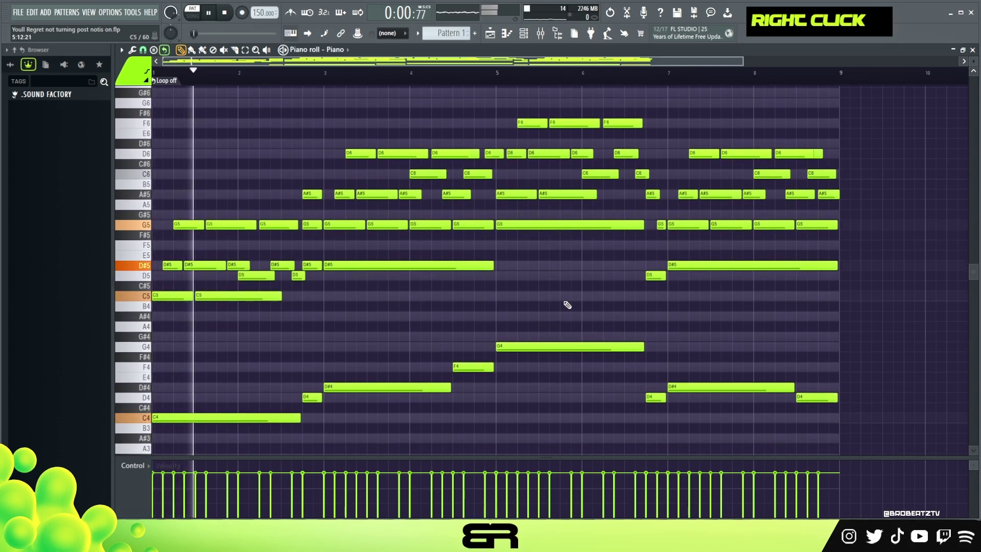
left_click(468, 154, "alt")
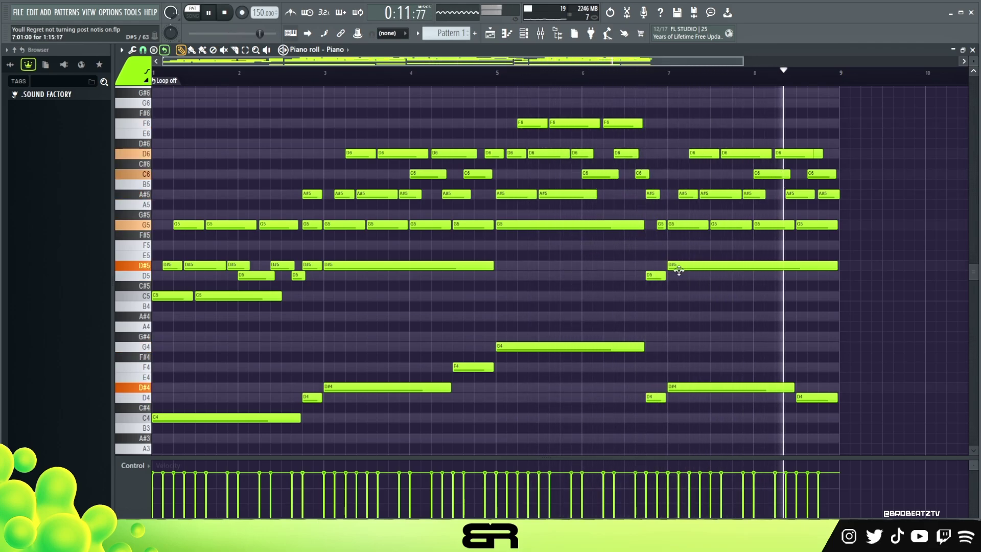
key("space")
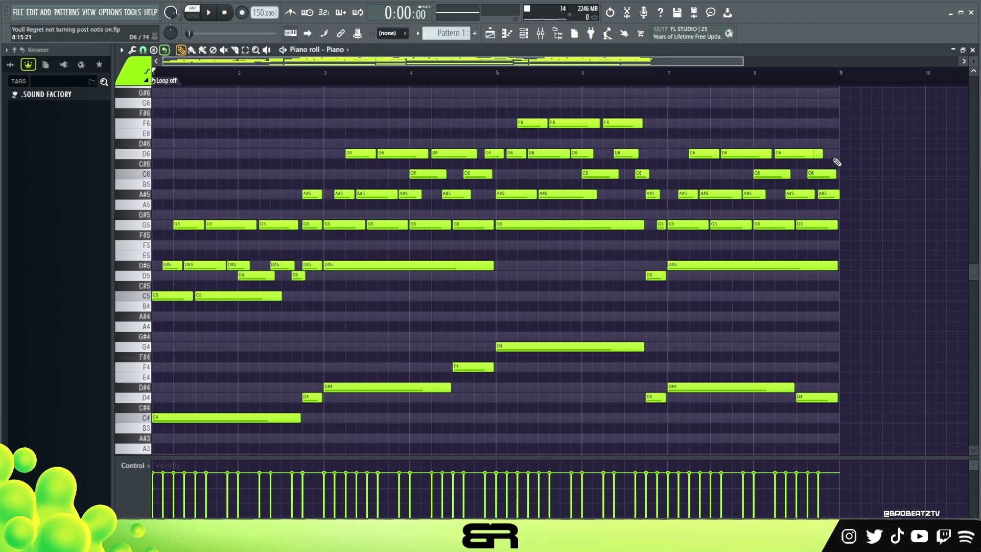
- Enlarge the velocity lane below the notes and fit the eight bars to the width of the piano roll
left_click(361, 153, "ctrl")
scroll(365, 146, "down", 2, "shift")
scroll(368, 140, "up", 2, "shift")
right_click(368, 141)
right_click(648, 210)
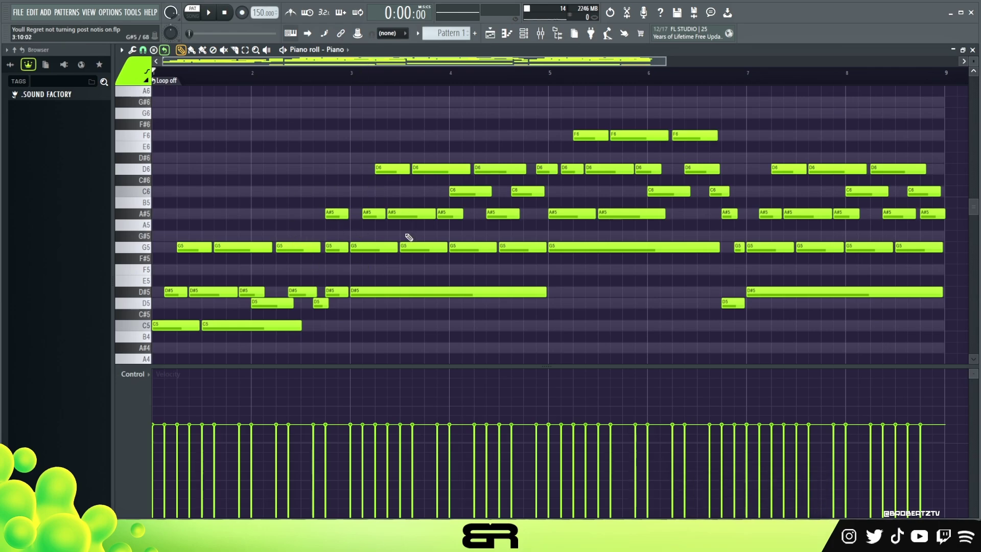
left_click(358, 247, "ctrl")
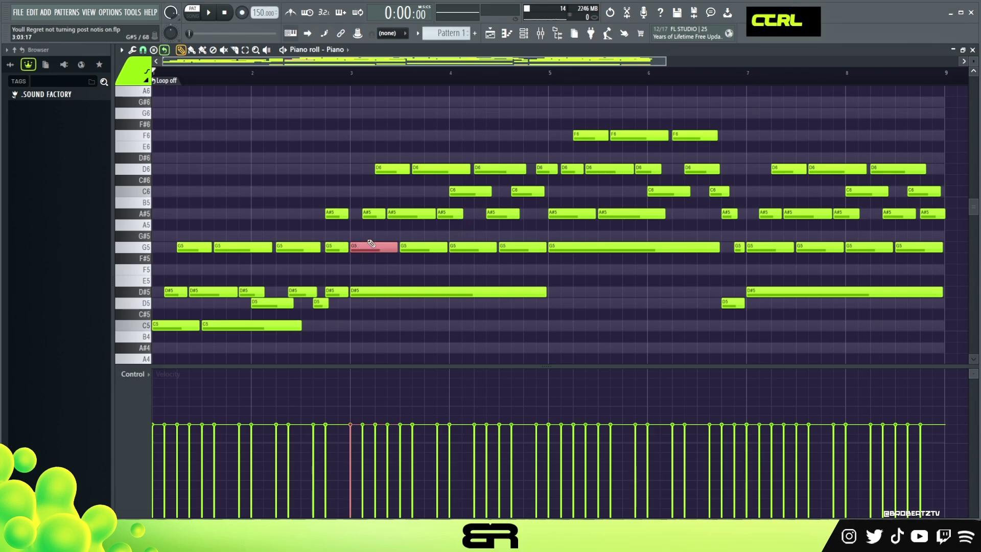
right_click(407, 270)
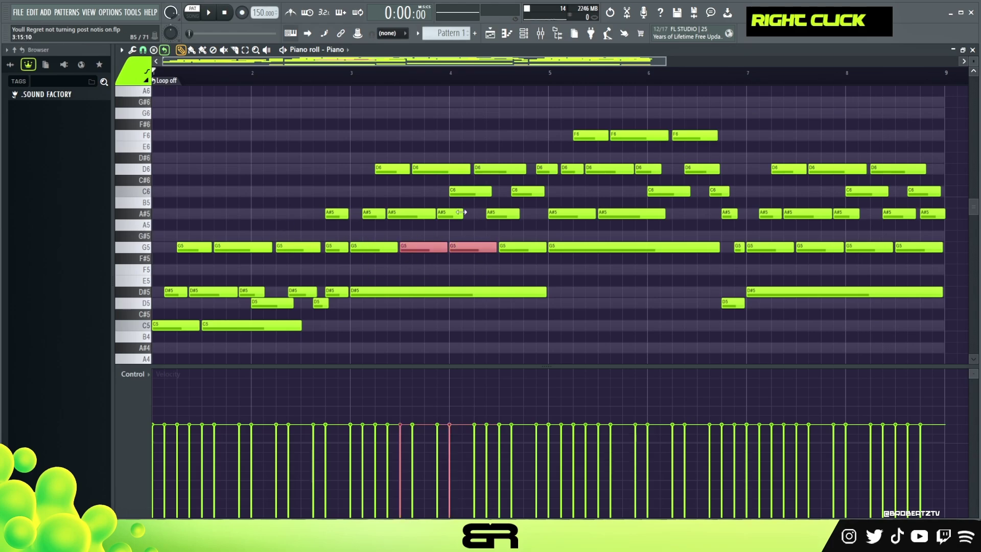
left_click(450, 213, "ctrl")
left_click(423, 247, "ctrl+shift")
right_click(624, 304)
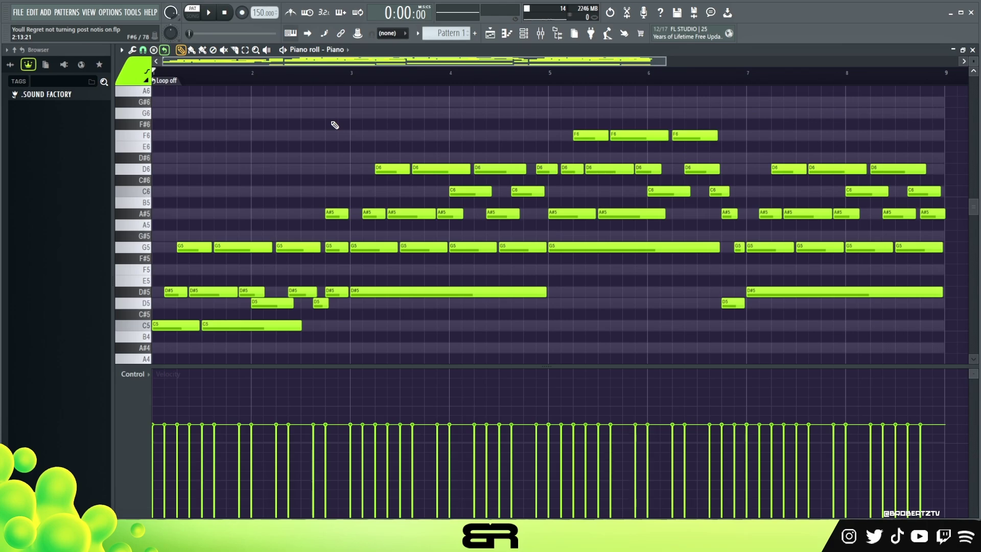
left_click_drag(278, 113, 645, 351)
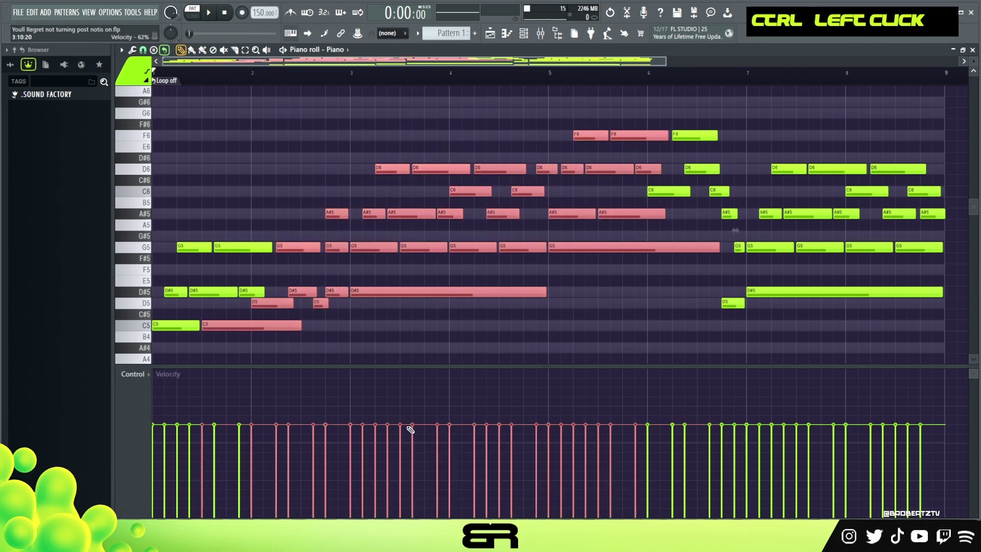
right_click(296, 151)
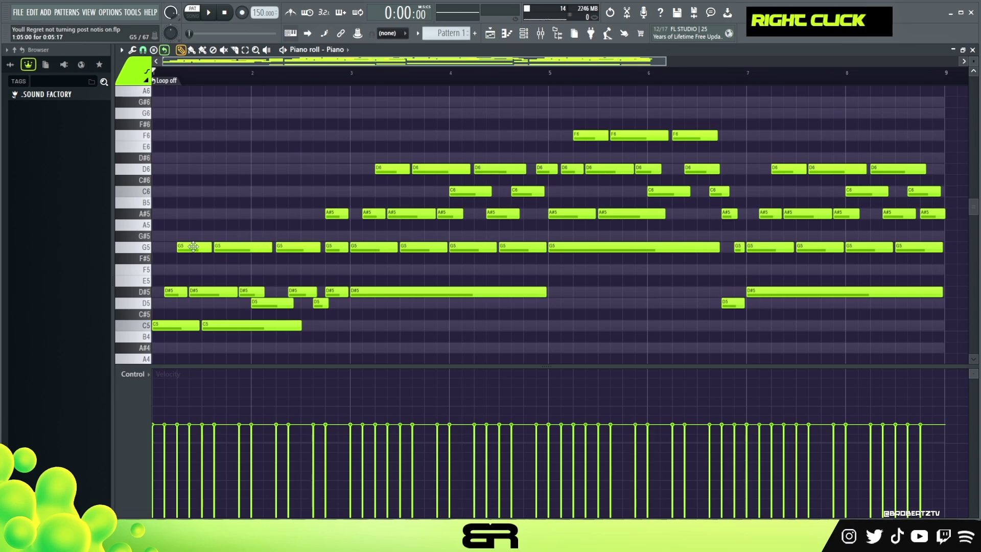
left_click_drag(168, 245, 305, 252)
scroll(307, 278, "down", 6)
scroll(320, 320, "up", 2)
left_click_drag(345, 97, 340, 337)
right_click(306, 289)
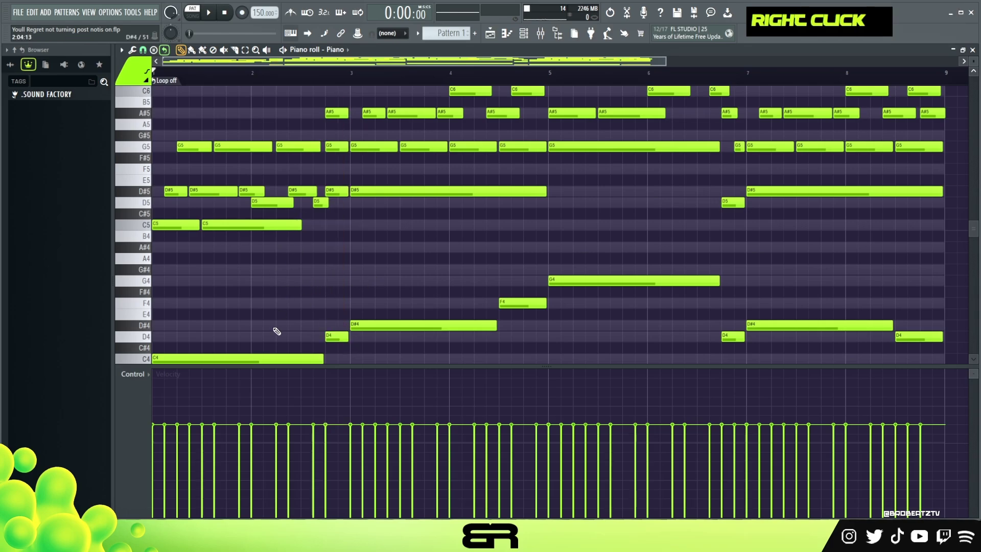
scroll(212, 313, "up", 3)
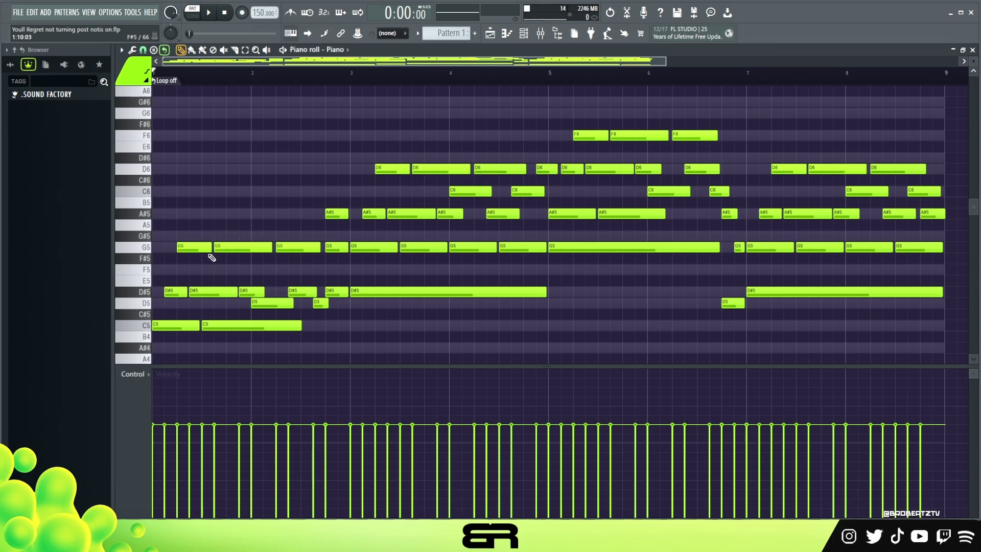
left_click_drag(171, 210, 309, 258, "ctrl")
left_click_drag(372, 171, 519, 165, "ctrl+shift")
left_click_drag(558, 127, 717, 141, "ctrl+shift")
left_click_drag(761, 153, 927, 176, "ctrl+shift")
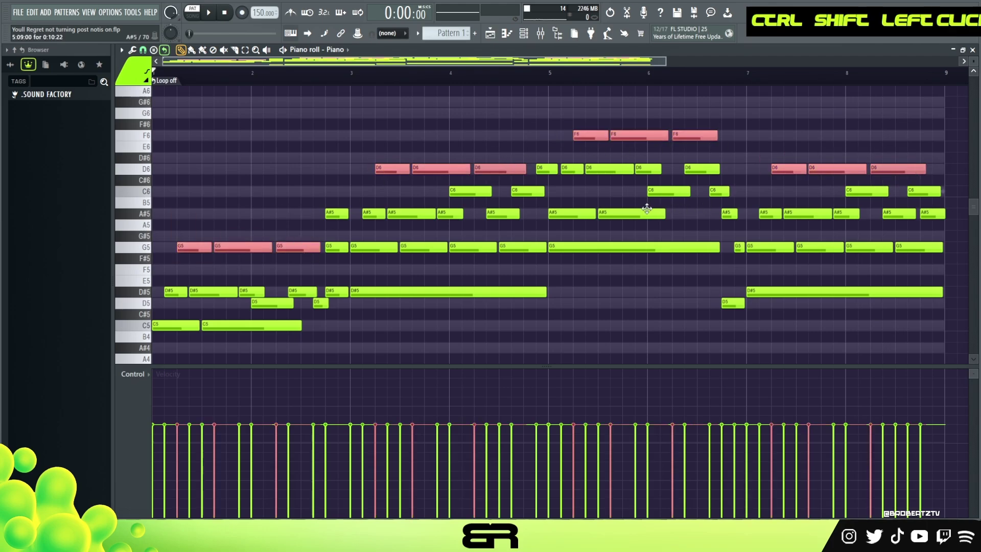
right_click(266, 204)
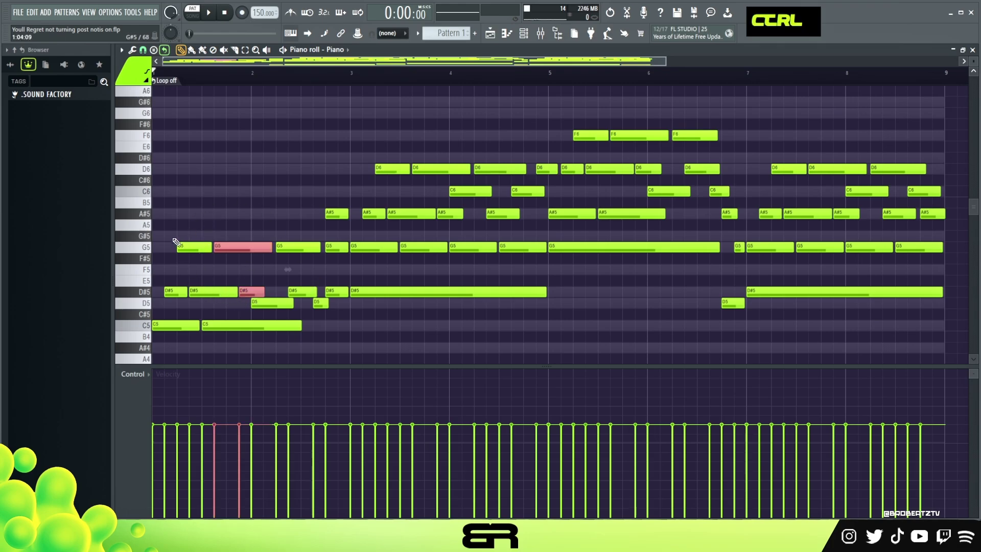
- Raise the velocity of the top-voice note on beat 2 of every bar: G5 in bars 1–2, F6 in bars 5–6, D6 elsewhere
right_click(174, 237)
left_click_drag(168, 232, 193, 261, "ctrl")
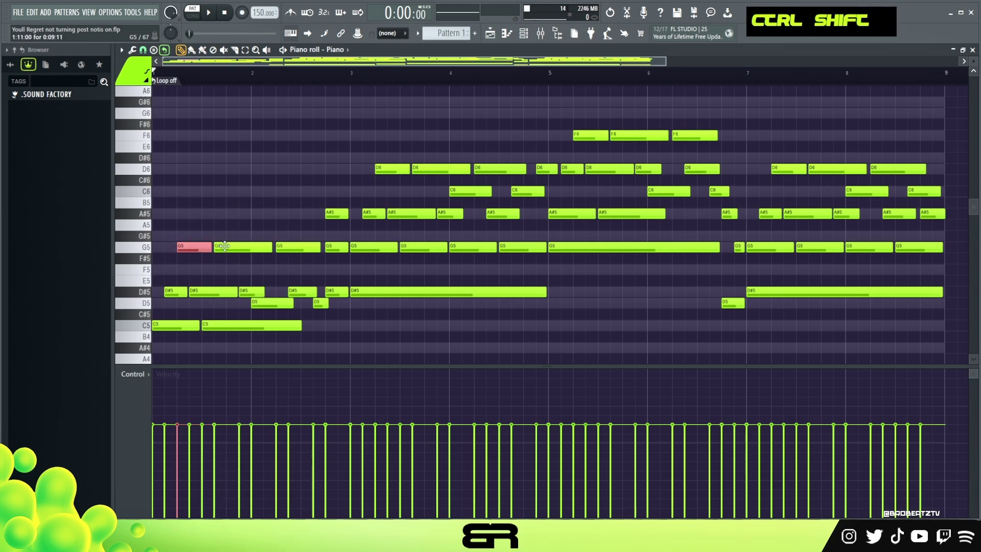
left_click(288, 247, "ctrl+shift")
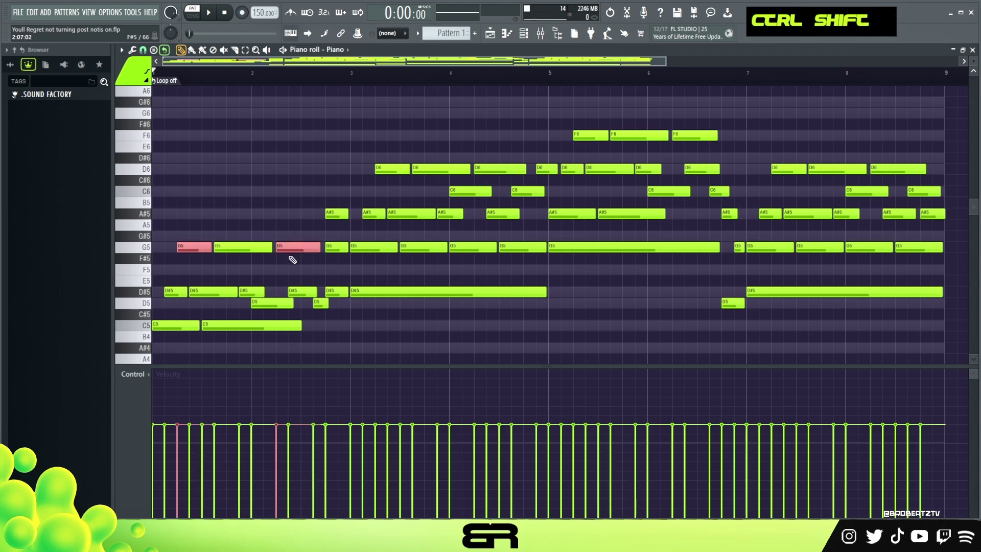
left_click(388, 167, "ctrl+shift")
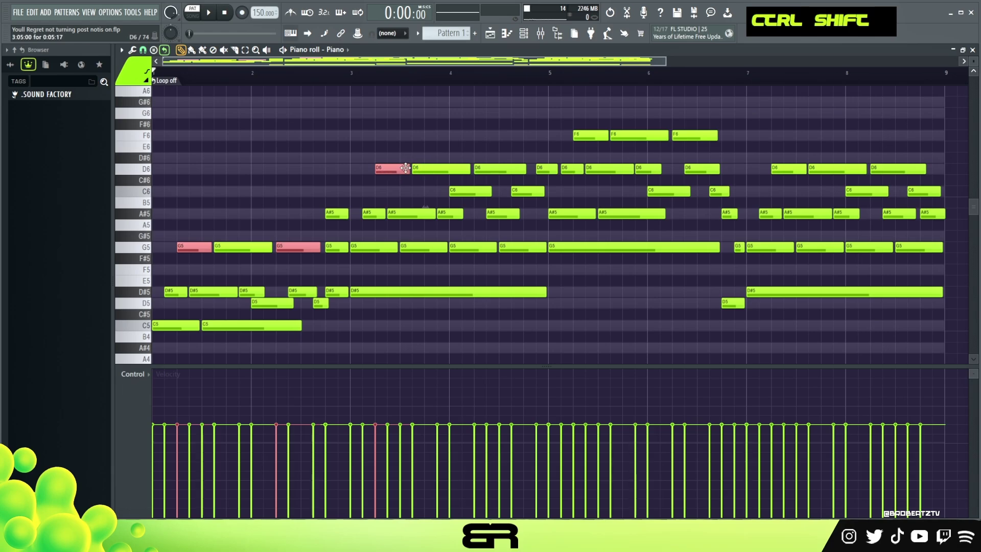
left_click(489, 168, "ctrl+shift")
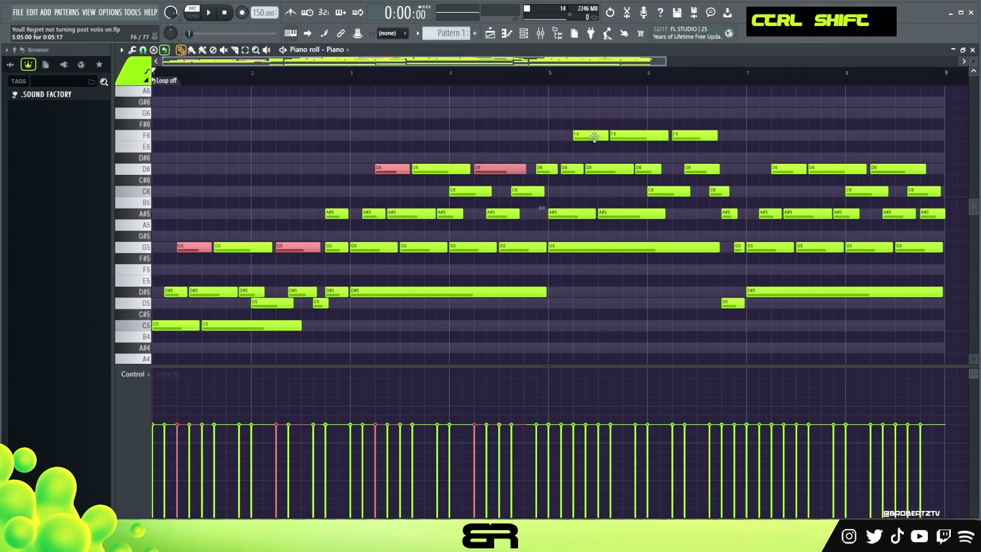
left_click(595, 135, "ctrl+shift")
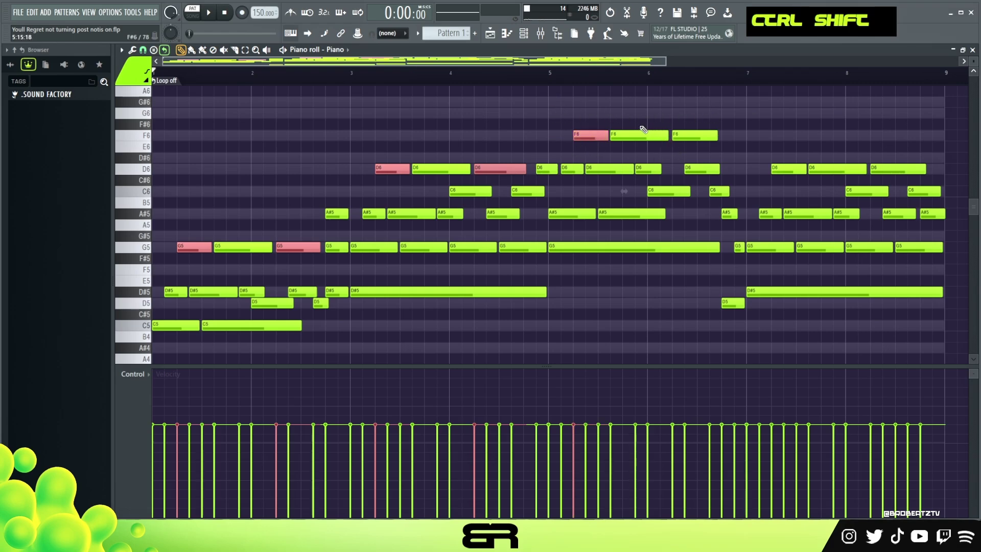
left_click(694, 135, "ctrl+shift")
left_click(789, 169, "ctrl+shift")
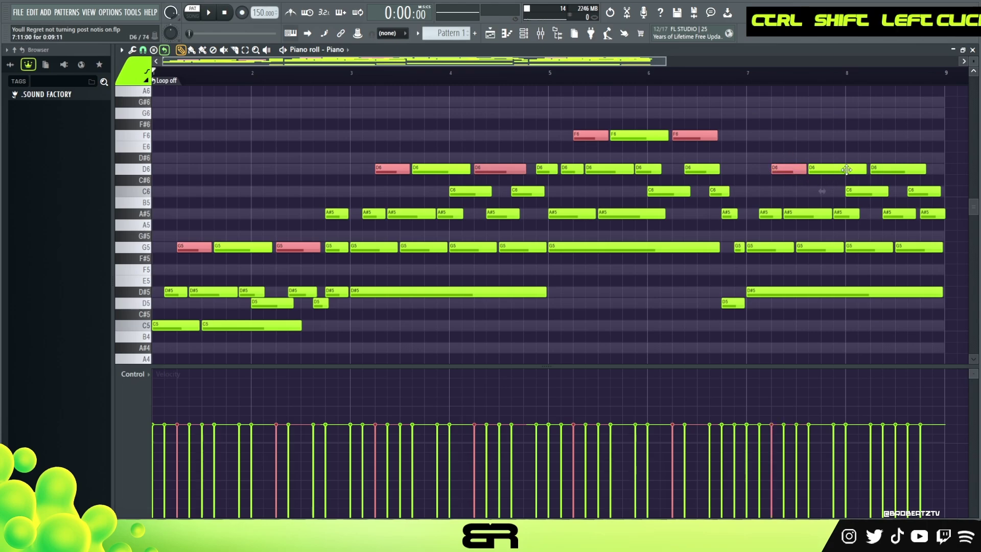
left_click(897, 168, "ctrl+shift")
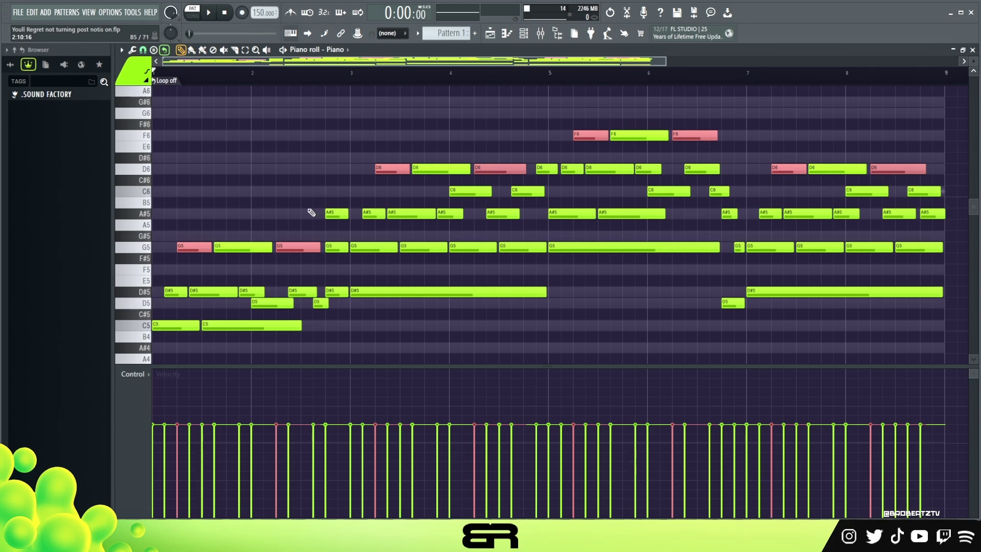
key("alt")
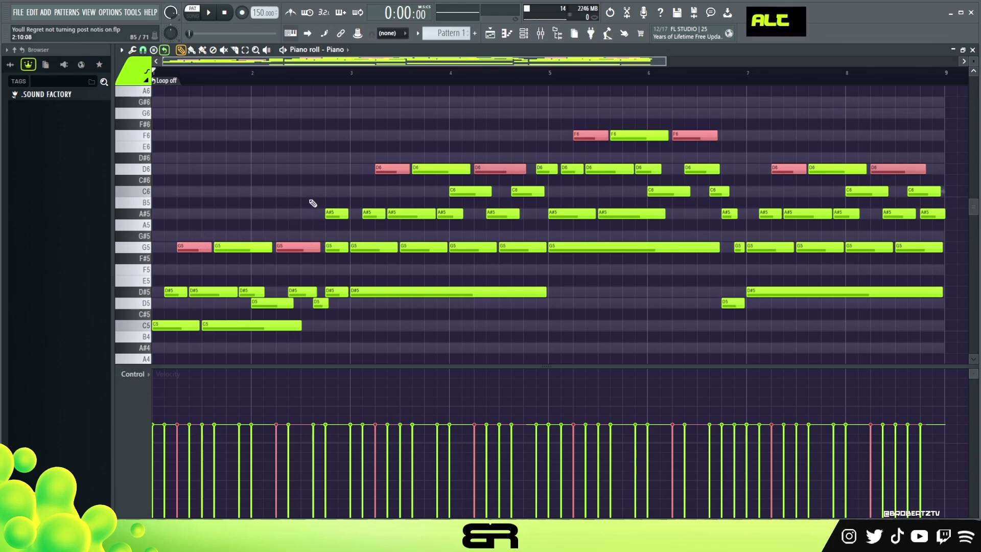
scroll(319, 215, "up", 5, "alt")
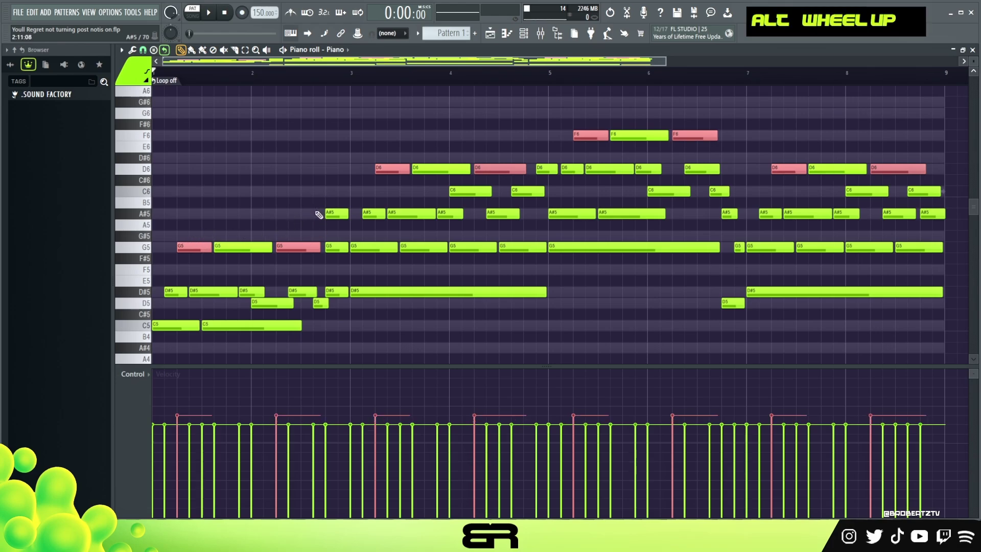
scroll(319, 215, "up", 2, "alt")
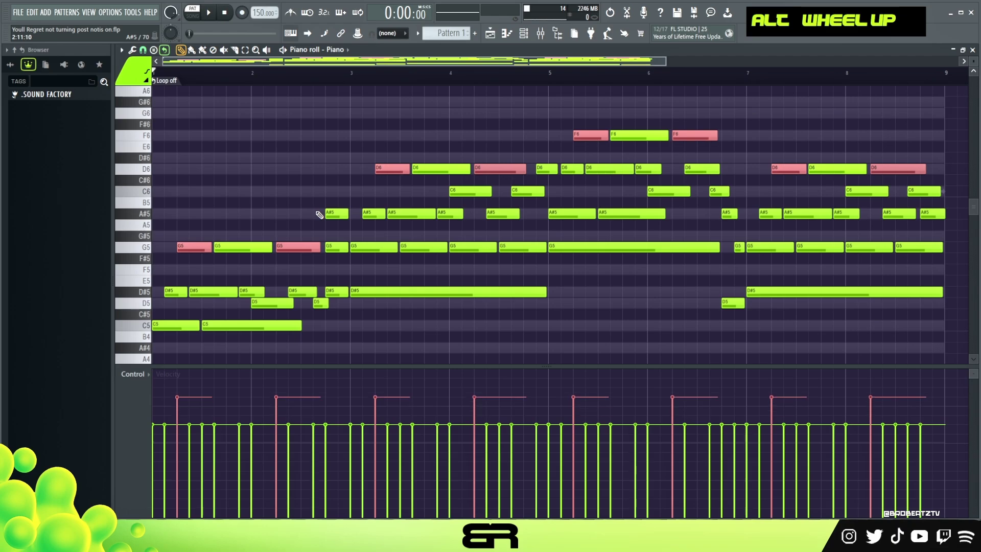
right_click(290, 203)
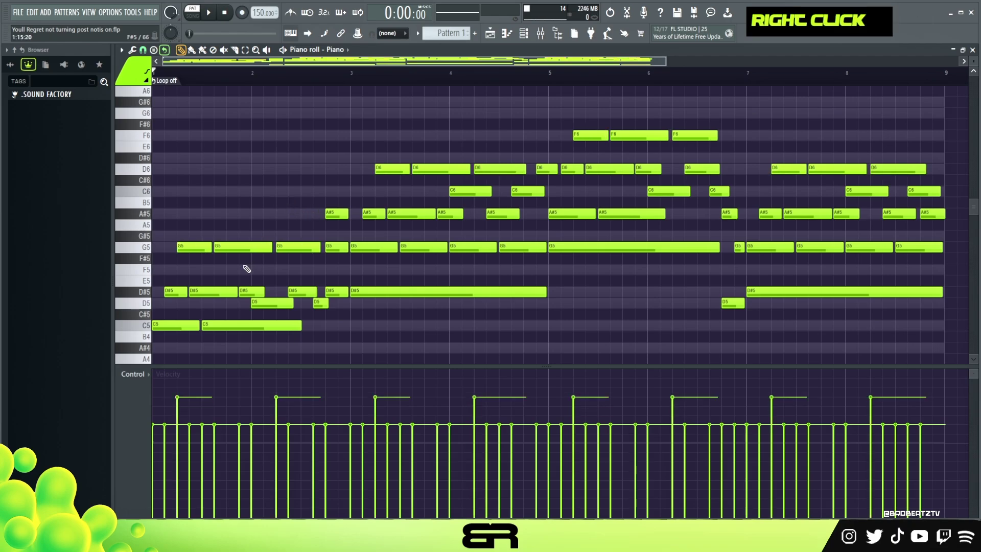
left_click_drag(162, 280, 324, 309, "ctrl")
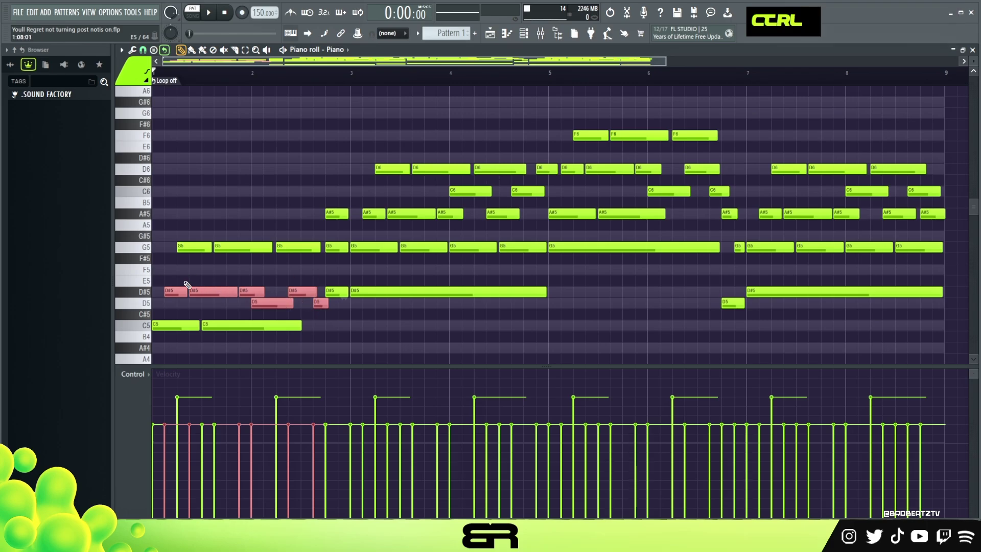
right_click(230, 286)
left_click_drag(169, 276, 326, 300, "ctrl")
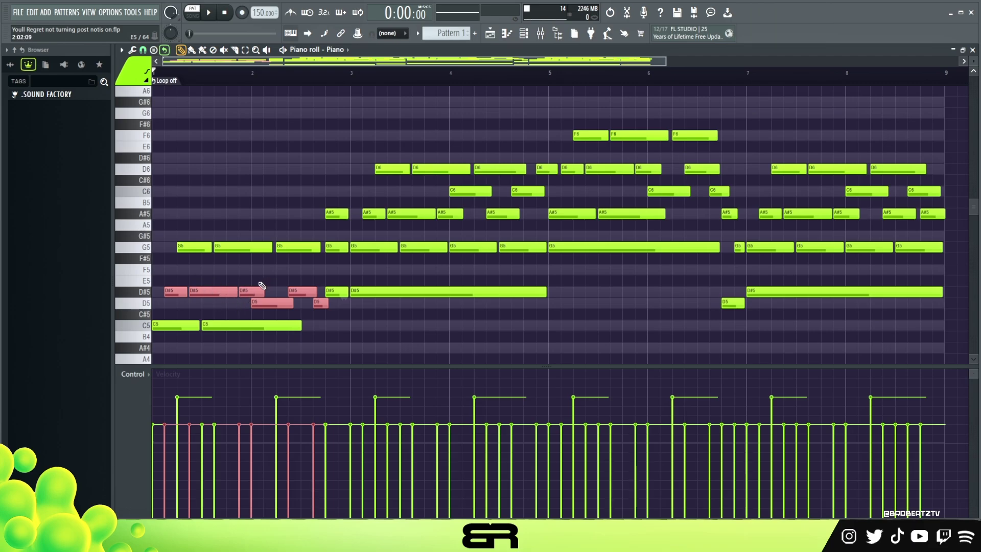
key("ctrl+2")
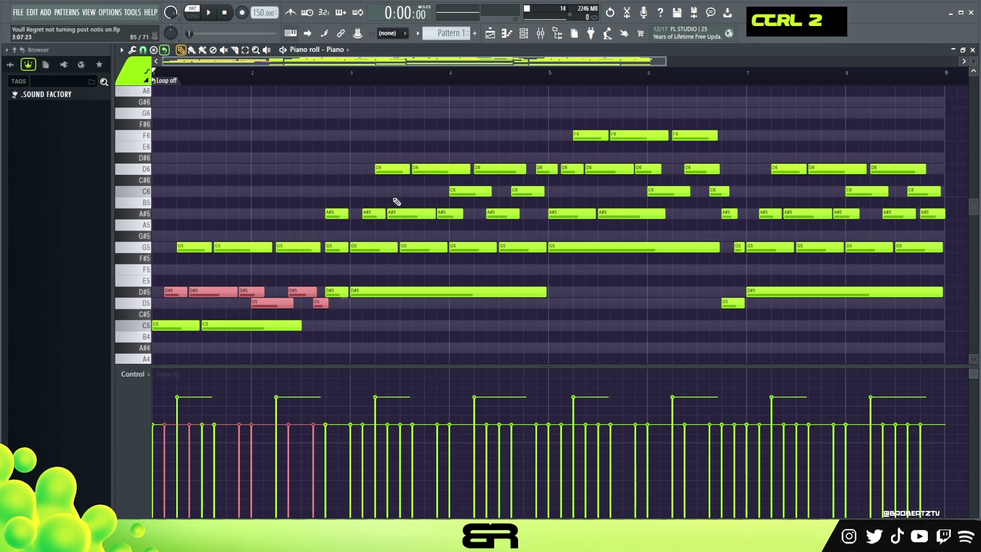
left_click_drag(365, 187, 543, 221, "ctrl+shift")
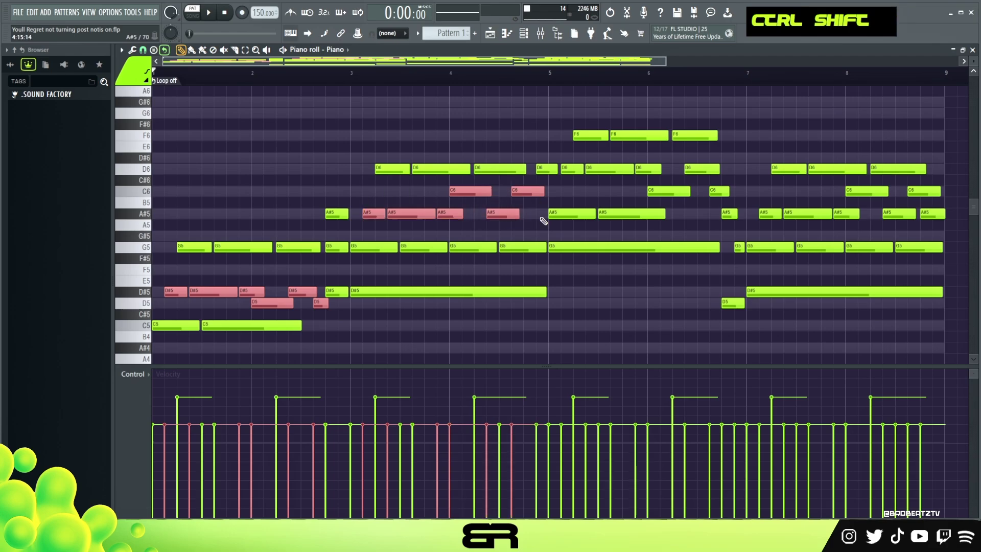
left_click_drag(574, 153, 722, 216, "ctrl+shift")
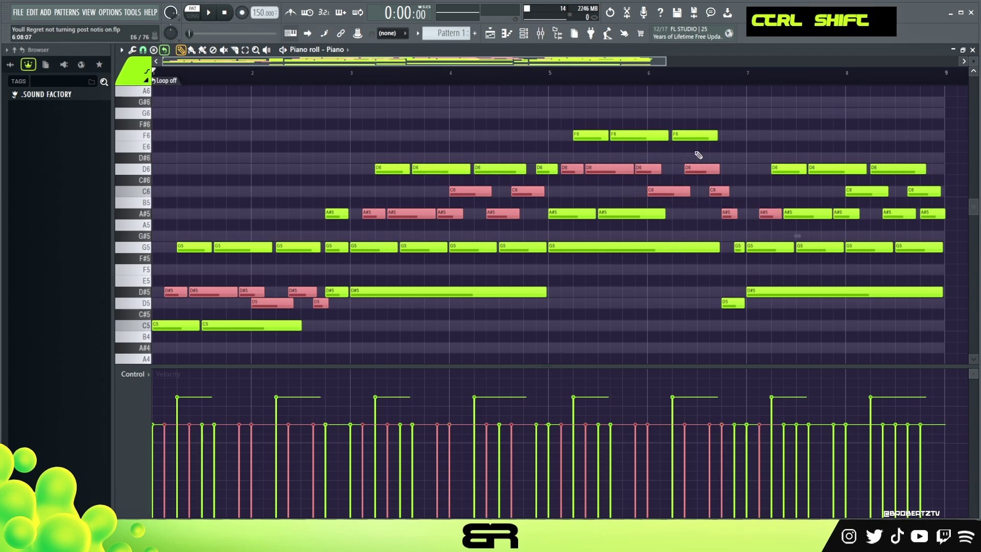
left_click_drag(572, 125, 715, 147, "ctrl")
left_click_drag(566, 200, 628, 227, "ctrl+shift")
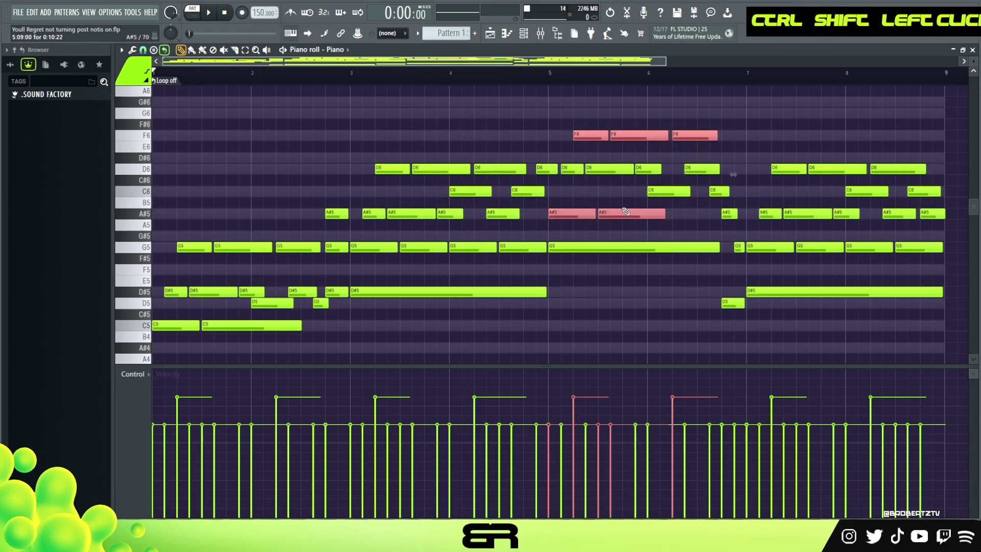
right_click(609, 159)
- Lower the middle-voice velocities: D#5 and D5 in bars 1–2, A#5 and C6 in bars 3–4 and 7–8, D6 and C6 in bars 5–6
left_click_drag(164, 276, 330, 311, "ctrl")
left_click_drag(377, 187, 526, 230, "ctrl+shift")
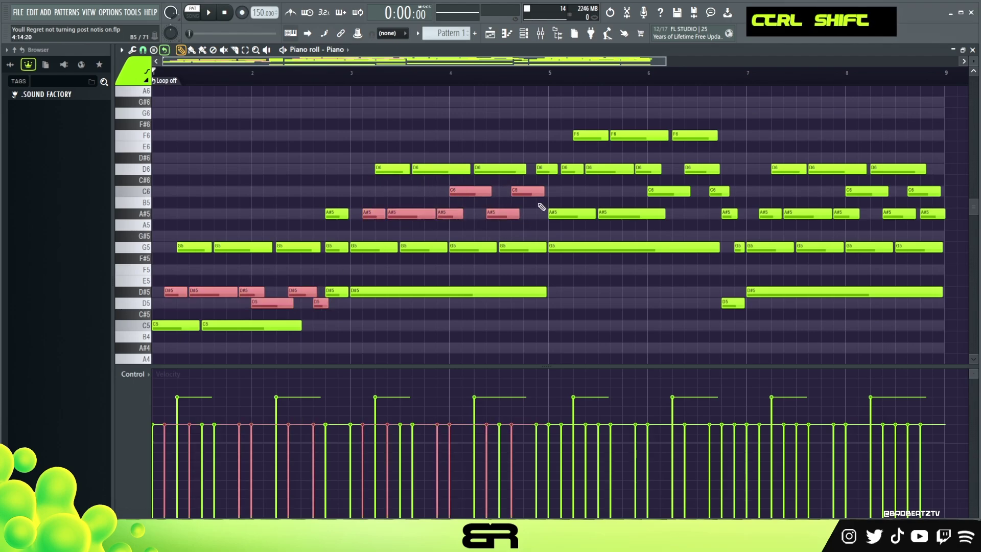
left_click_drag(570, 159, 720, 200, "ctrl+shift")
left_click_drag(769, 176, 933, 220, "ctrl+shift")
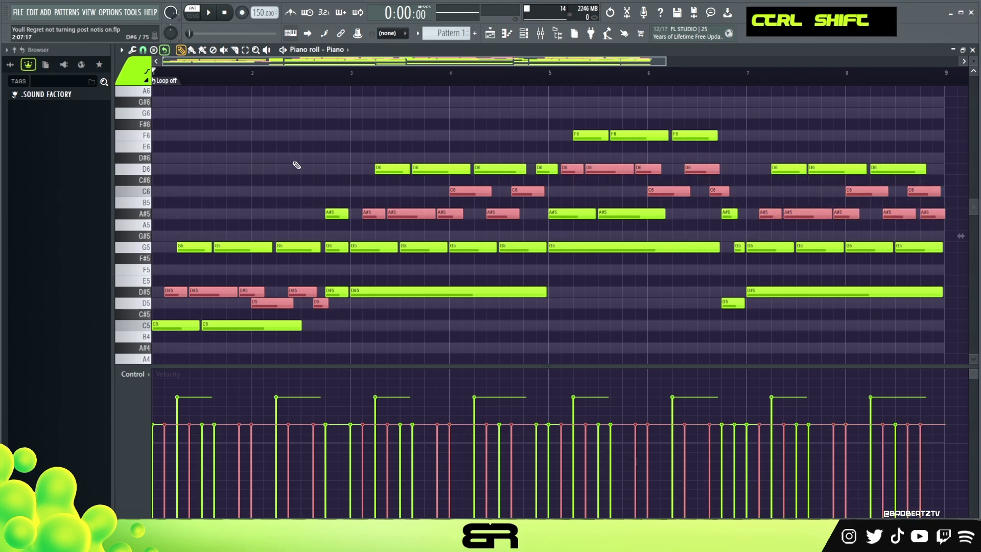
scroll(298, 164, "down", 3, "alt")
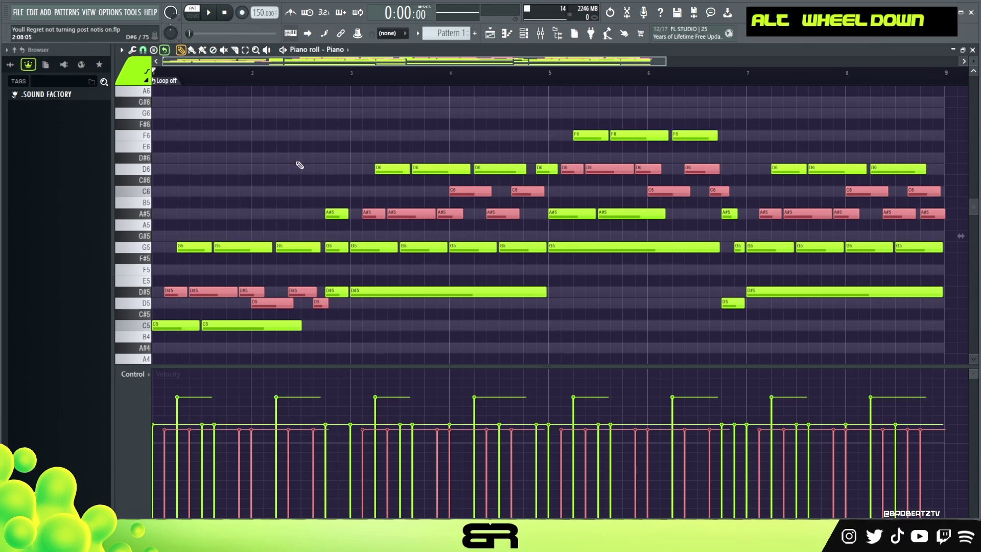
scroll(302, 164, "down", 3, "alt")
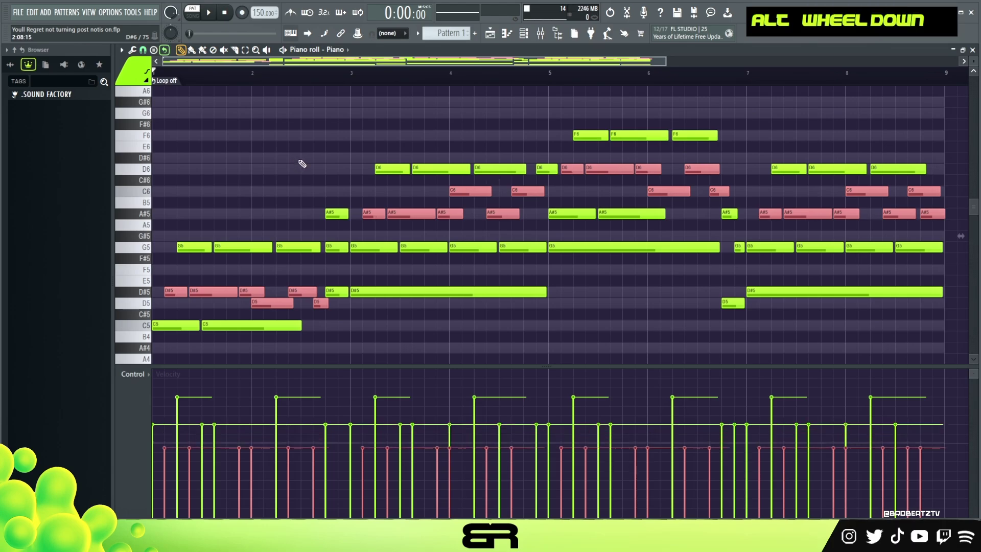
right_click(272, 156)
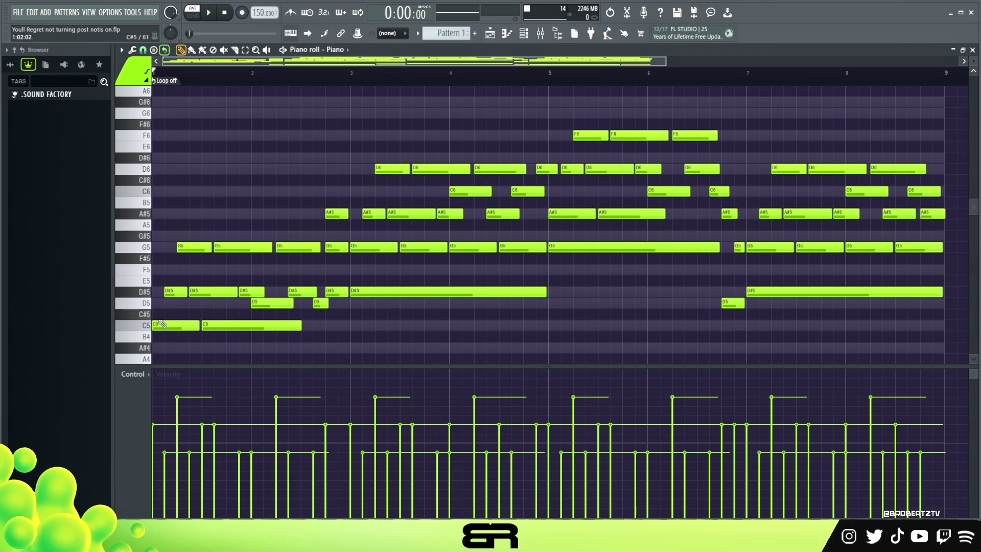
left_click_drag(159, 320, 276, 336, "ctrl")
right_click(287, 349)
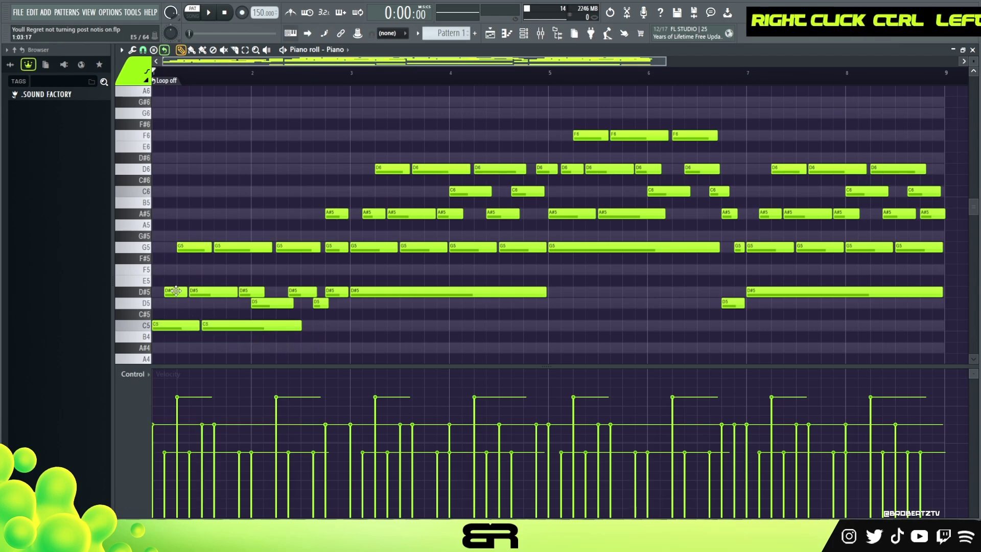
left_click(173, 324, "ctrl")
right_click(188, 348)
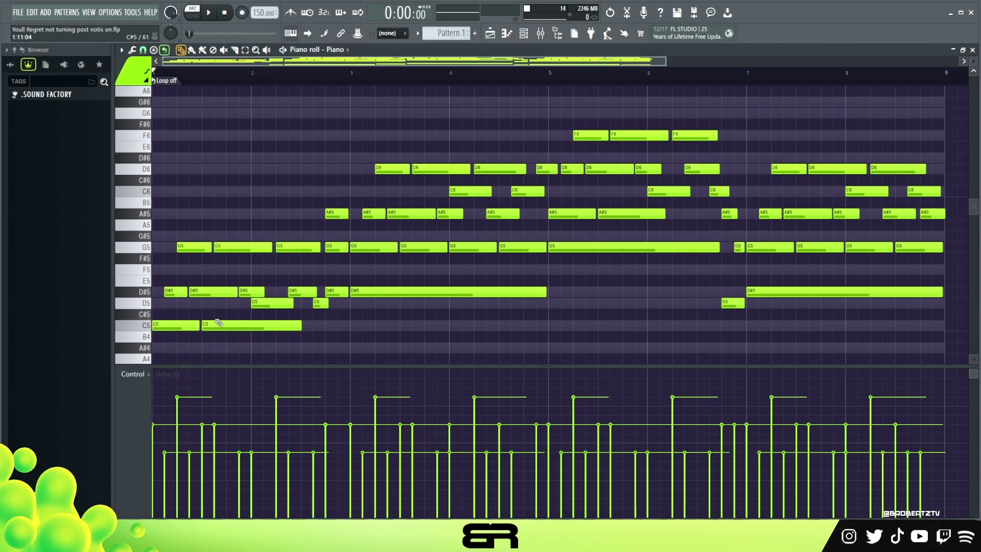
- Lower the velocity of the lower-voice notes on beat 3: C5 in bar 1, G5 in bars 3, 4, 7 and 8, A#5 in bar 5
left_click_drag(223, 310, 225, 336, "ctrl")
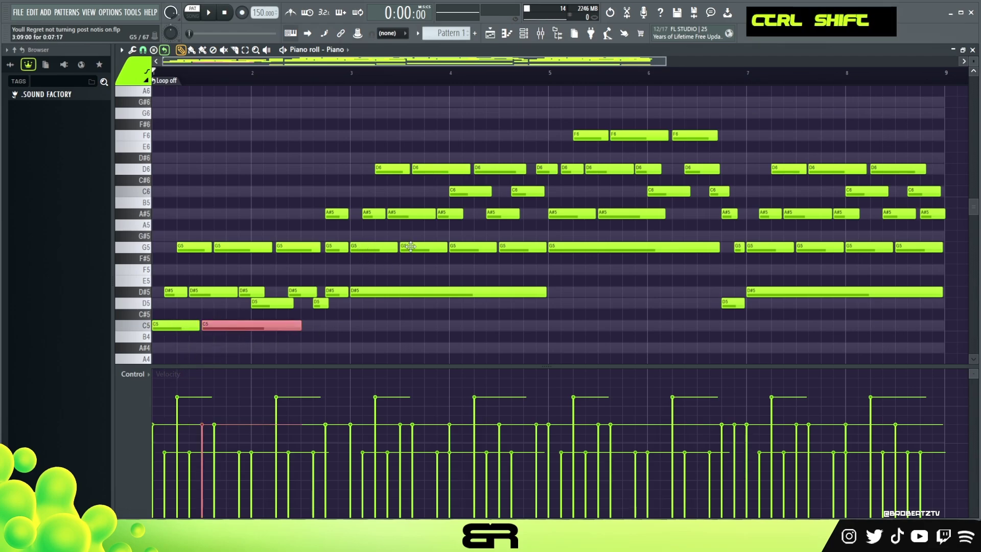
left_click(424, 247, "ctrl+shift")
left_click(521, 247, "ctrl+shift")
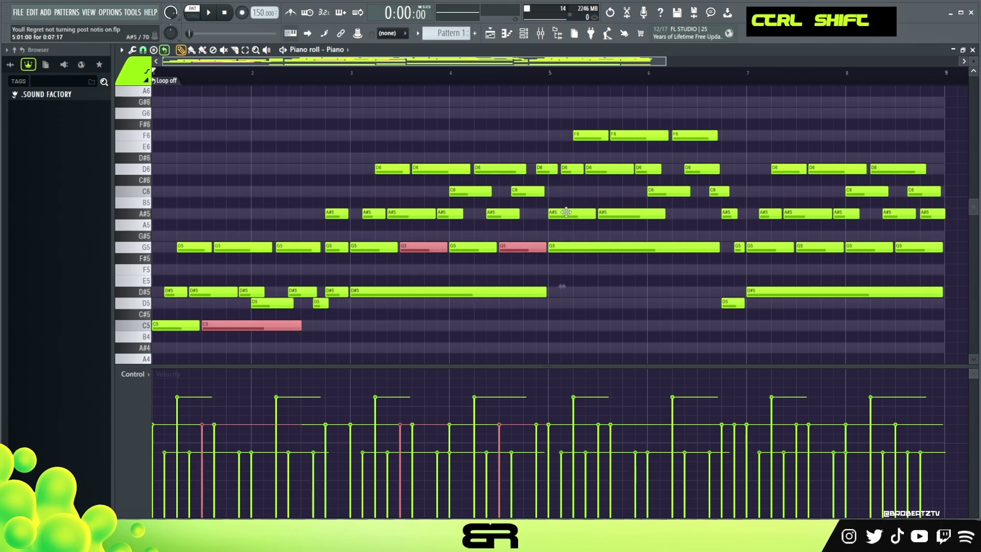
left_click(610, 213, "ctrl+shift")
left_click(813, 247, "ctrl+shift")
left_click(909, 247, "ctrl+shift")
key("alt")
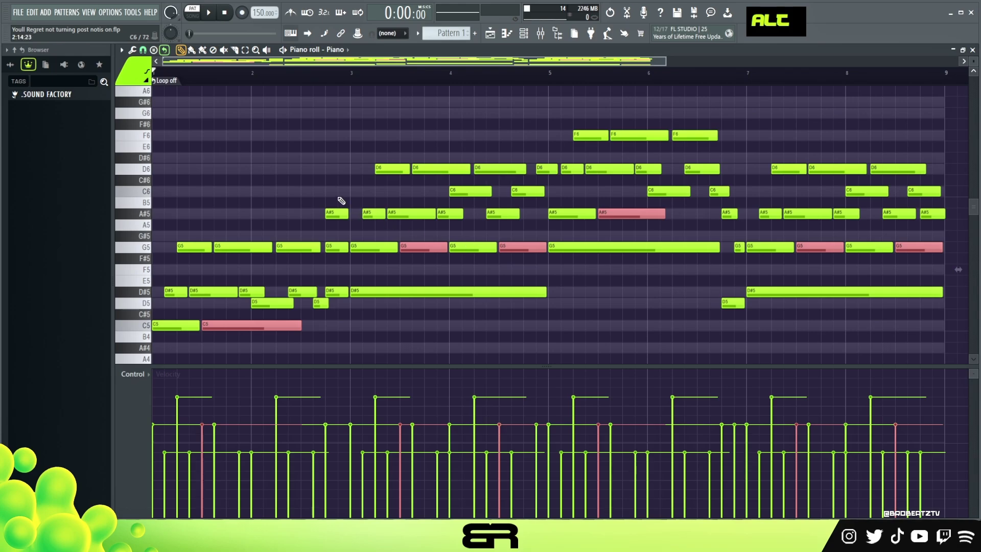
scroll(342, 198, "down", 2)
scroll(342, 198, "down", 2)
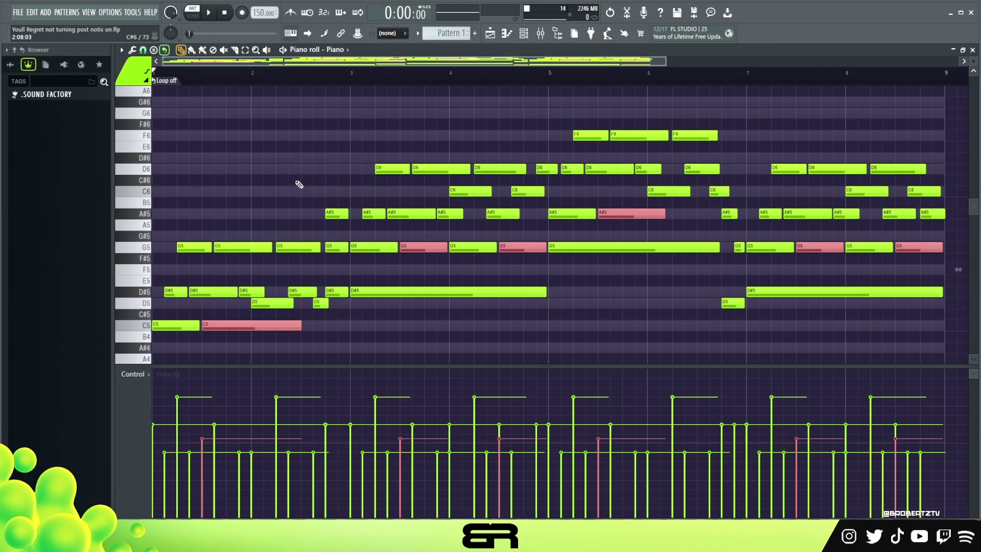
right_click(289, 164)
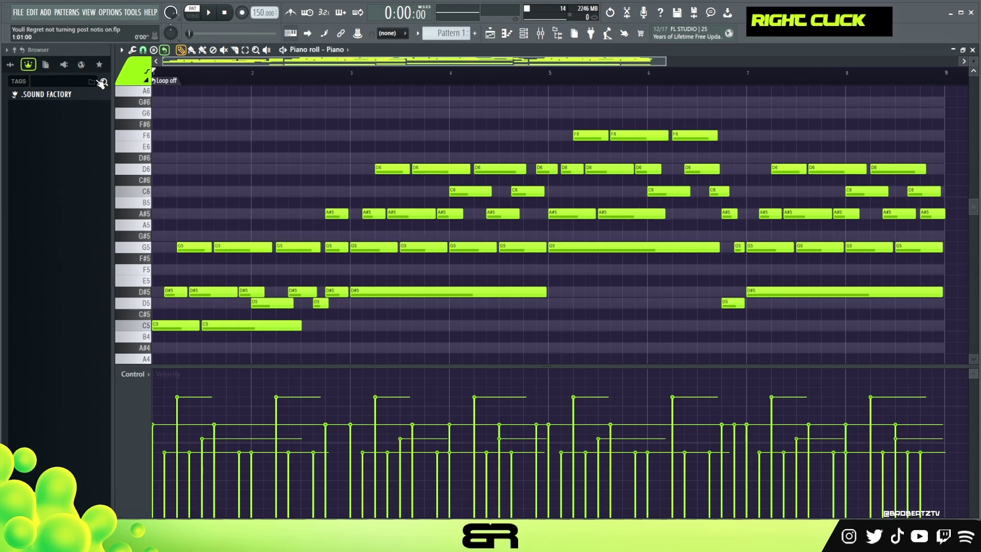
- Raise the velocity of all notes slightly and set the playback position in the second half of bar 1
key("ctrl+a")
scroll(383, 211, "up", 1)
left_click(216, 77)
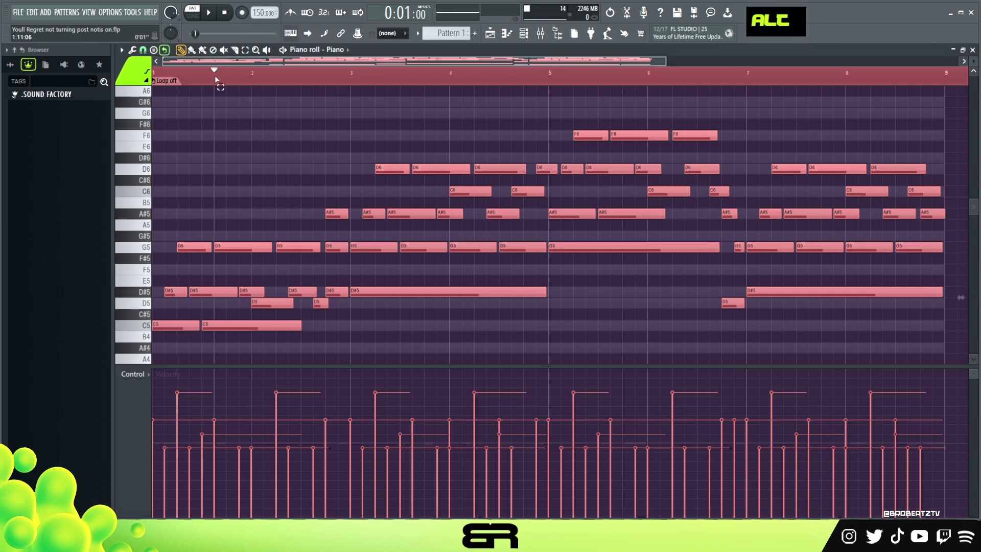
double_click(344, 163)
- Play the progression from the second half of bar 1 to hear the velocity dynamics
key("space")
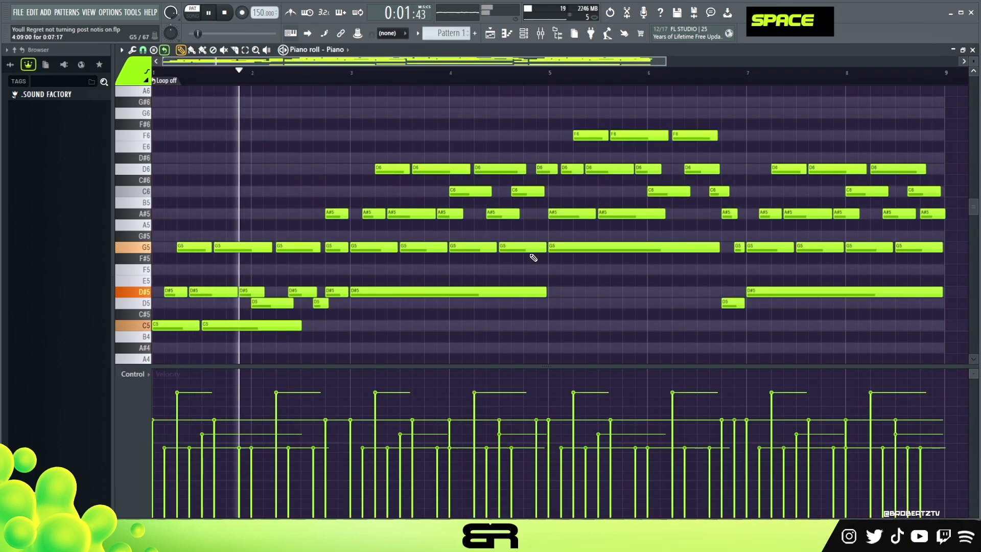
left_click_drag(497, 215, 480, 250)
right_click(506, 330)
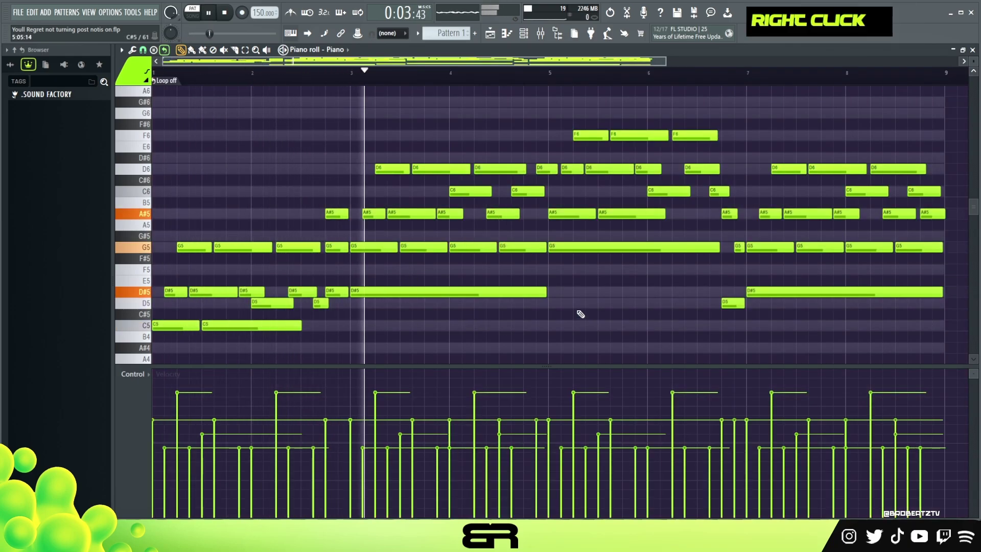